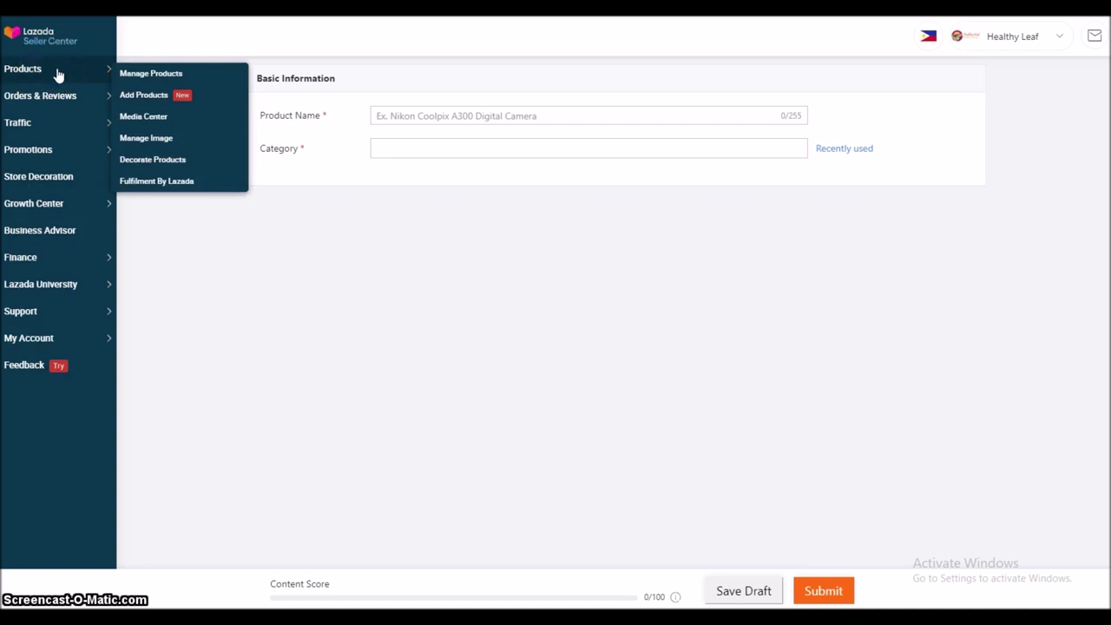
# Switch to the YouTube page of the Lazada order-processing tutorial and review its description, tags and viewer comments.
pyautogui.click(61, 70)
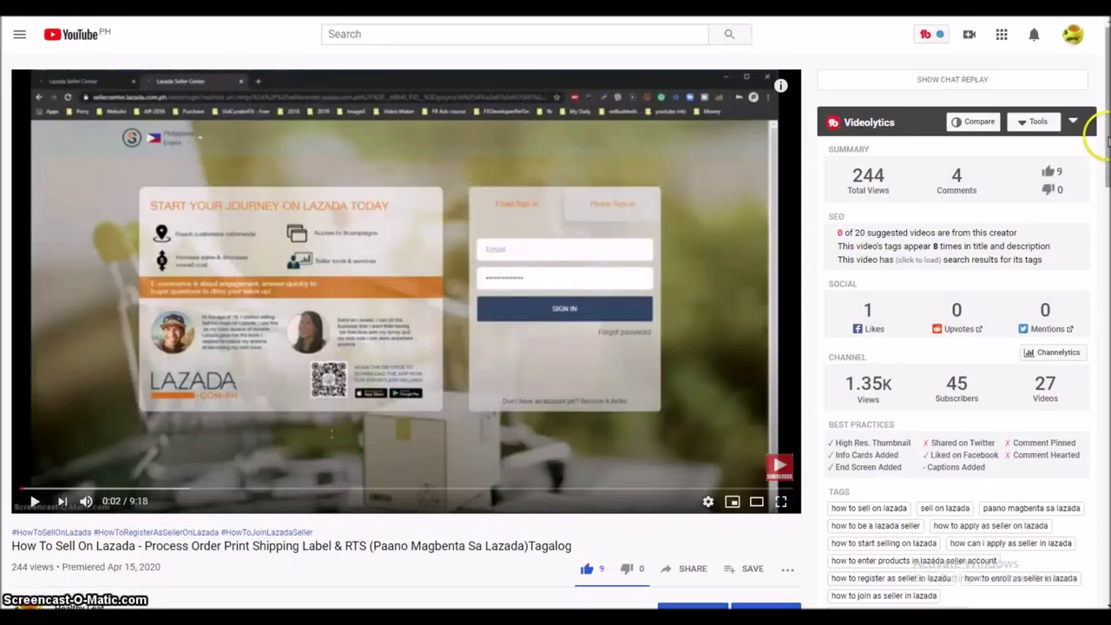
pyautogui.moveTo(1104, 122); pyautogui.dragTo(1109, 215)
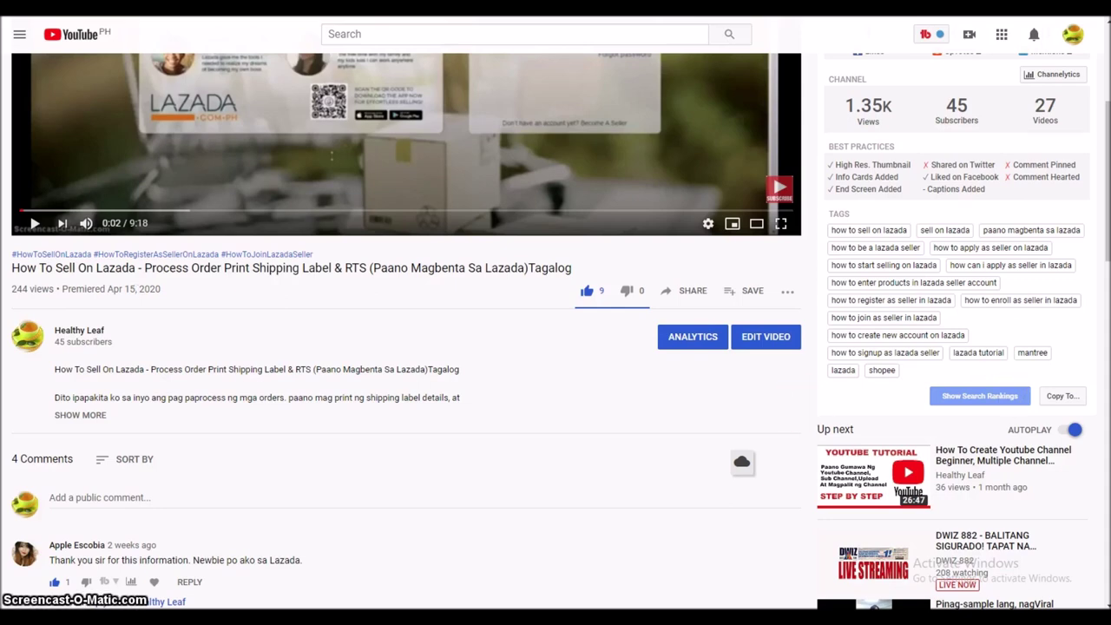
pyautogui.scroll(-1, 1102, 193)
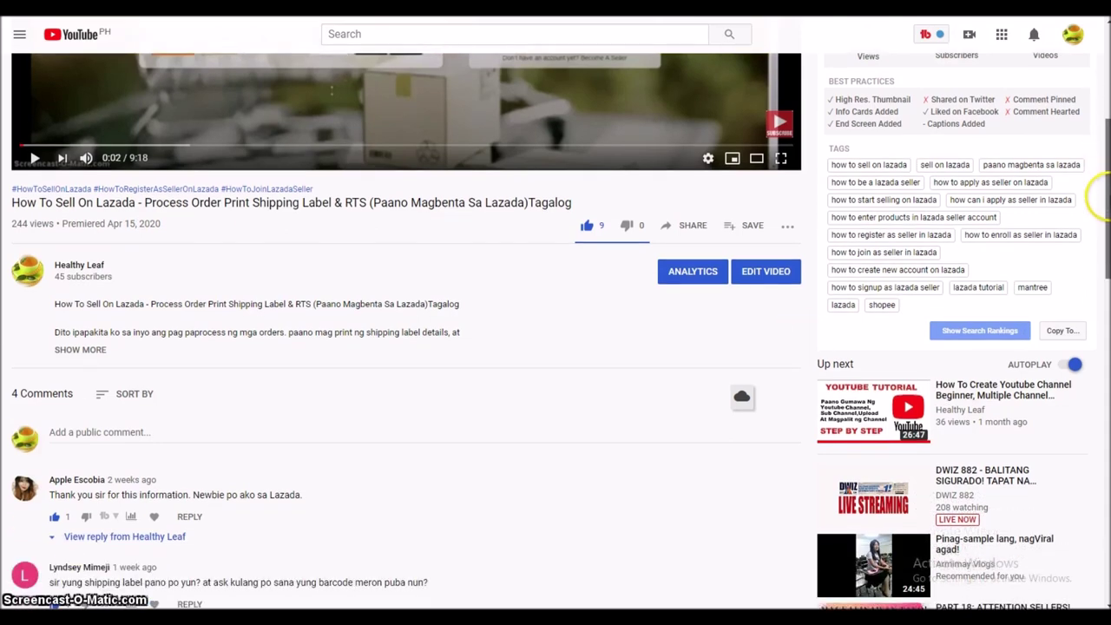
pyautogui.scroll(-1, 1104, 192)
pyautogui.scroll(-2, 1103, 198)
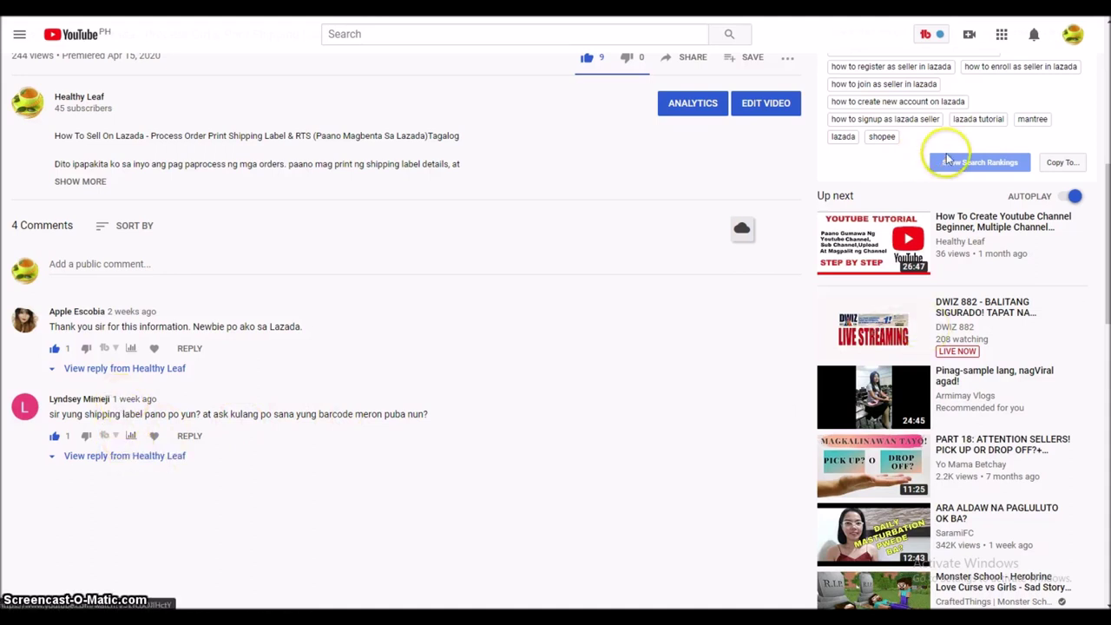
pyautogui.moveTo(1107, 234); pyautogui.dragTo(1103, 111)
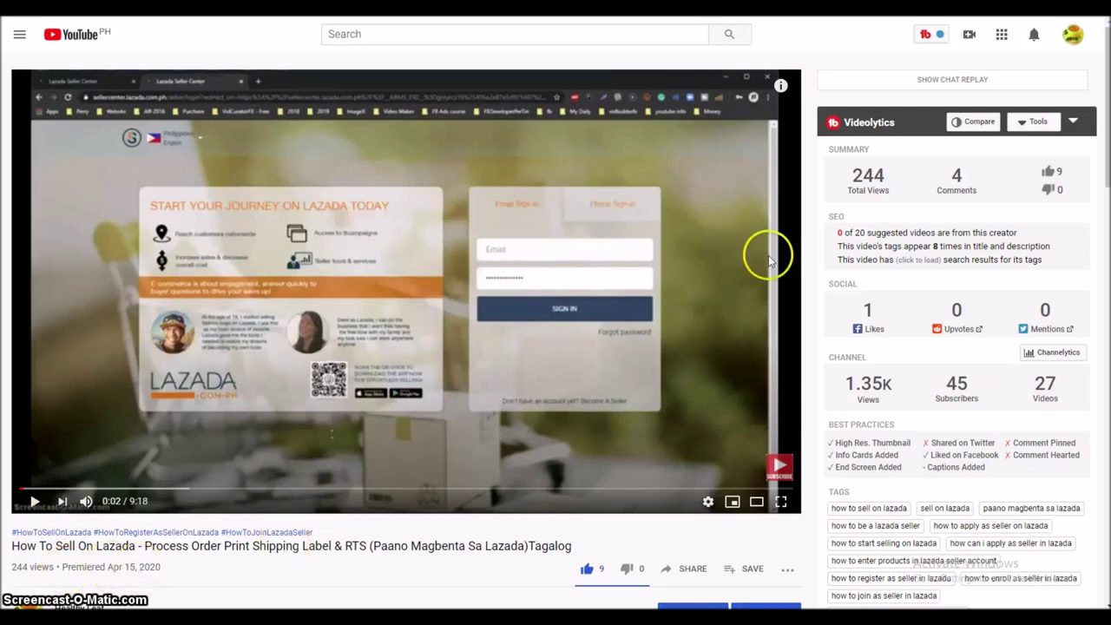
pyautogui.moveTo(1107, 98); pyautogui.dragTo(1108, 113)
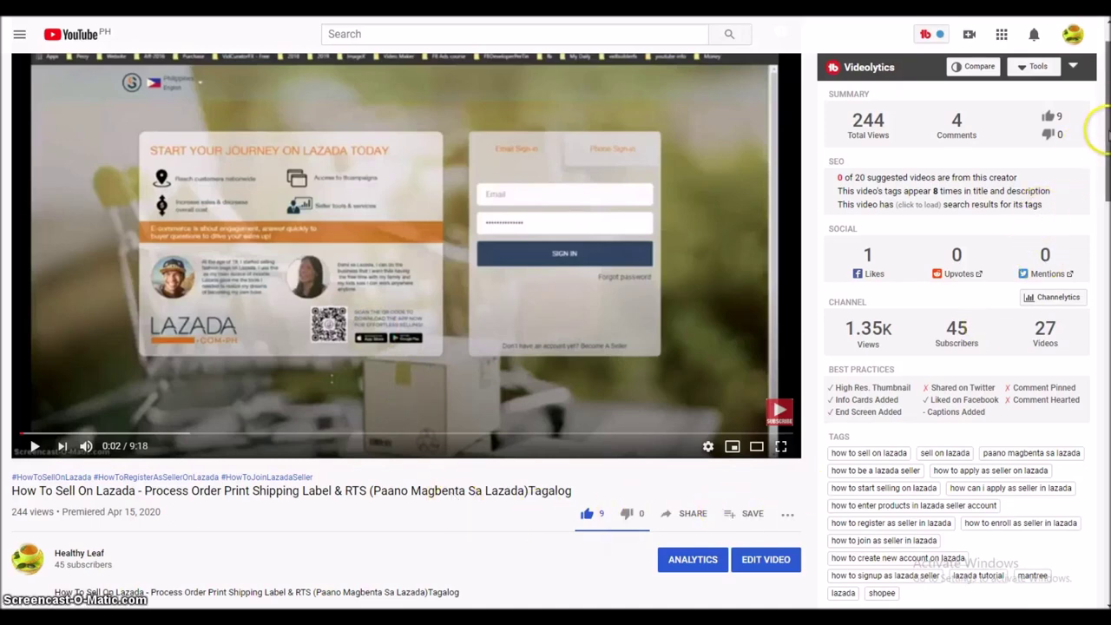
pyautogui.scroll(1, 1095, 109)
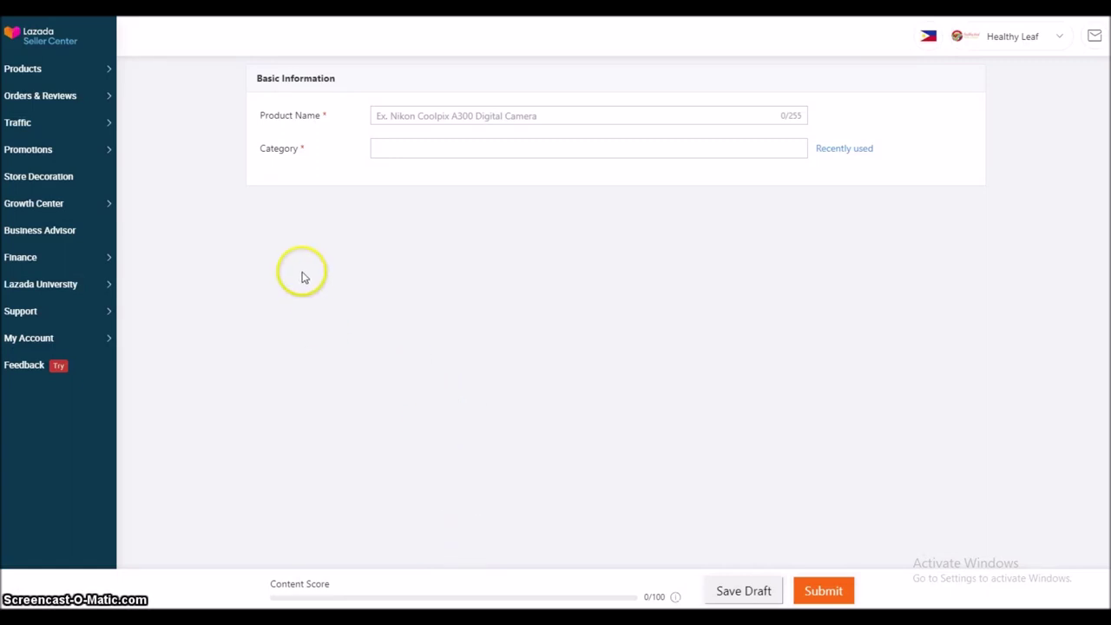
# Switch back to Lazada Seller Center and open a blank form for adding a new product.
pyautogui.moveTo(78, 78)
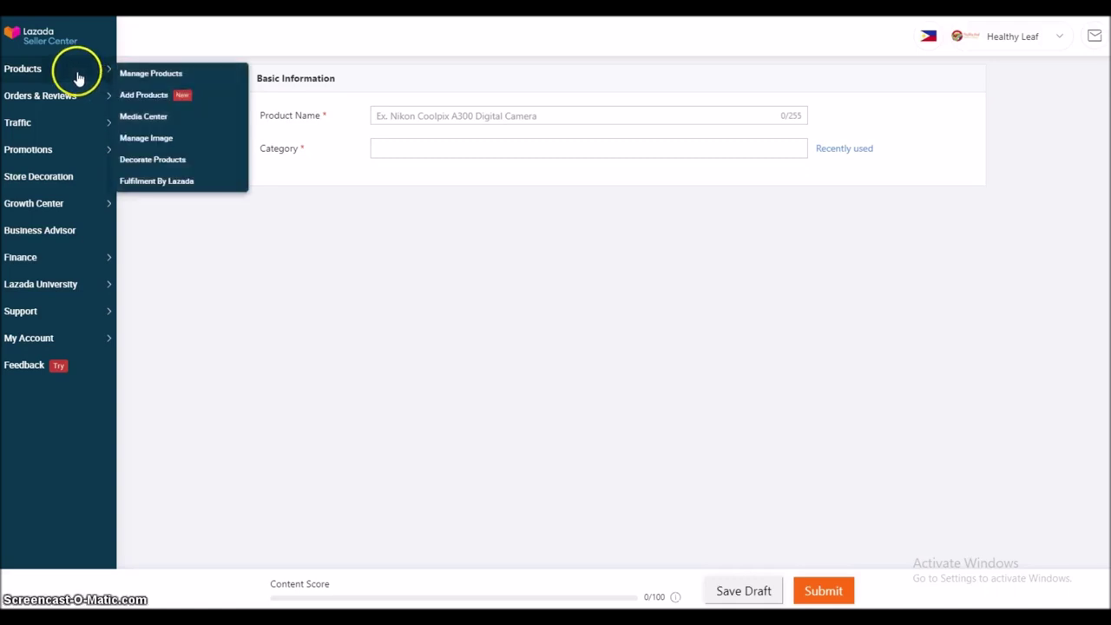
pyautogui.click(136, 97)
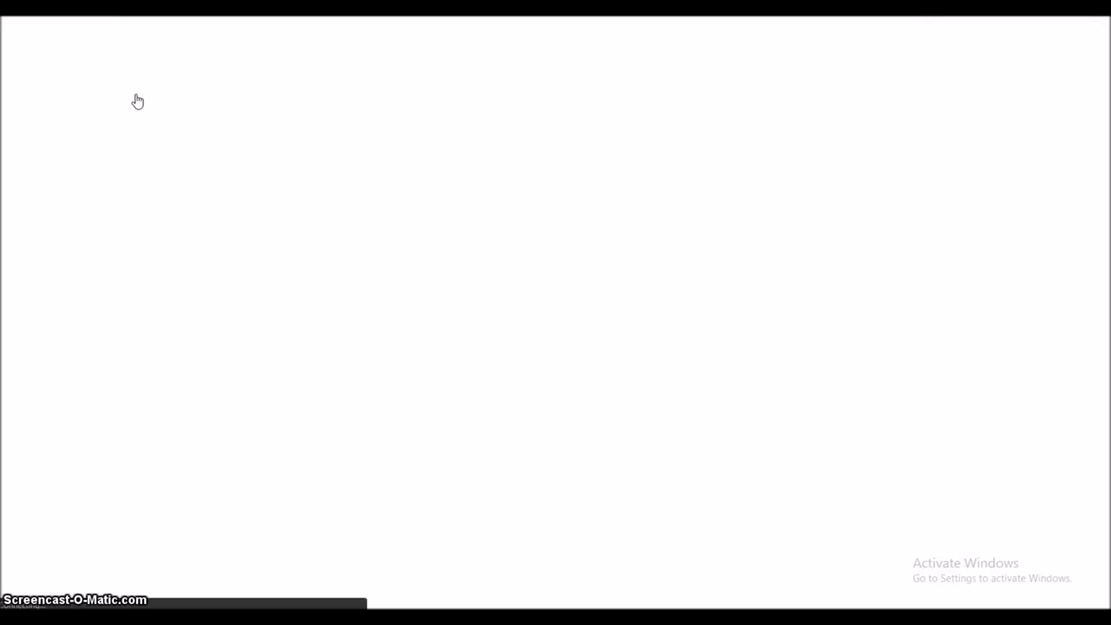
pyautogui.click(318, 329)
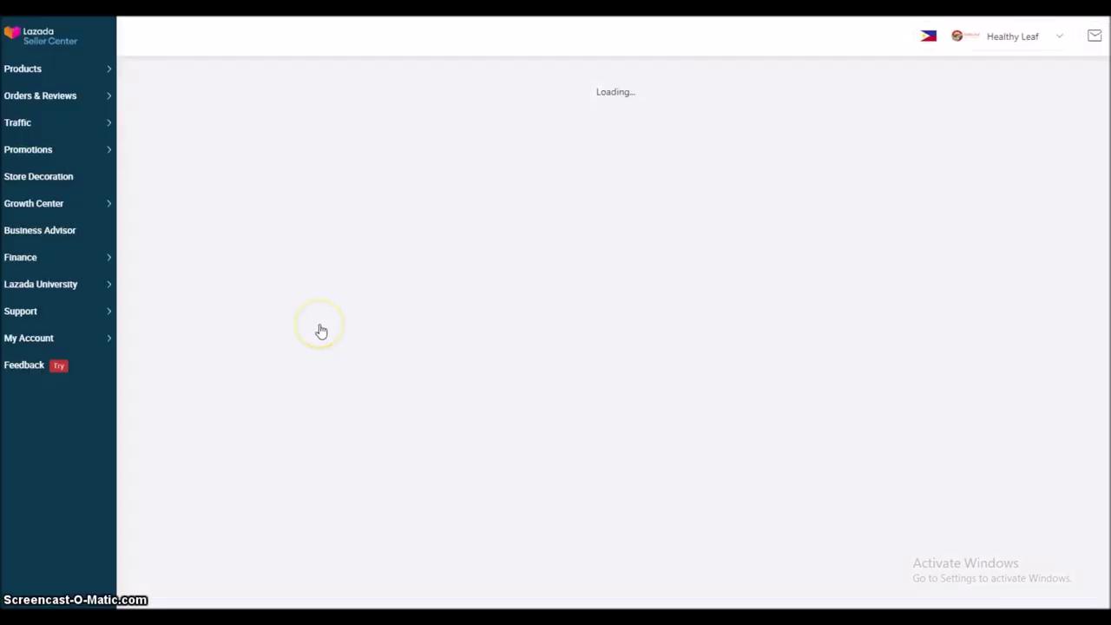
pyautogui.click(307, 306)
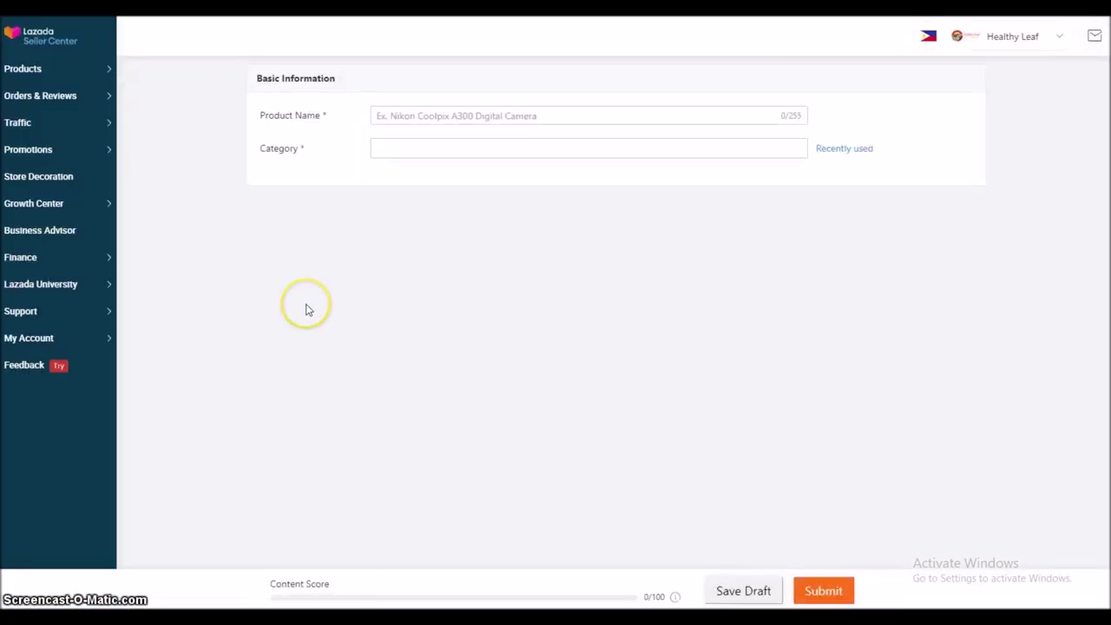
# Name the product "Akoz Herbal Tea Slimming Tea" and choose the suggested category Groceries>Drinks>Tea>Fruit & Herbal Tea>Herbal Tea.
pyautogui.click(421, 114)
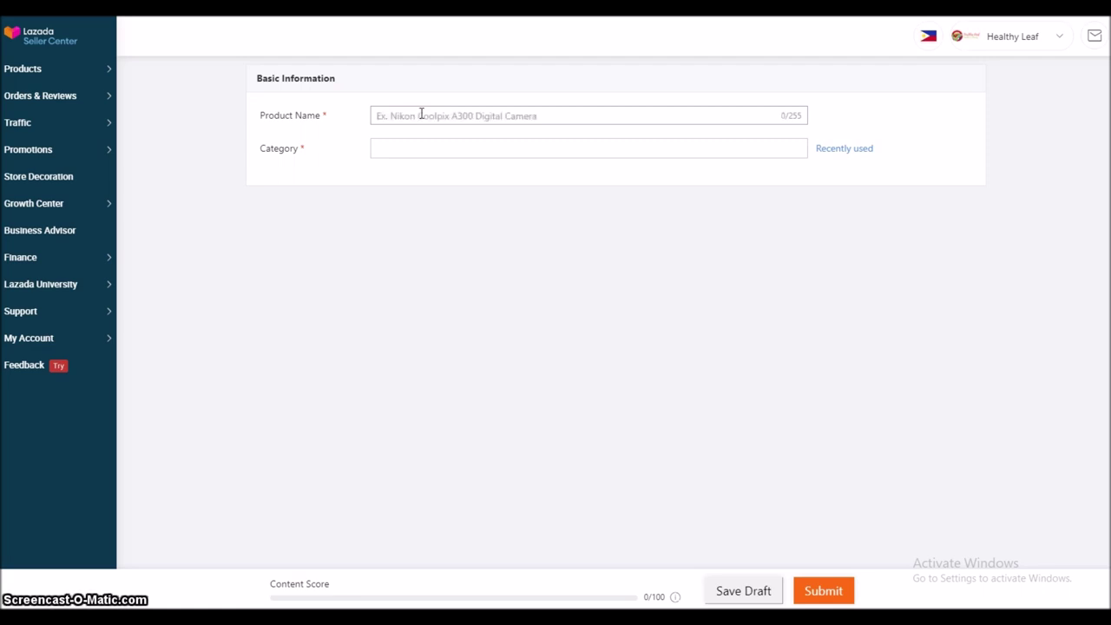
pyautogui.write('A')
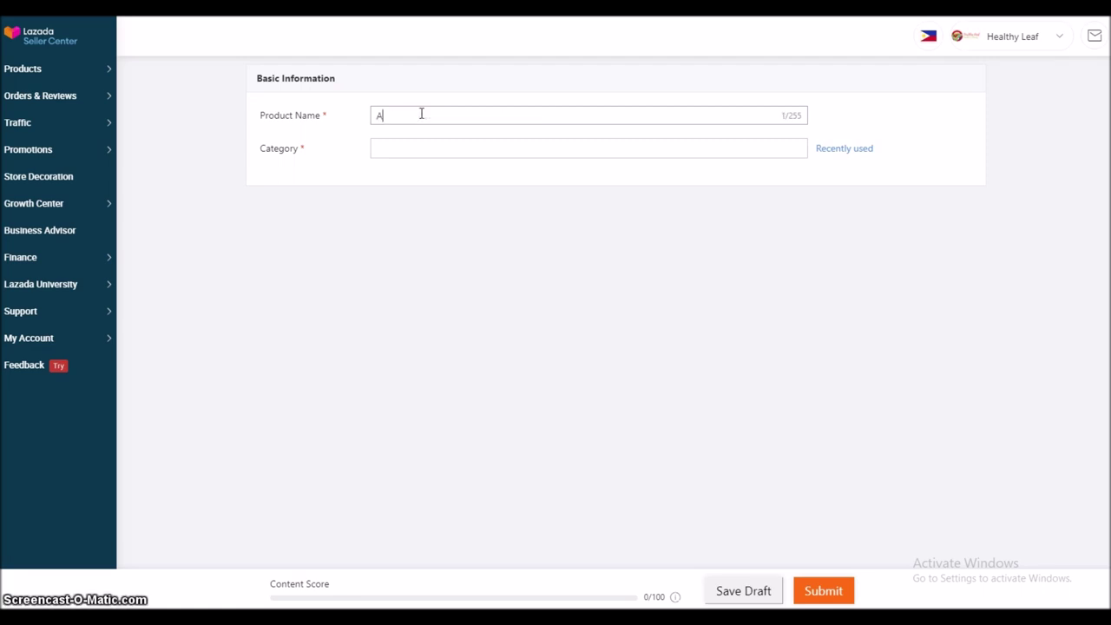
pyautogui.write('koz Herbal Tea')
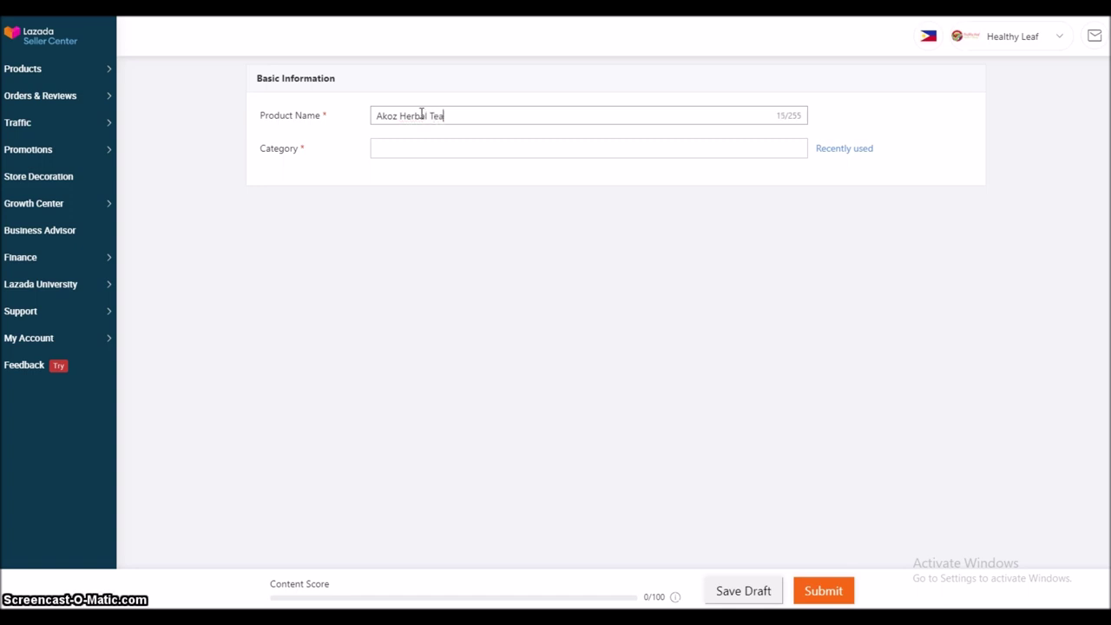
pyautogui.click(412, 96)
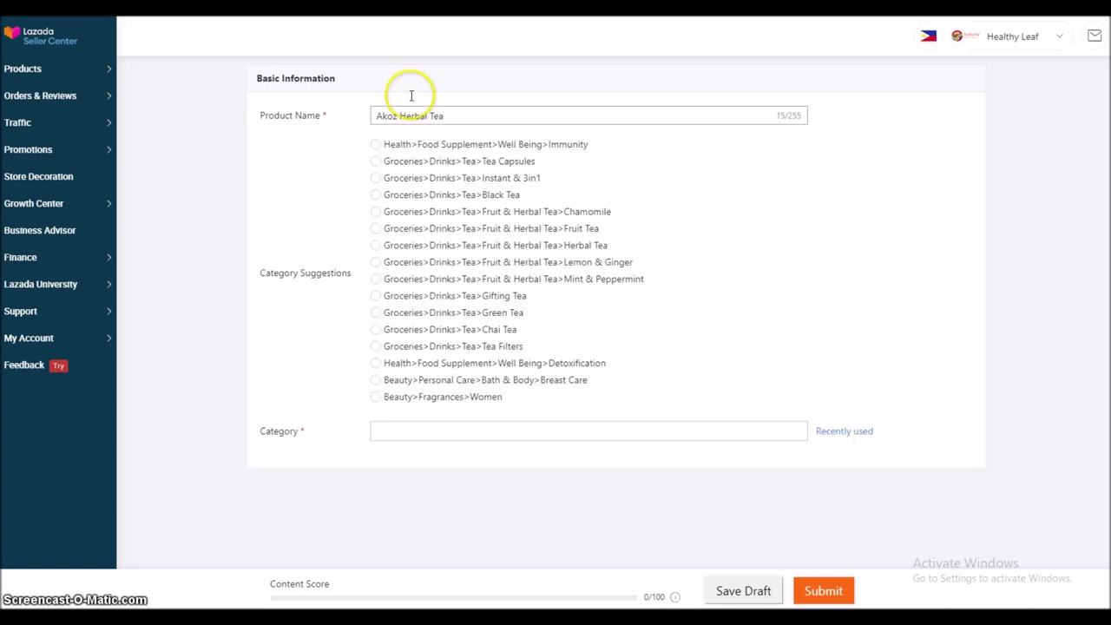
pyautogui.click(417, 120)
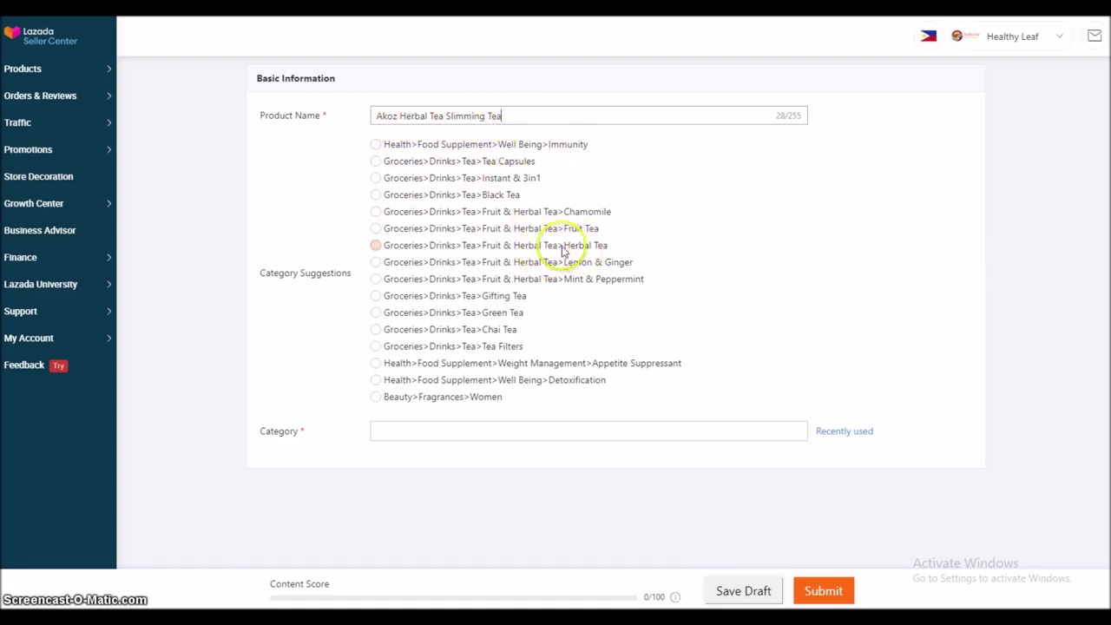
pyautogui.click(375, 245)
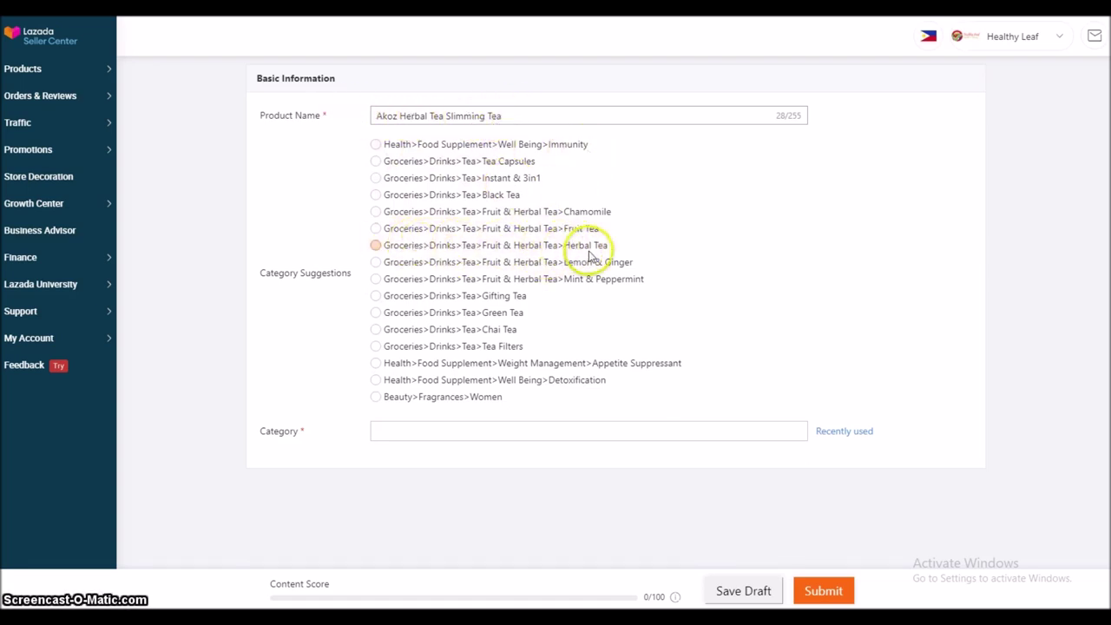
pyautogui.click(376, 245)
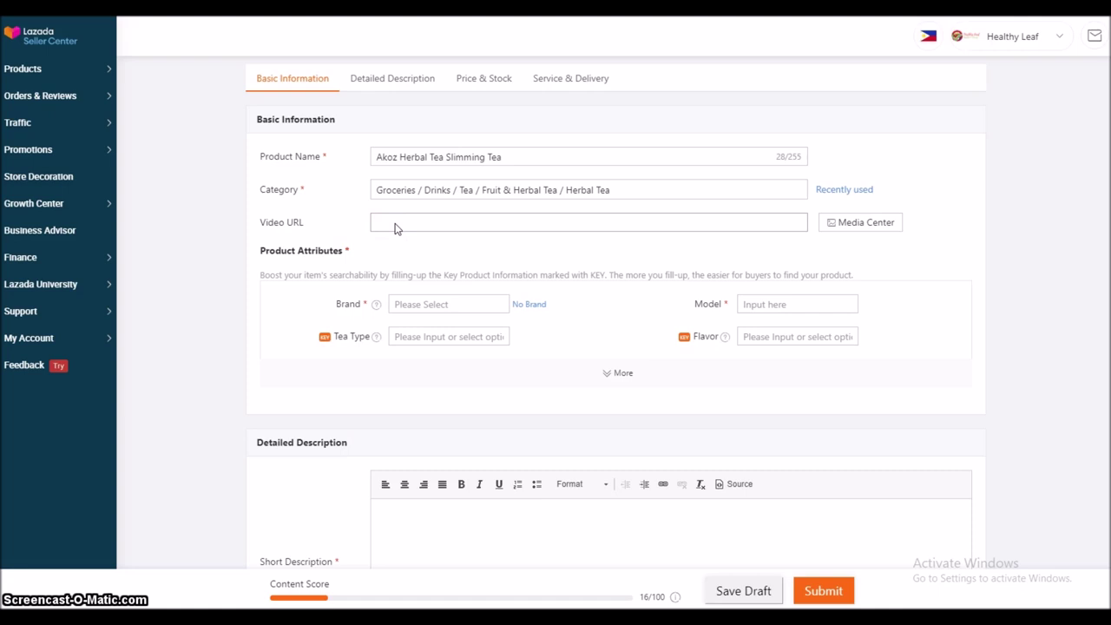
# Set the product's brand to No Brand and its tea type to Herbal.
pyautogui.click(410, 302)
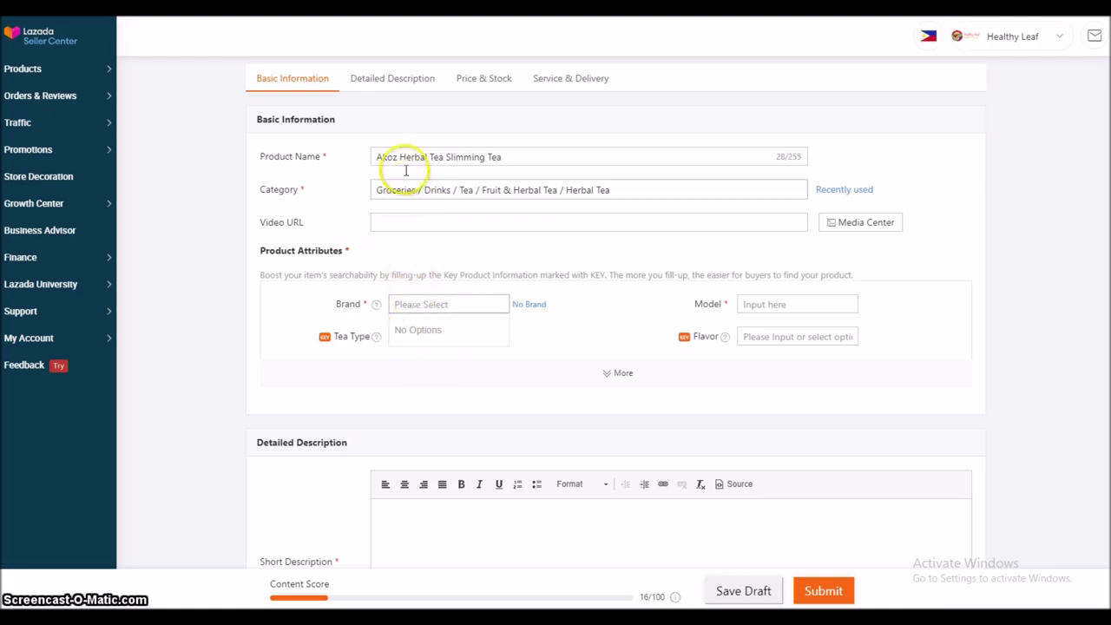
pyautogui.click(422, 305)
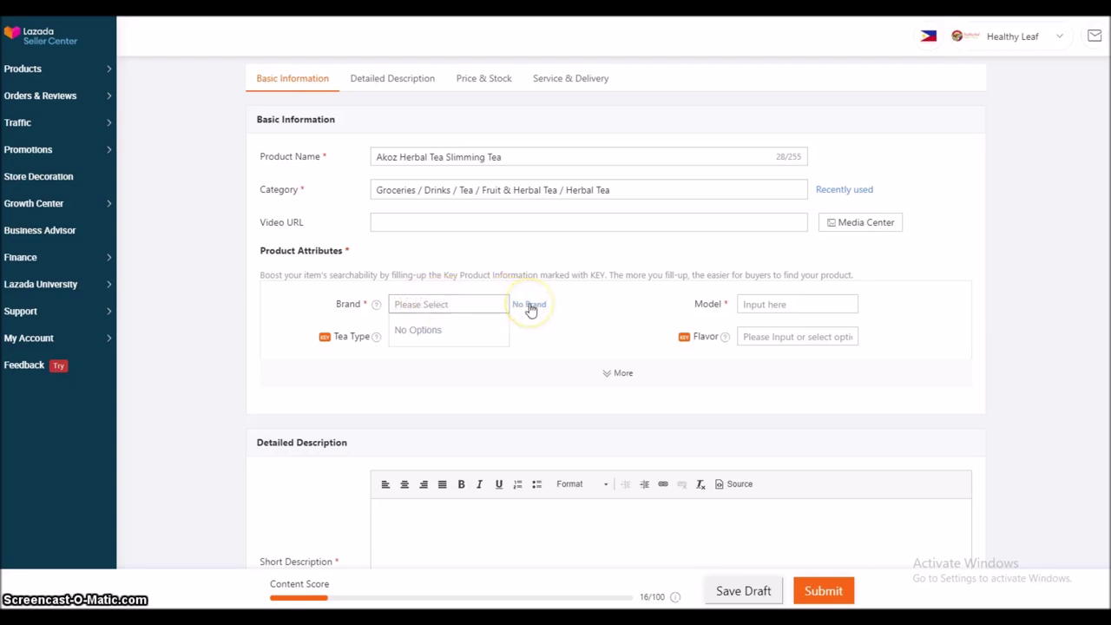
pyautogui.click(529, 305)
pyautogui.click(424, 338)
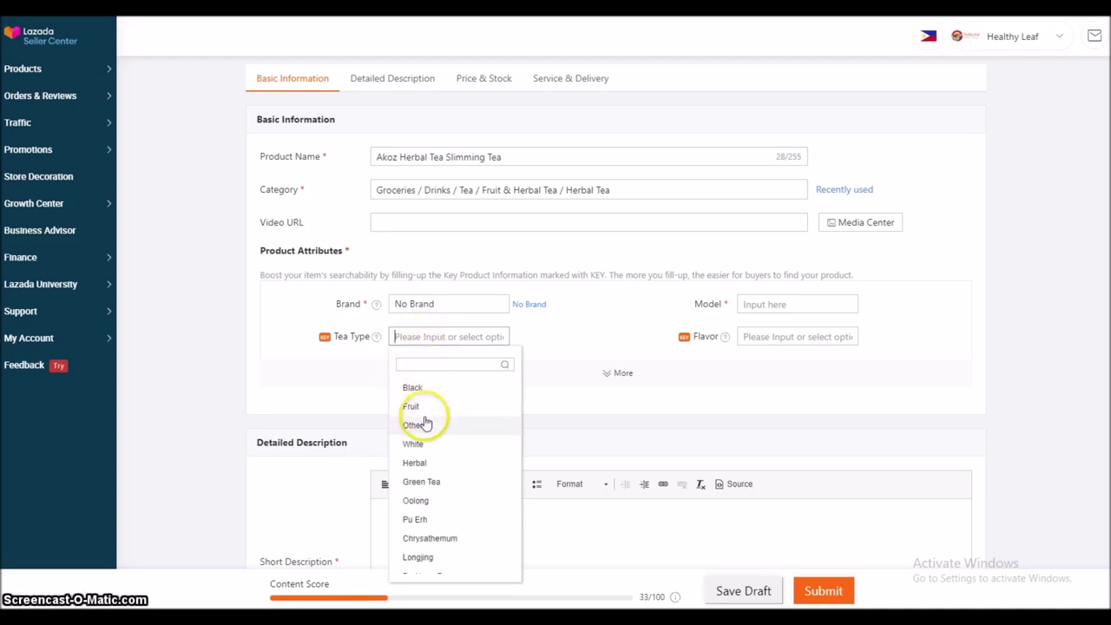
pyautogui.click(415, 463)
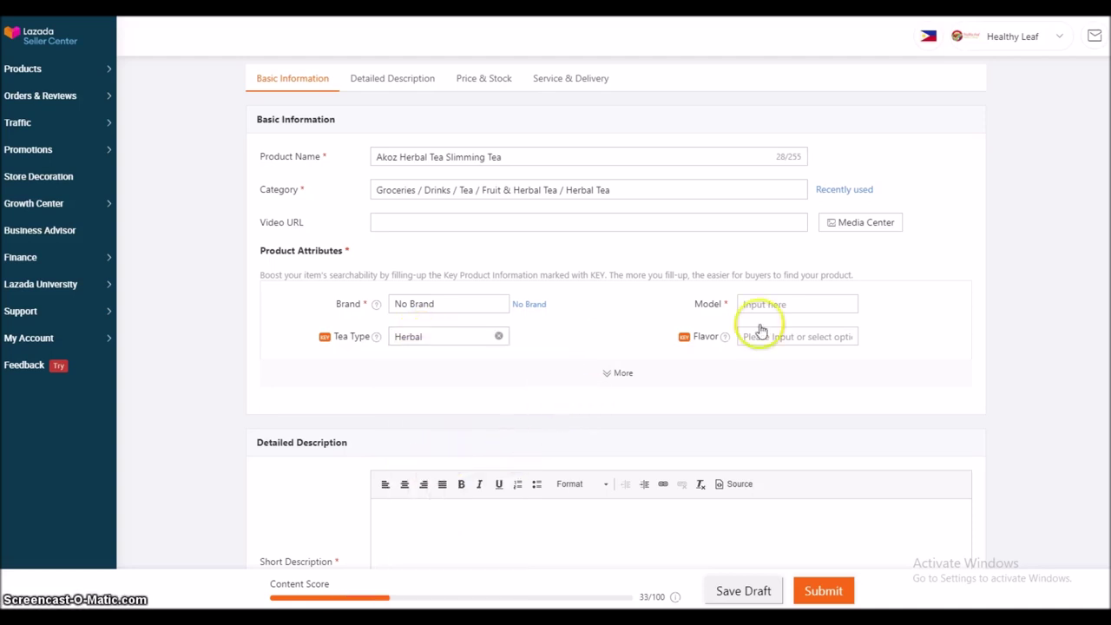
# Copy the product name "Akoz Herbal Tea Slimming Tea" into the Model attribute and set the flavor to Honey.
pyautogui.moveTo(507, 159); pyautogui.dragTo(369, 165)
pyautogui.hotkey('ctrl', 'c')
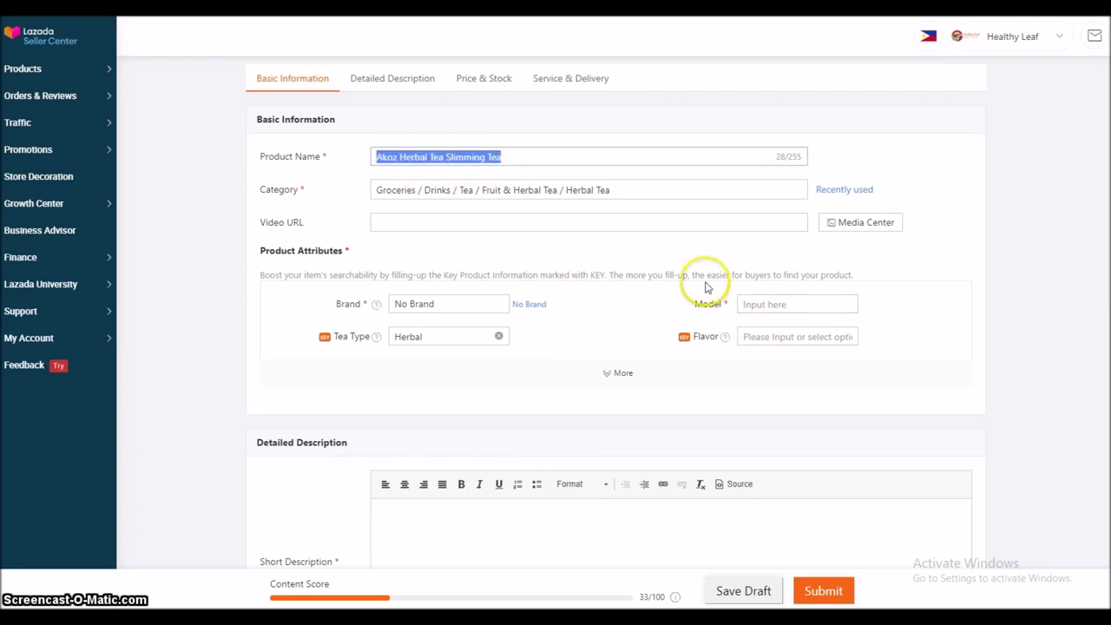
pyautogui.click(766, 304)
pyautogui.hotkey('ctrl', 'v')
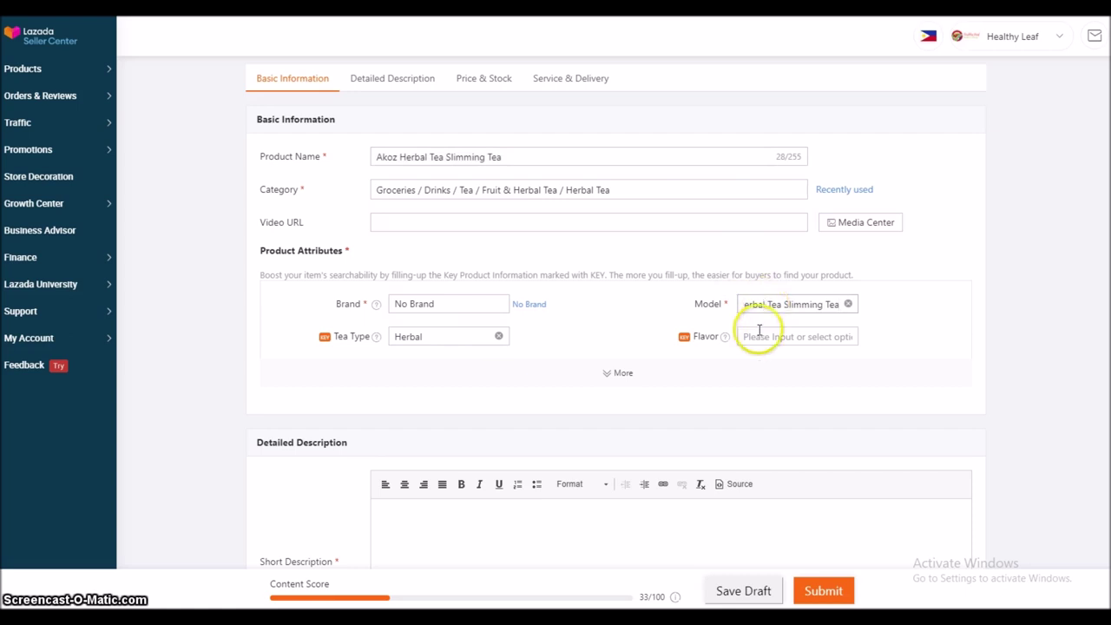
pyautogui.click(761, 341)
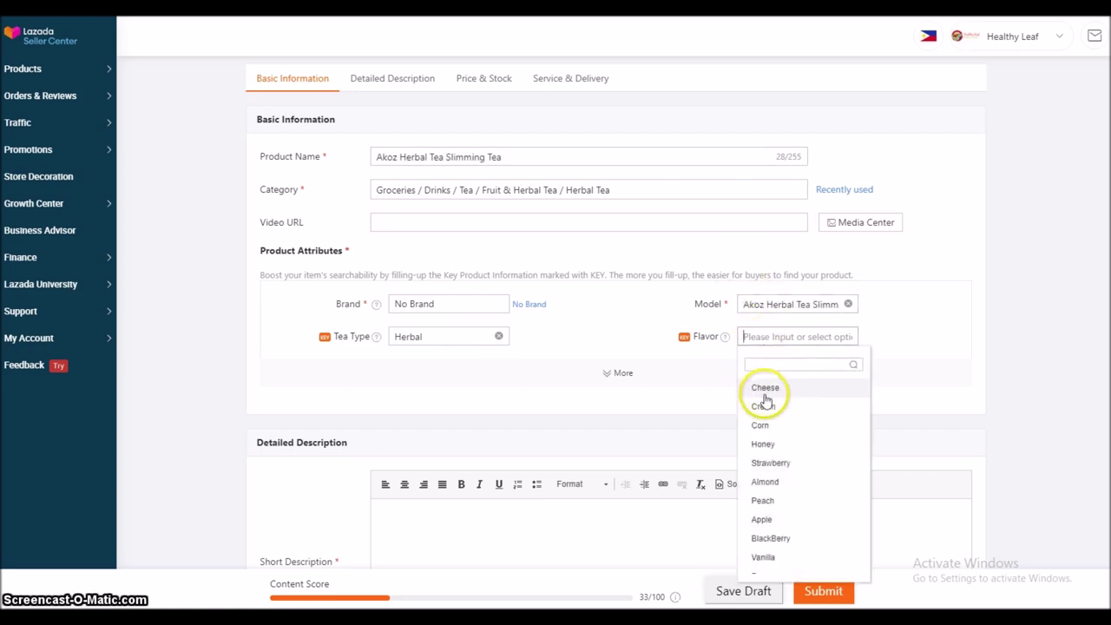
pyautogui.click(763, 447)
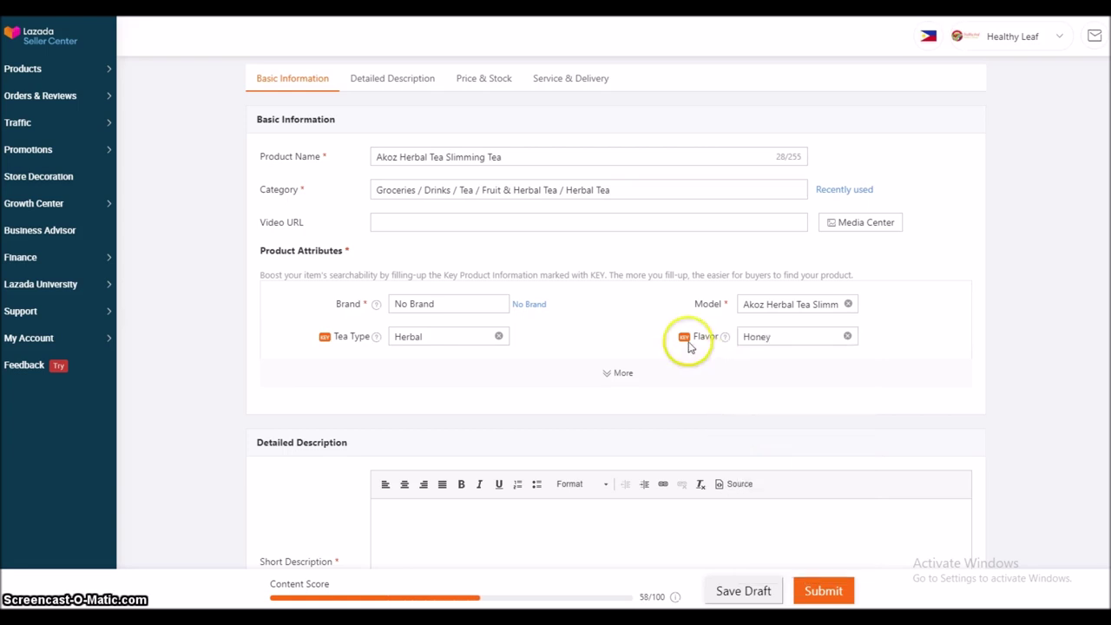
# Expand the additional product attributes and set the storage type to Cupboard and the packaging type to Bag.
pyautogui.click(618, 373)
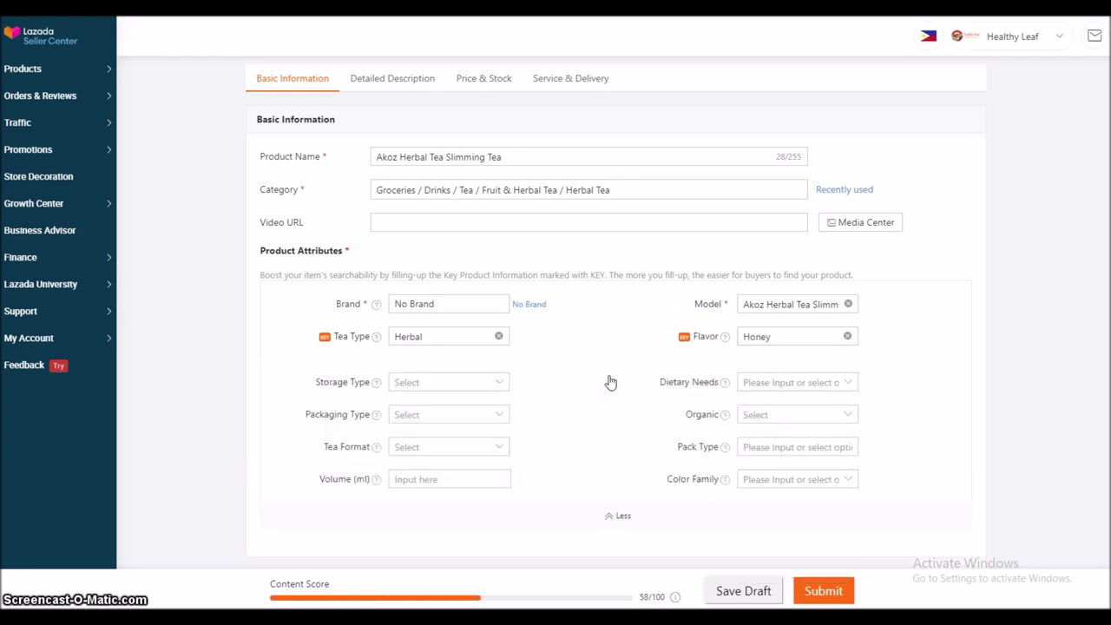
pyautogui.moveTo(611, 382); pyautogui.dragTo(560, 317)
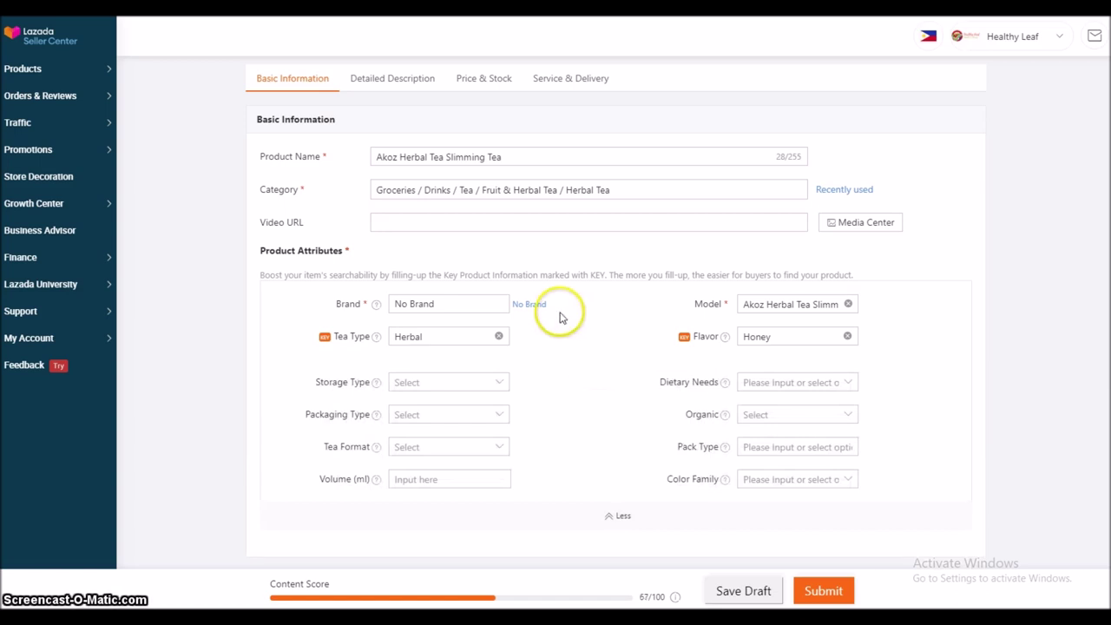
pyautogui.click(468, 392)
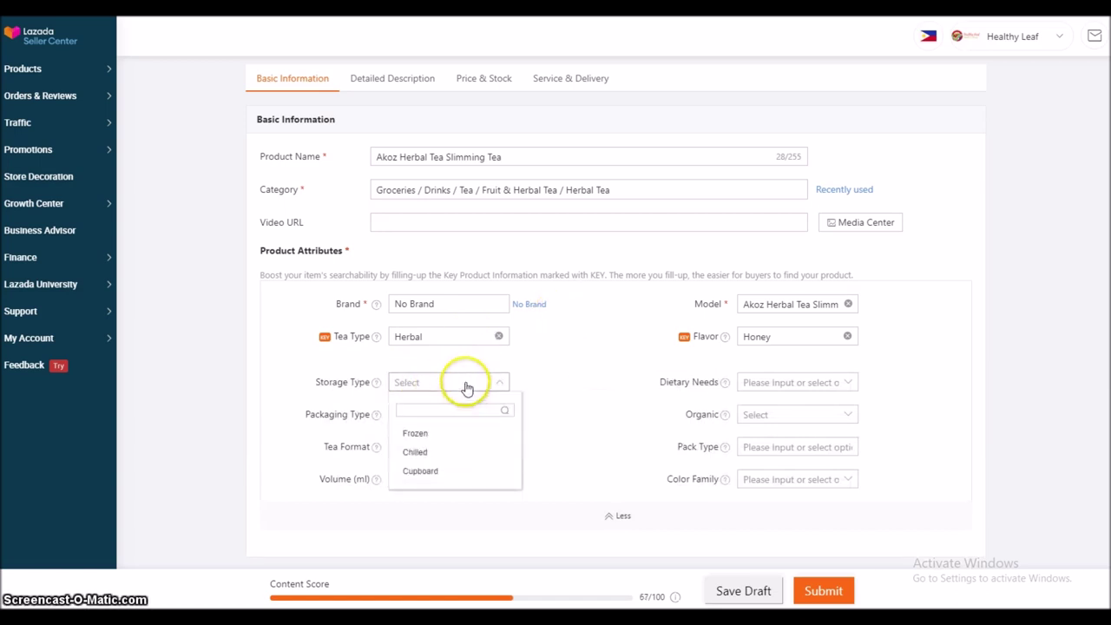
pyautogui.click(421, 474)
pyautogui.click(440, 416)
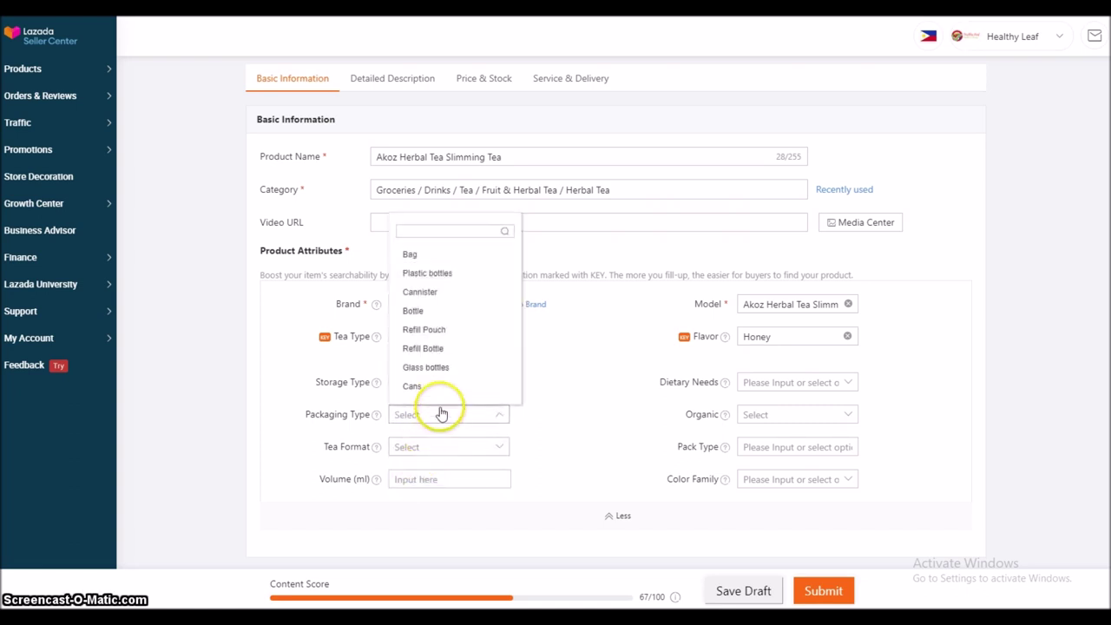
pyautogui.click(427, 258)
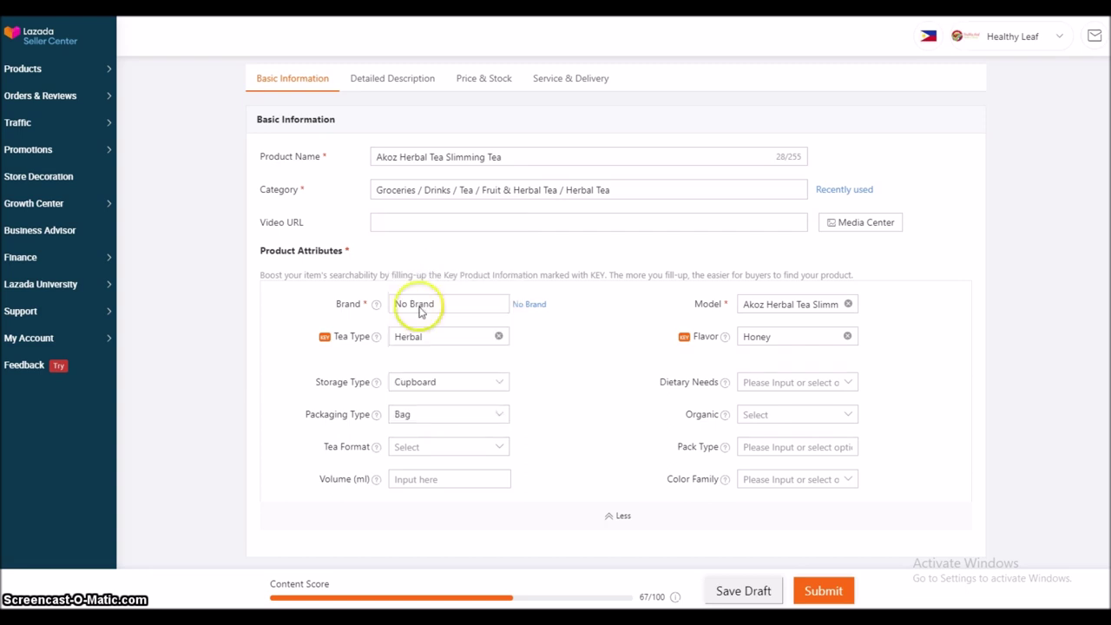
# Set the tea format to Instant and the volume to 30 ml.
pyautogui.click(420, 448)
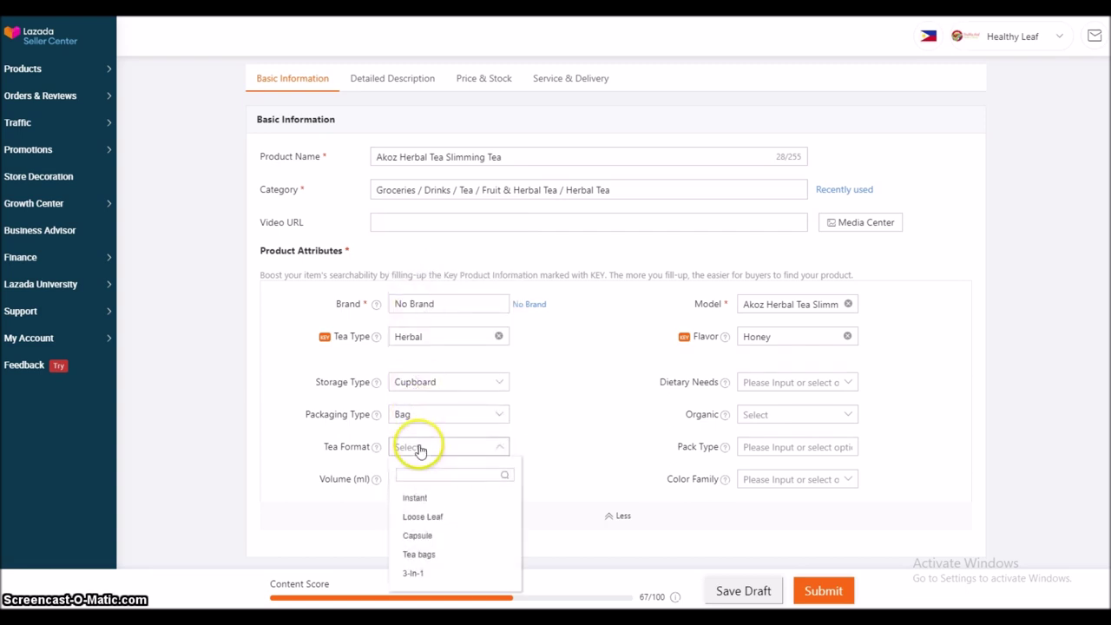
pyautogui.click(418, 501)
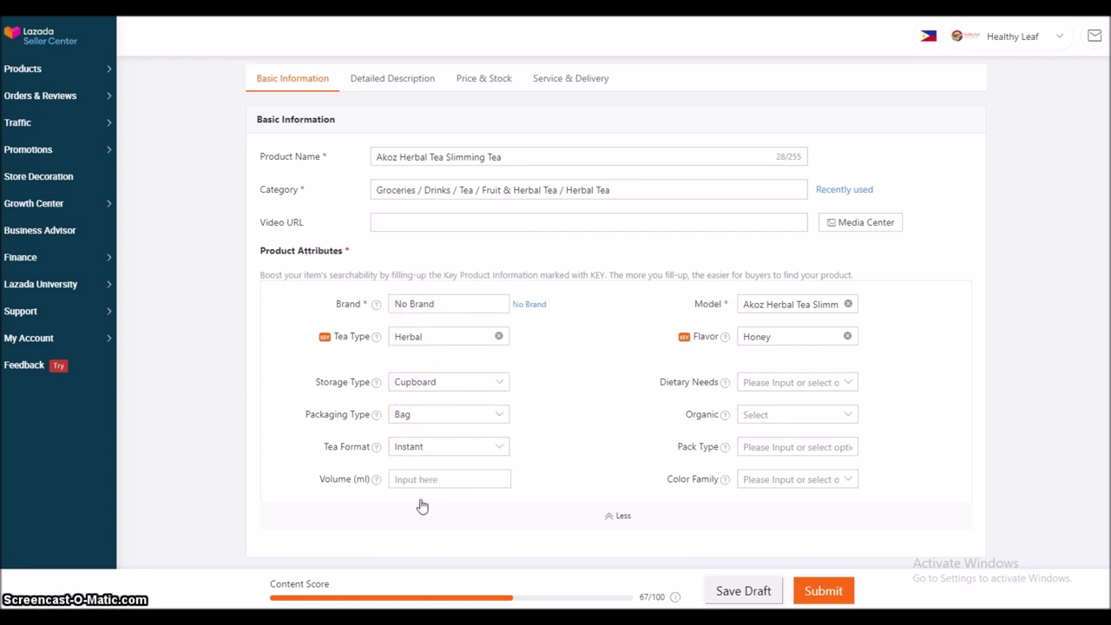
pyautogui.click(424, 482)
pyautogui.click(388, 480)
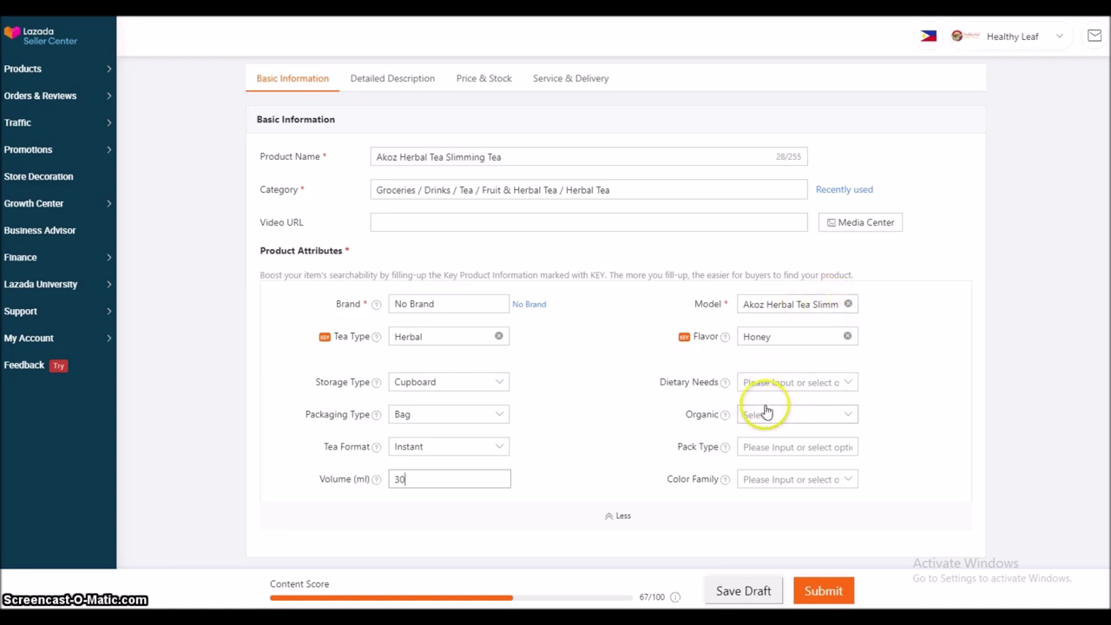
# Set the product's dietary needs to Organic and its Organic attribute to Yes.
pyautogui.click(770, 382)
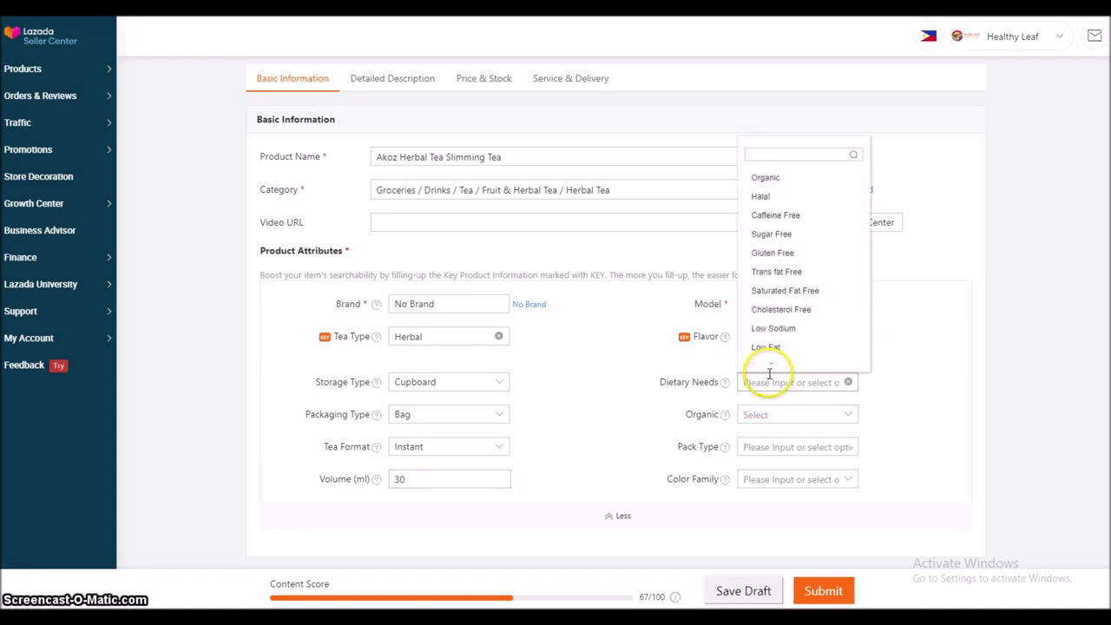
pyautogui.click(769, 180)
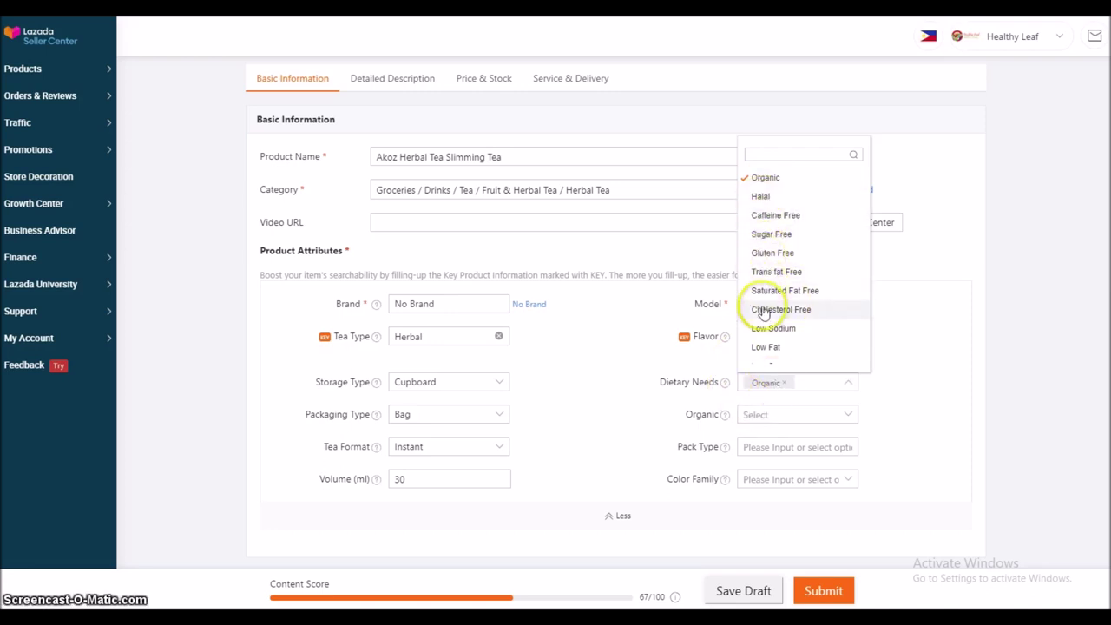
pyautogui.click(764, 418)
pyautogui.click(774, 422)
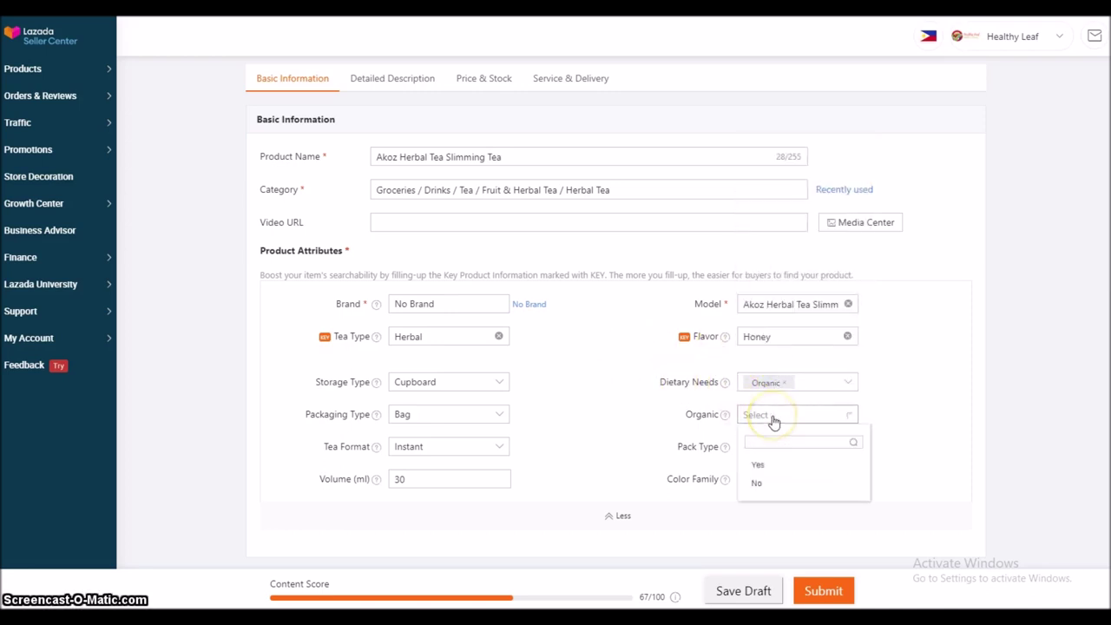
pyautogui.click(758, 469)
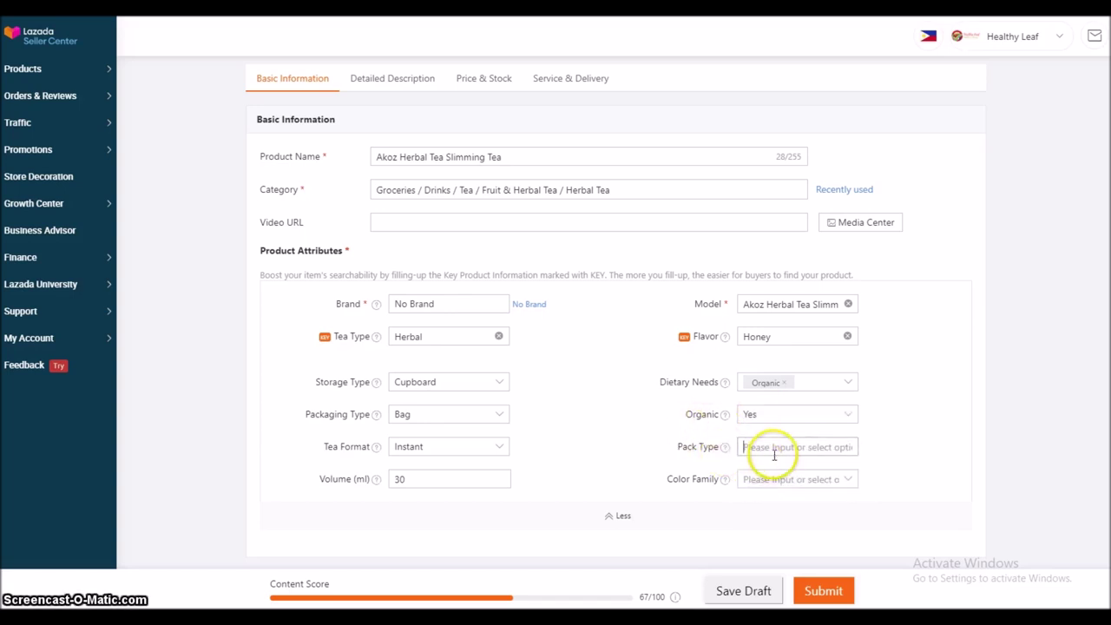
# Set the pack type to Multipack and the color family to Black, and collapse the additional attributes.
pyautogui.click(773, 451)
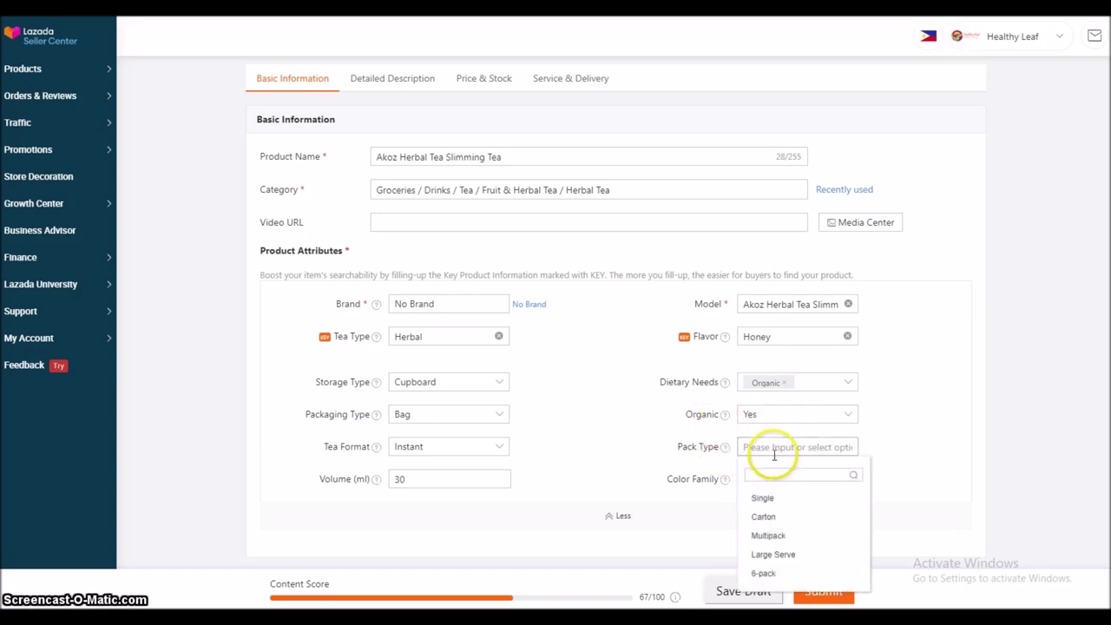
pyautogui.click(769, 537)
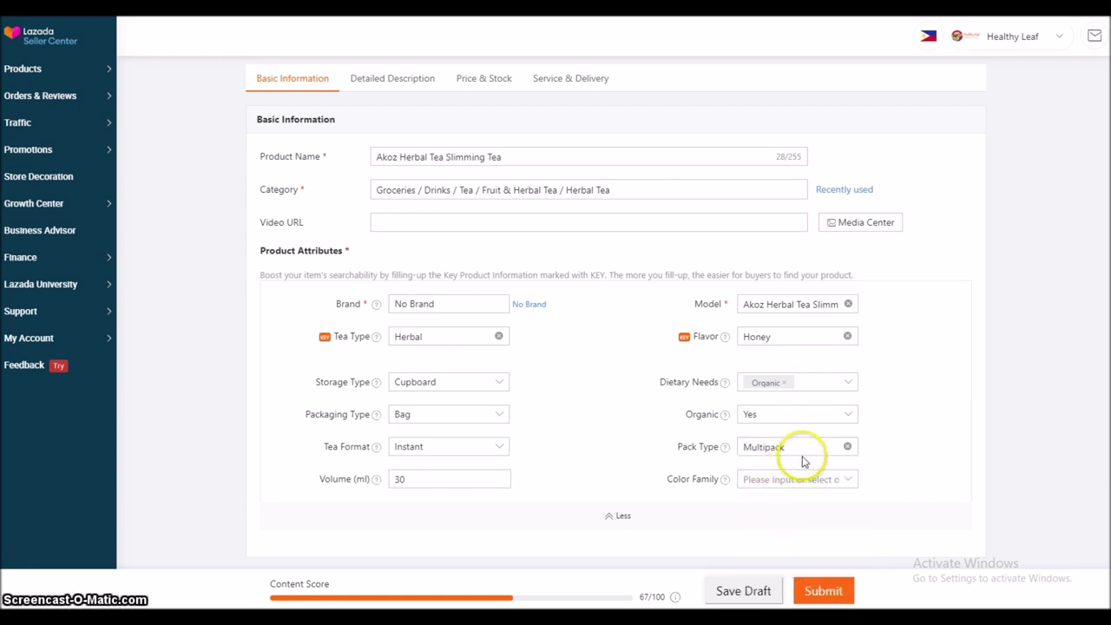
pyautogui.click(789, 478)
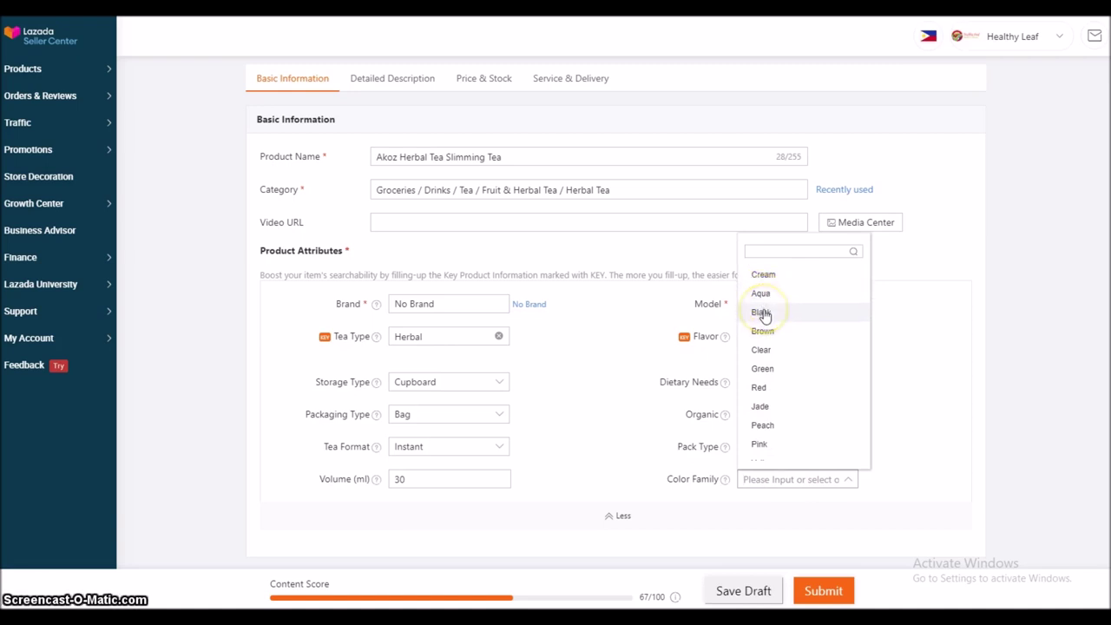
pyautogui.click(761, 312)
pyautogui.click(630, 479)
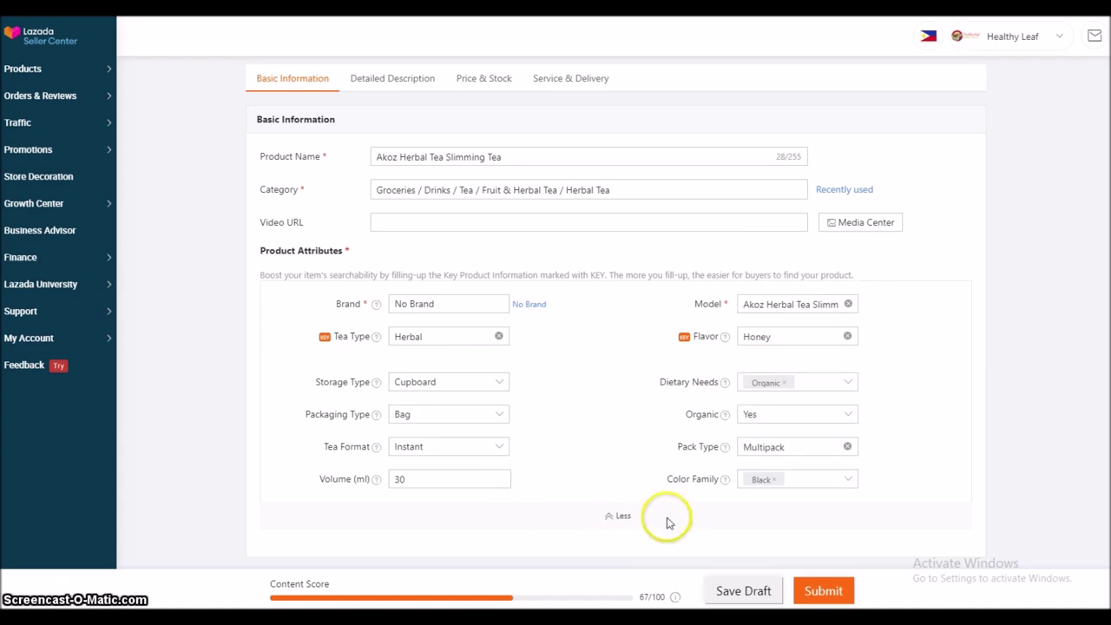
pyautogui.click(616, 516)
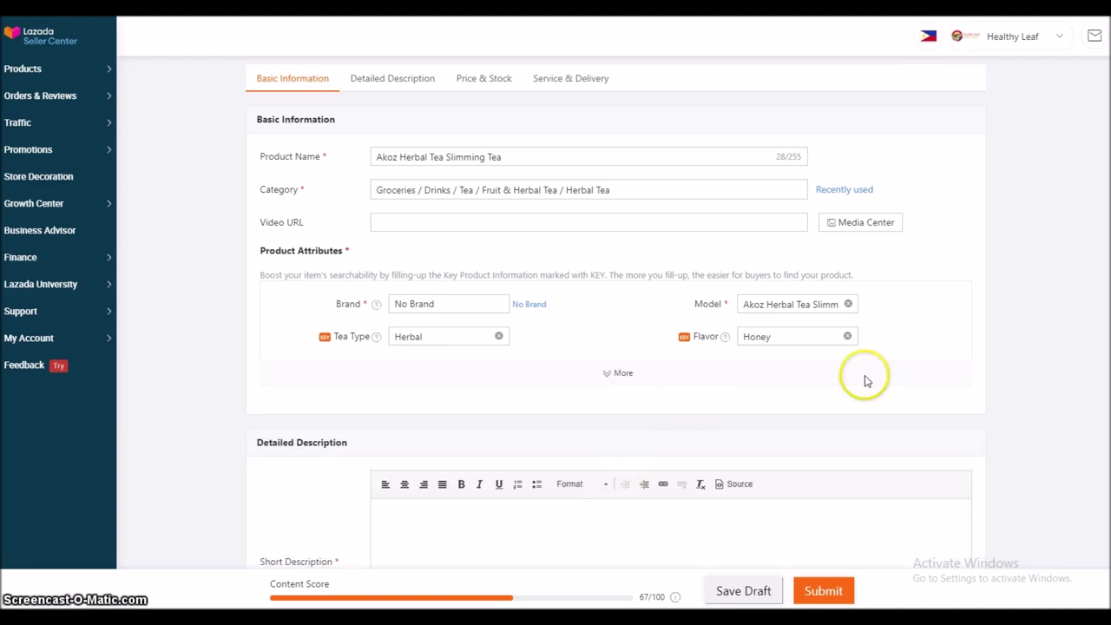
# Start a bulleted list in the empty Short Description.
pyautogui.scroll(-3, 999, 319)
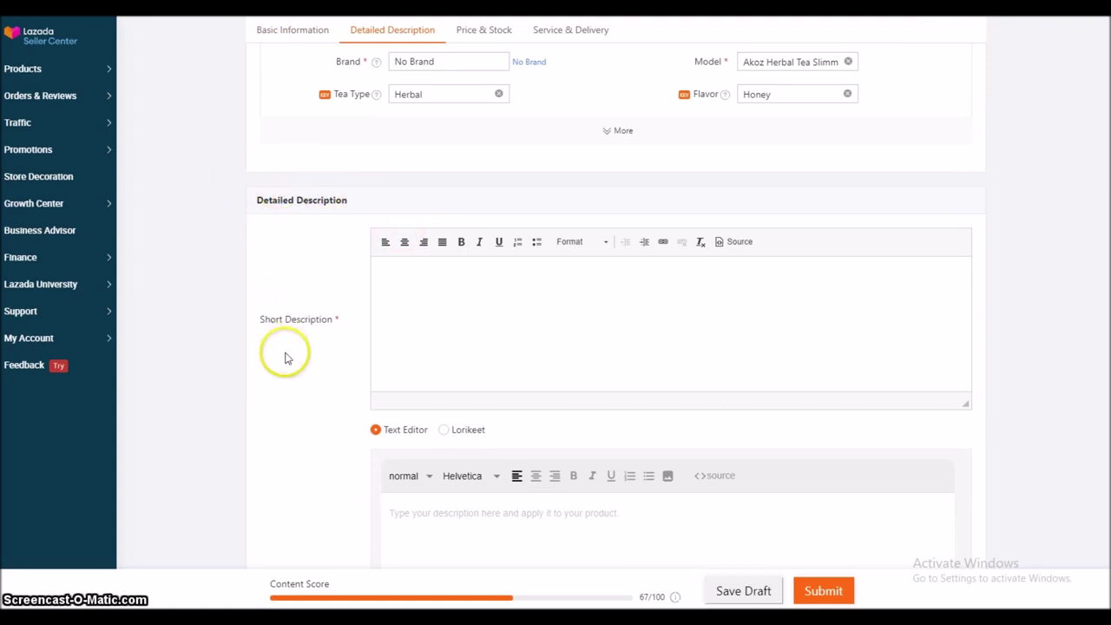
pyautogui.click(416, 293)
pyautogui.click(537, 243)
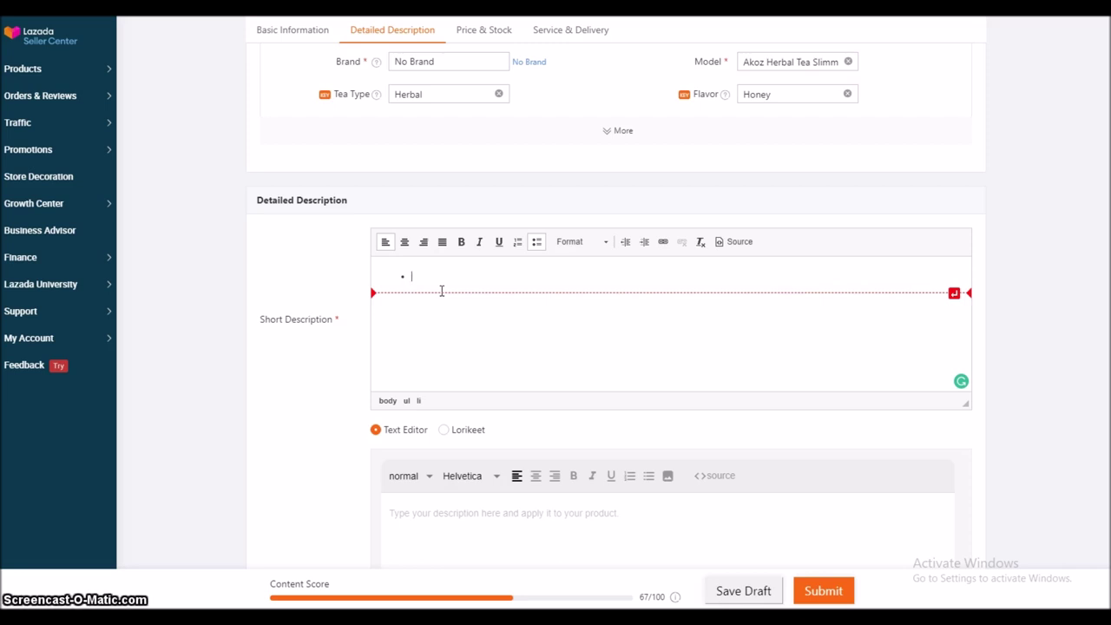
pyautogui.moveTo(390, 288)
pyautogui.mouseDown()
pyautogui.moveTo(390, 390)
pyautogui.moveTo(402, 330)
pyautogui.mouseUp()
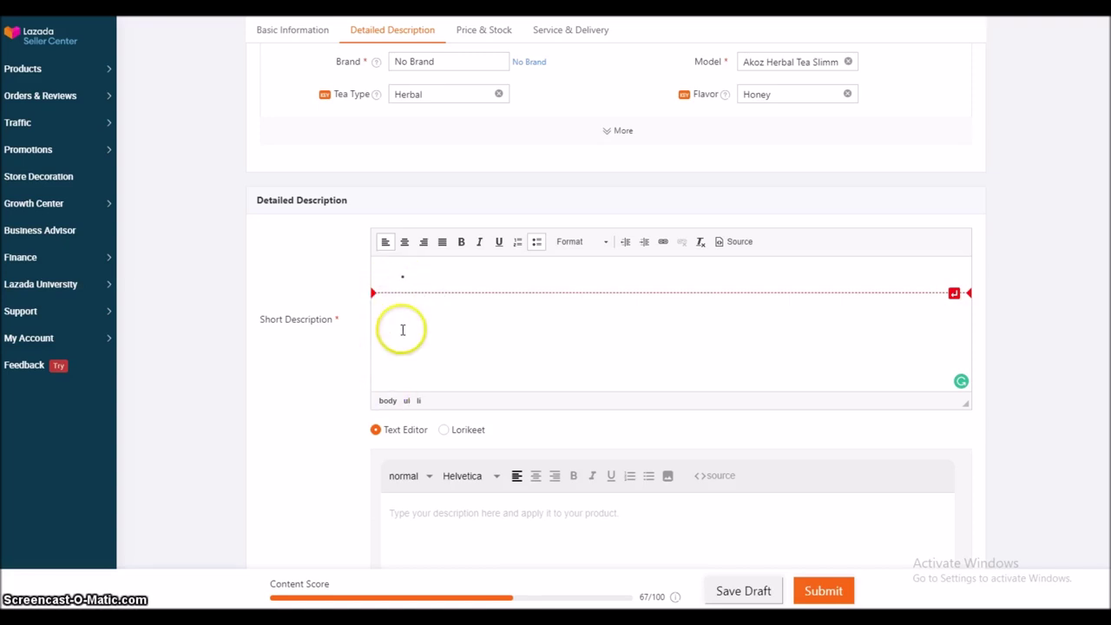
# Copy the lines from "Akoz Slimming tea is a dietary supplement" to "regulate blood sugar" from Notepad into the Short Description's bullet.
pyautogui.click(487, 526)
pyautogui.hotkey('alt', 'Tab')
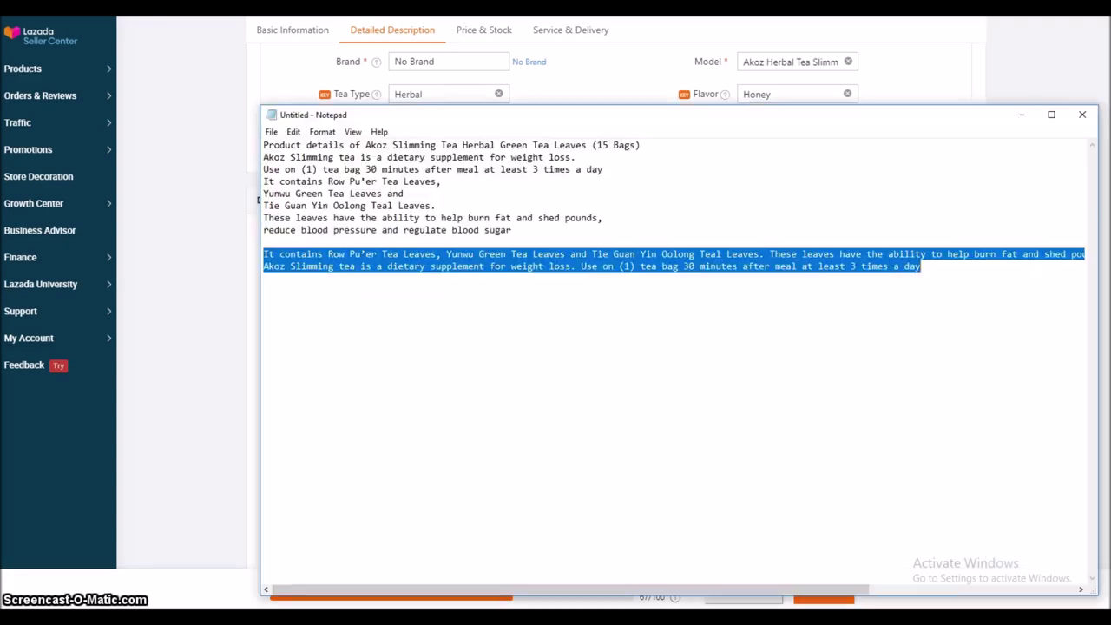
pyautogui.click(516, 230)
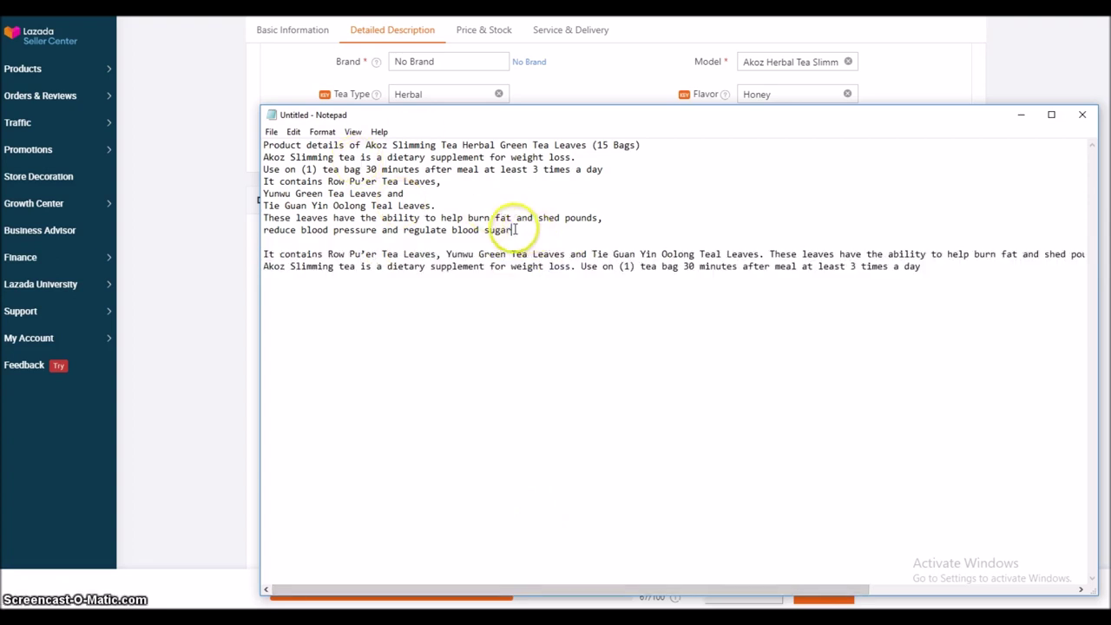
pyautogui.moveTo(517, 230); pyautogui.dragTo(264, 154)
pyautogui.hotkey('ctrl', 'c')
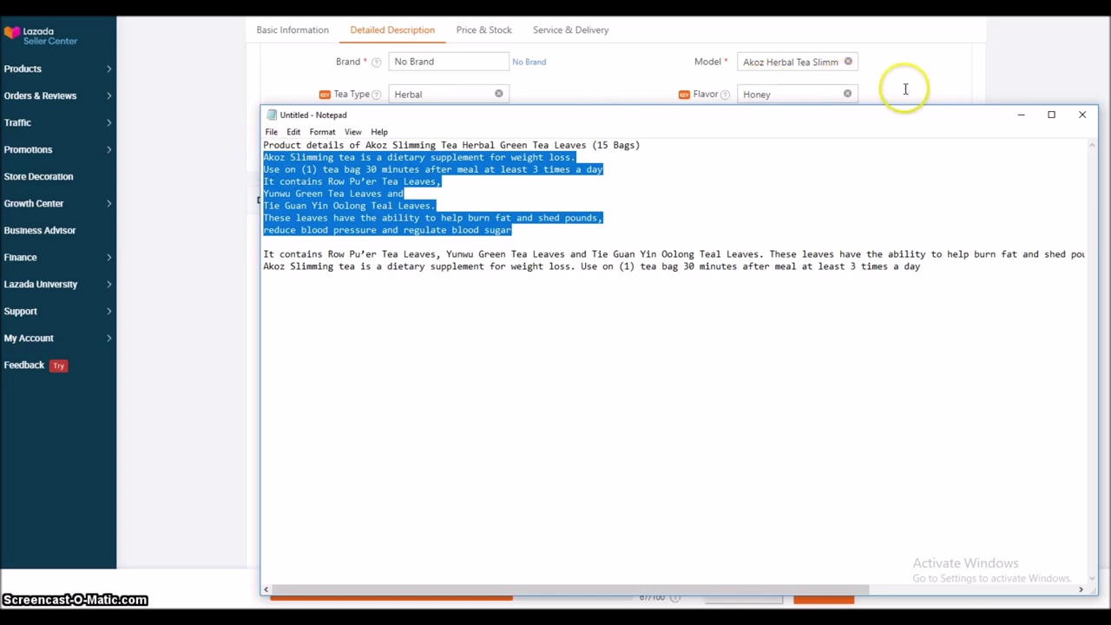
pyautogui.click(1022, 116)
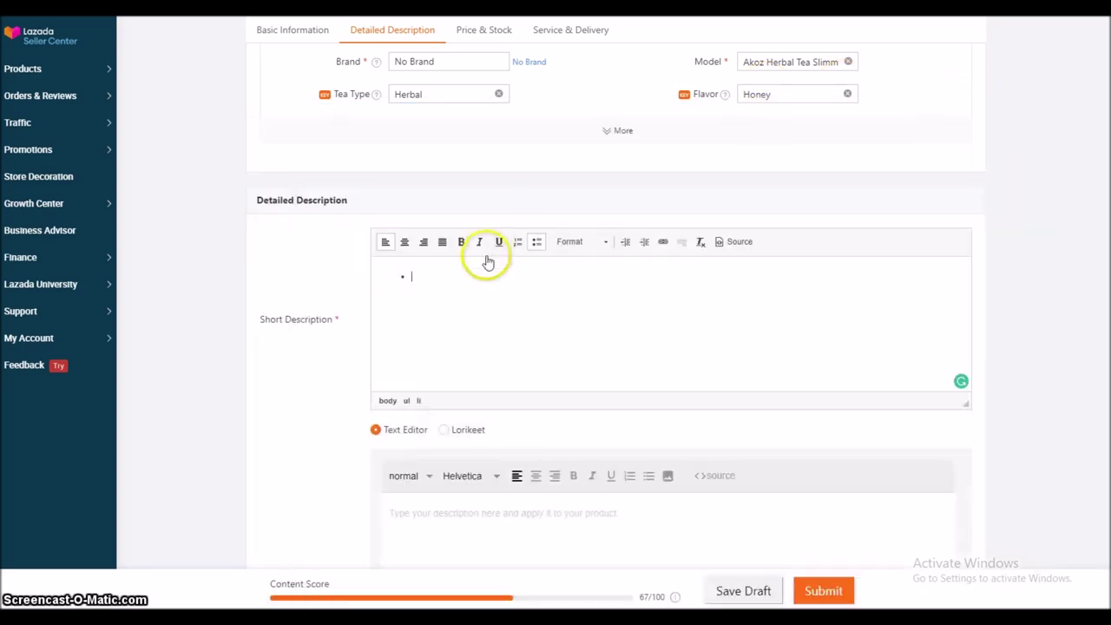
pyautogui.click(436, 274)
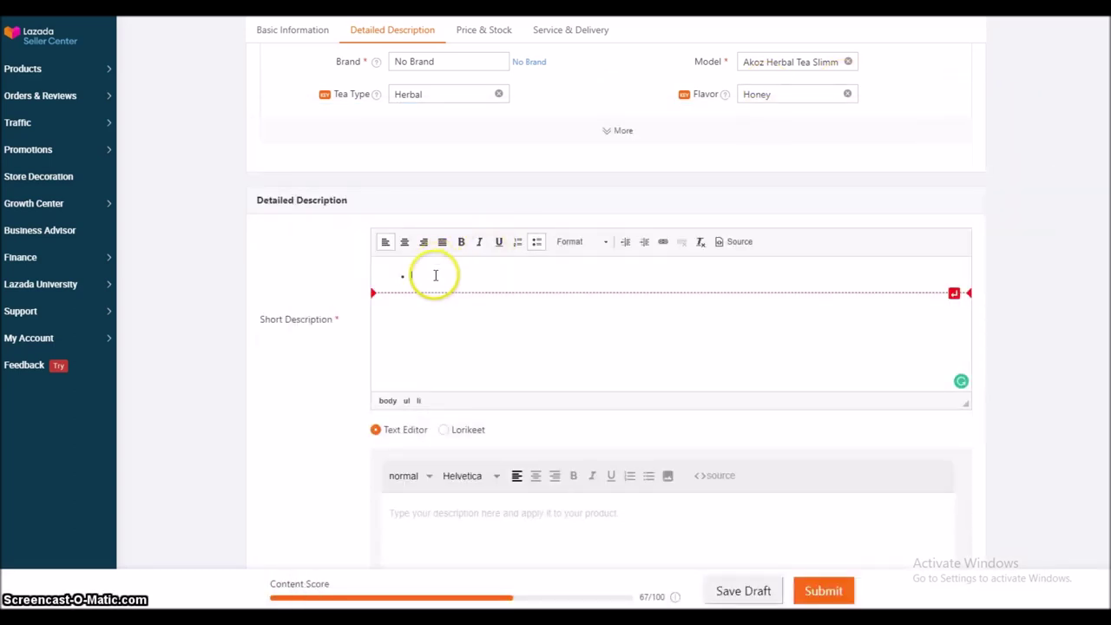
pyautogui.hotkey('ctrl', 'v')
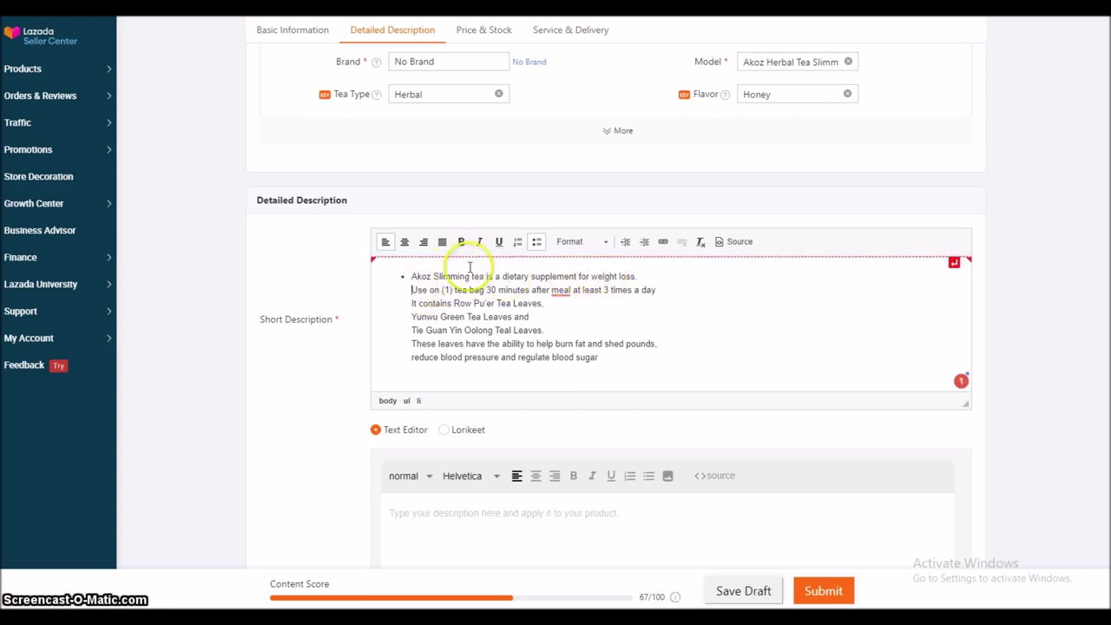
# Reapply the bullet to the first Short Description line and make the "Use on (1) tea bag" and "It contains Row Pu'er" lines separate bullets.
pyautogui.click(537, 243)
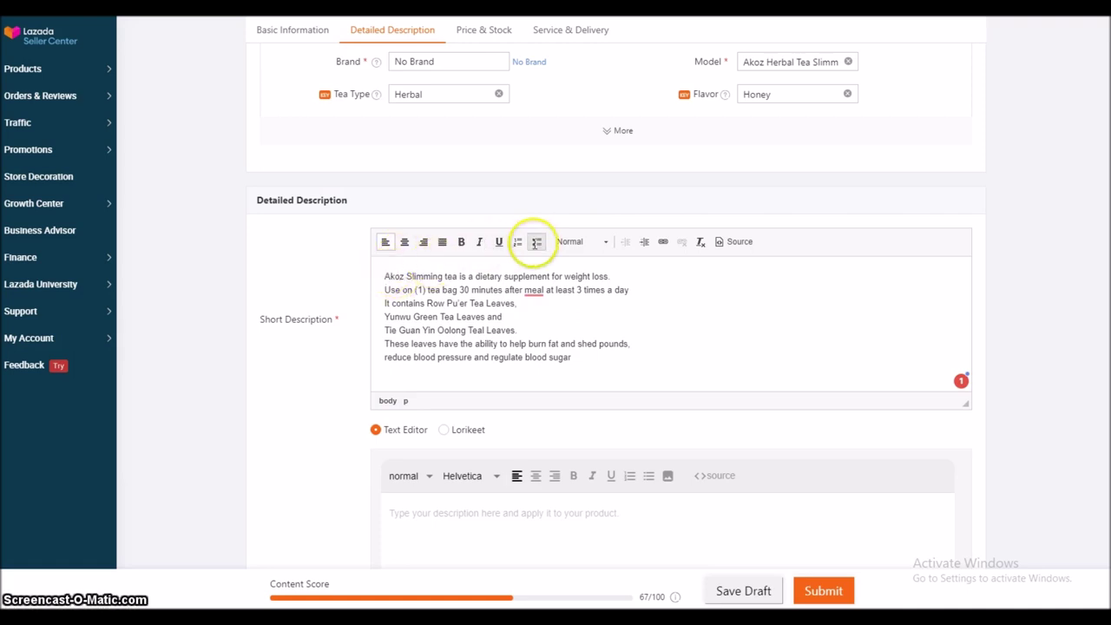
pyautogui.click(537, 243)
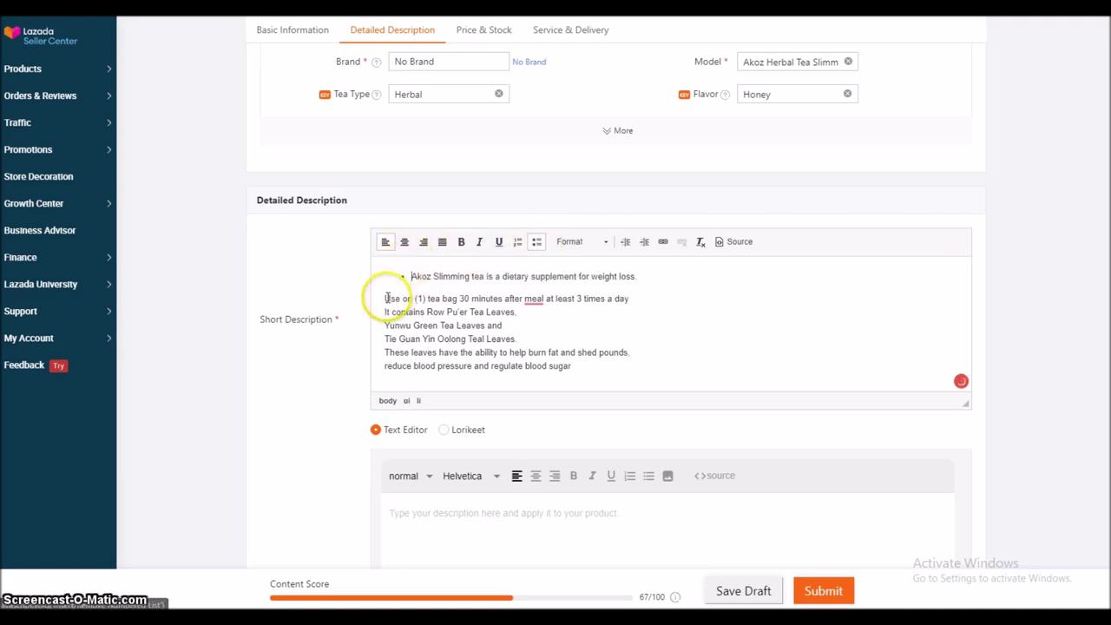
pyautogui.press('BackSpace')
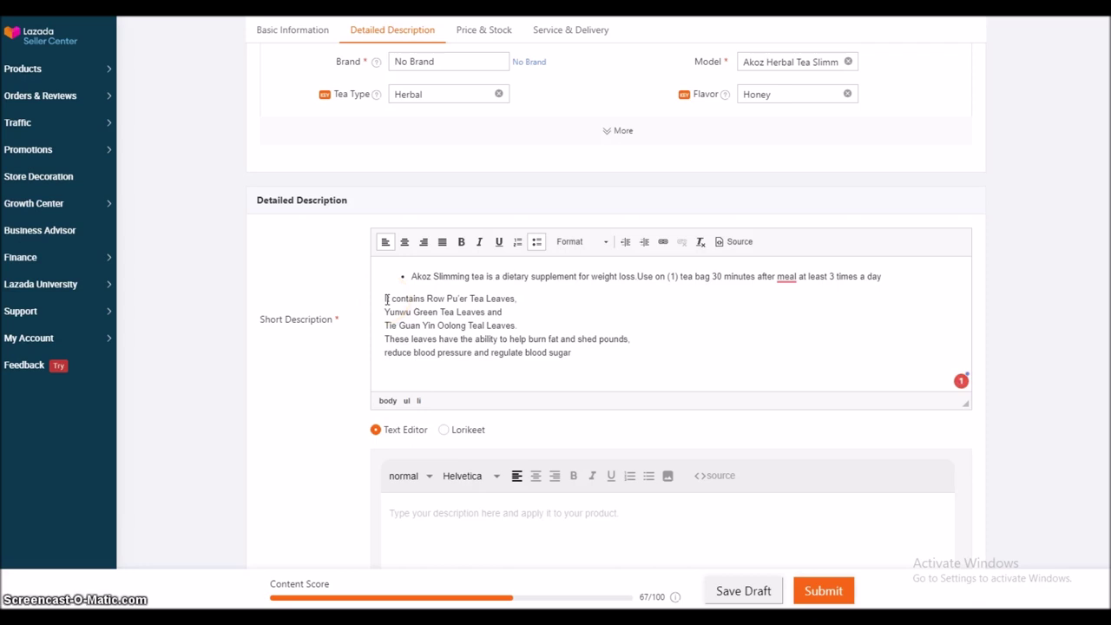
pyautogui.press('Return')
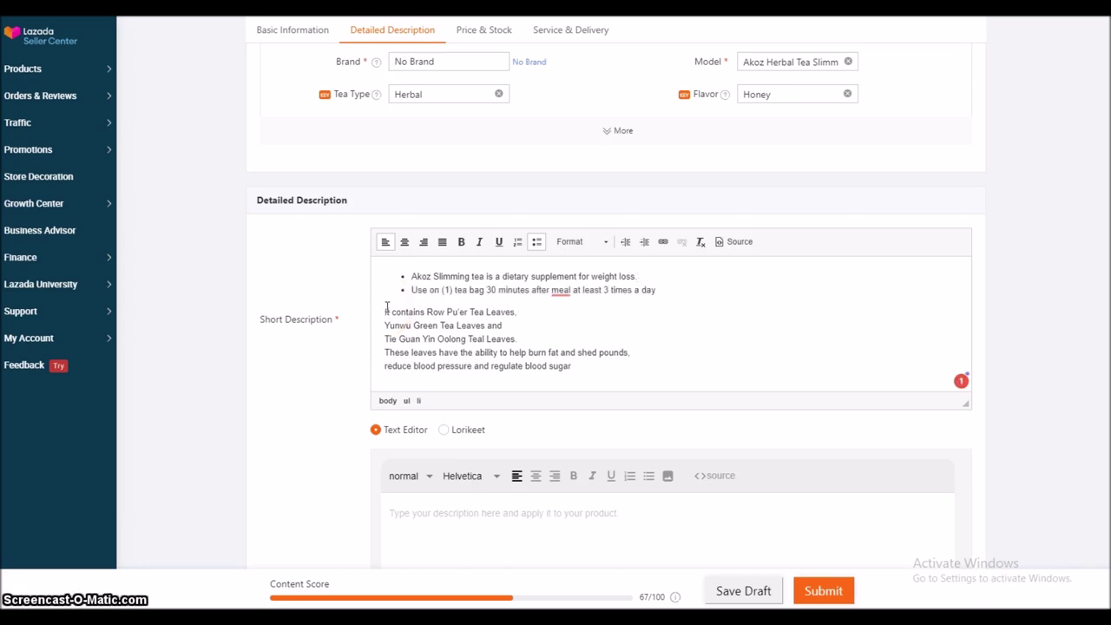
pyautogui.press('BackSpace')
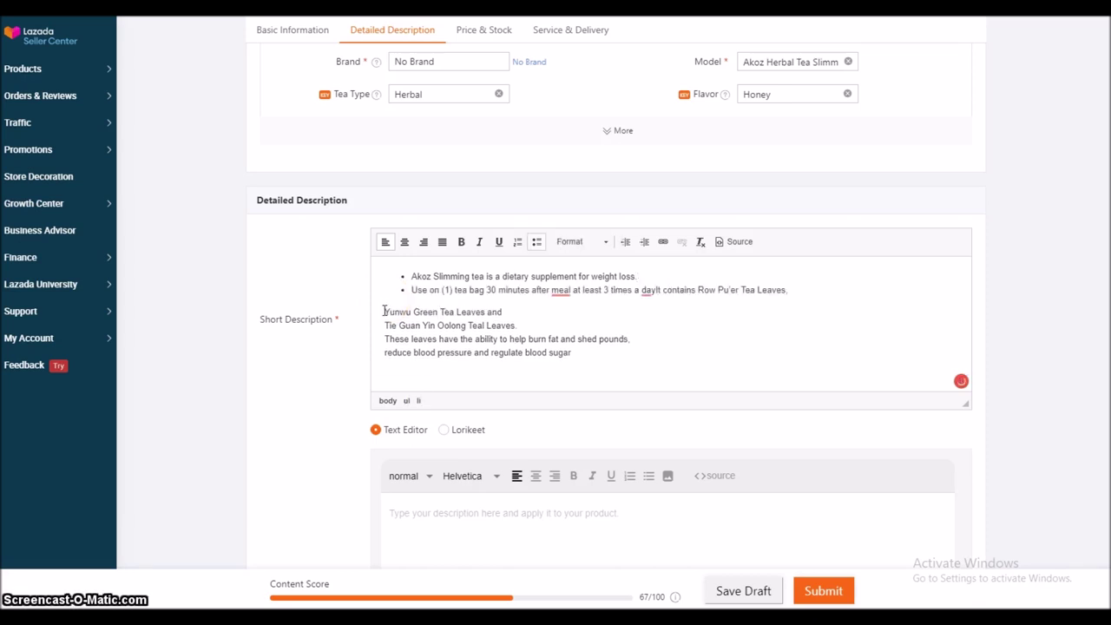
pyautogui.press('Return')
# Turn the "Yunwu Green Tea Leaves and" and "Tie Guan Yin Oolong Teal Leaves." lines into separate bullets.
pyautogui.click(384, 324)
pyautogui.press('BackSpace')
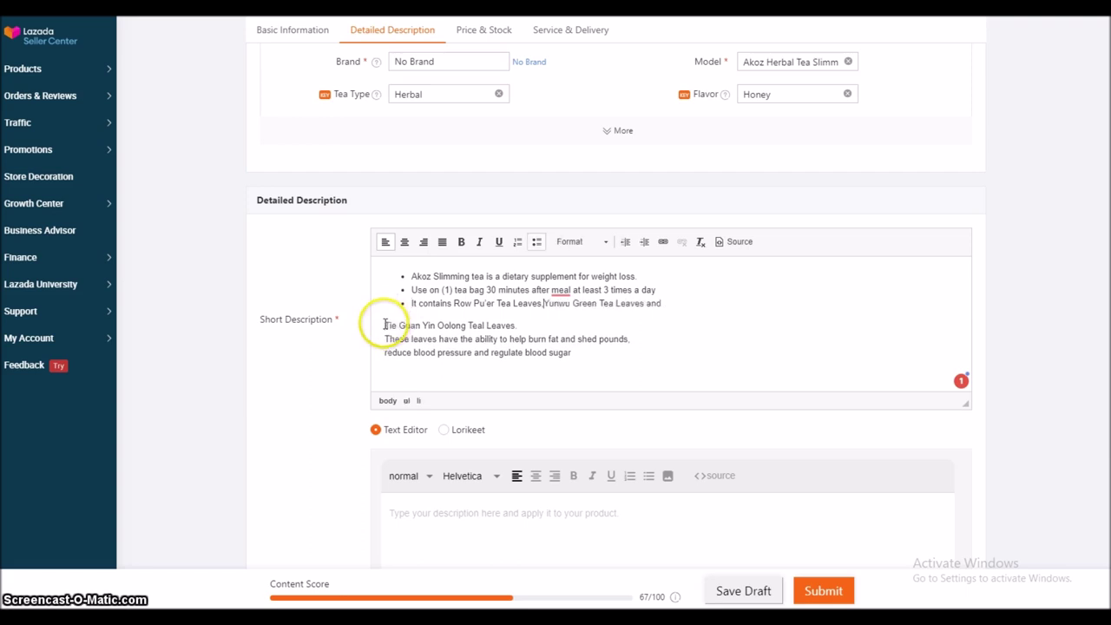
pyautogui.press('Return')
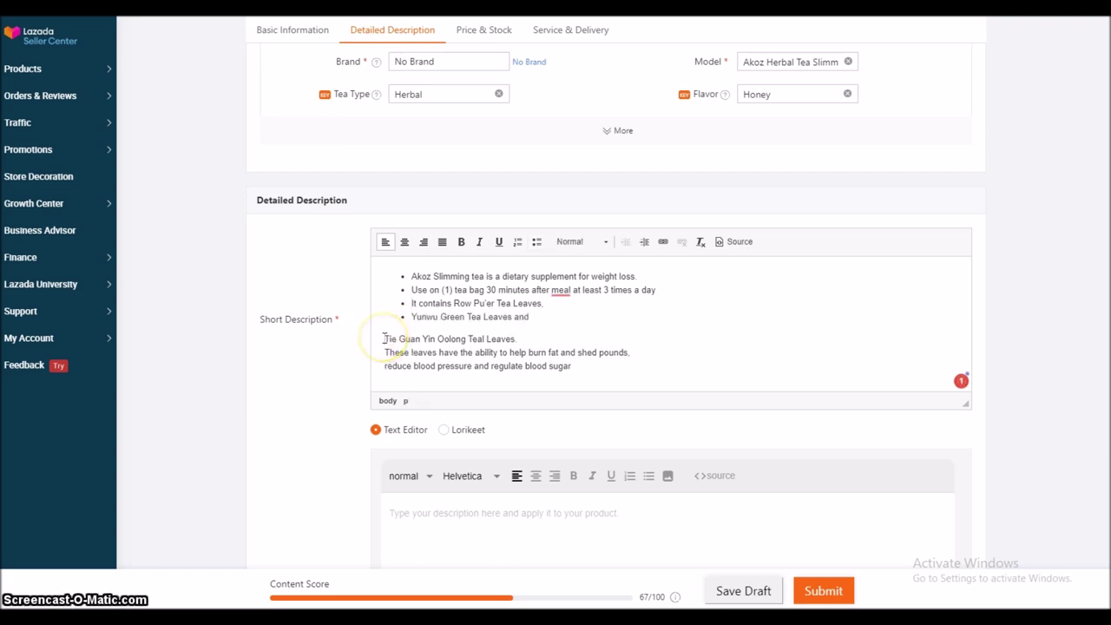
pyautogui.press('BackSpace')
pyautogui.press('Return')
# Make the last two Short Description lines, from "These leaves have the ability", separate bullets and capitalize "Reduce" in the final one.
pyautogui.click(386, 349)
pyautogui.click(386, 351)
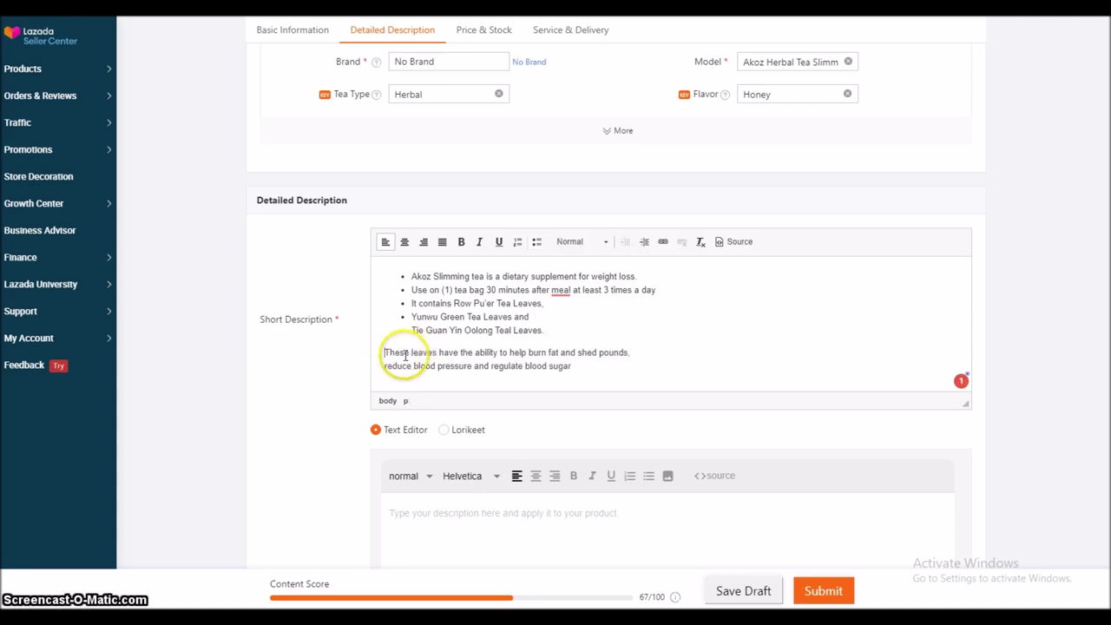
pyautogui.press('BackSpace')
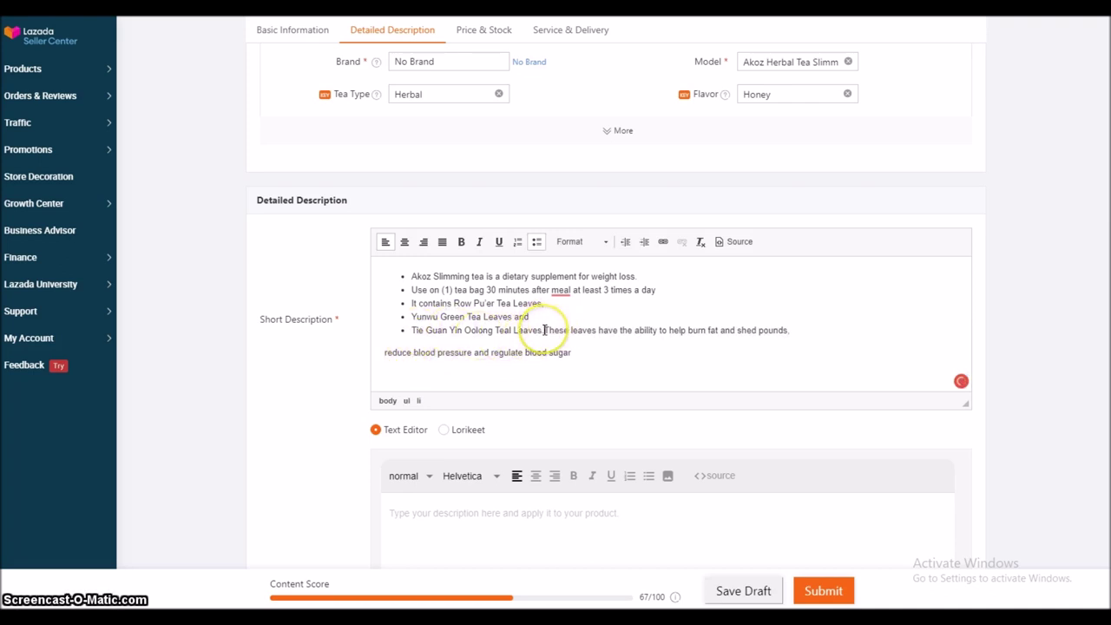
pyautogui.press('Return')
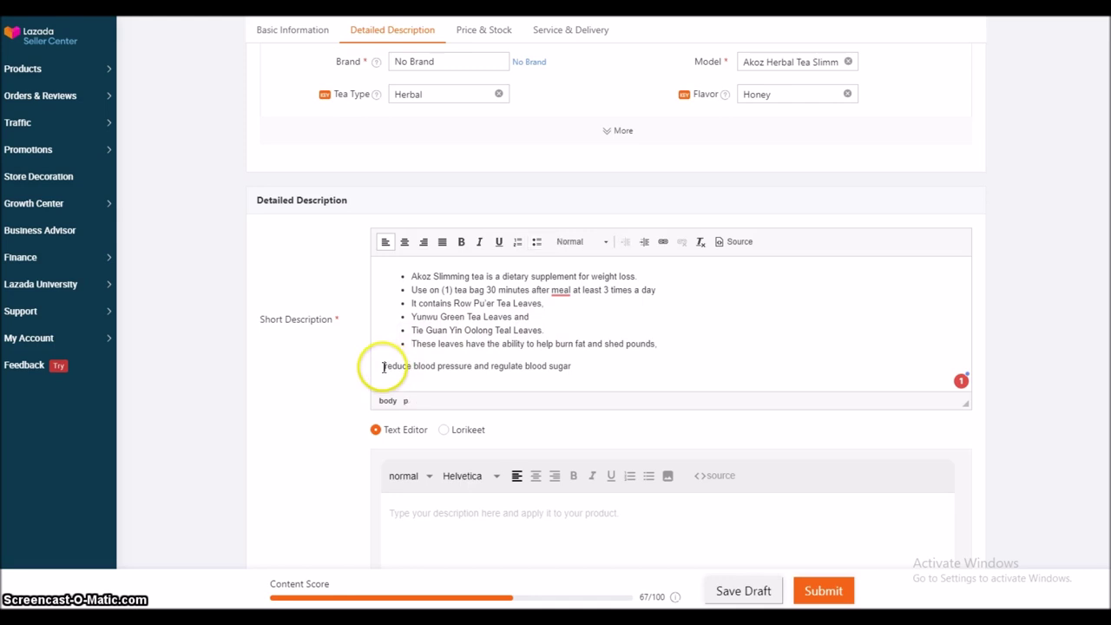
pyautogui.press('BackSpace')
pyautogui.press('Return')
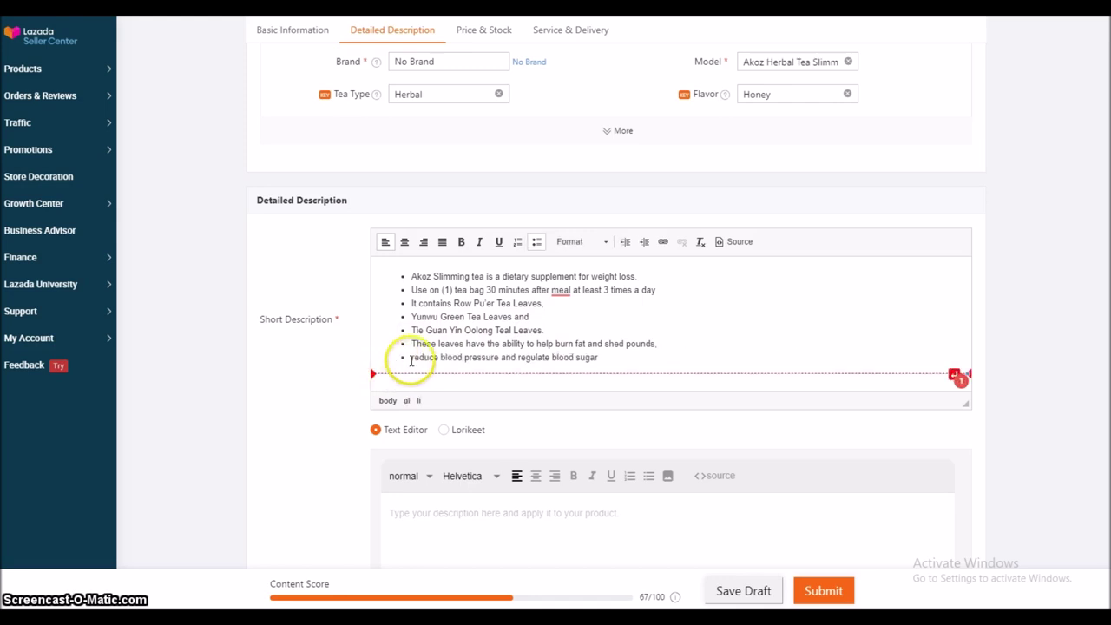
pyautogui.press('Delete')
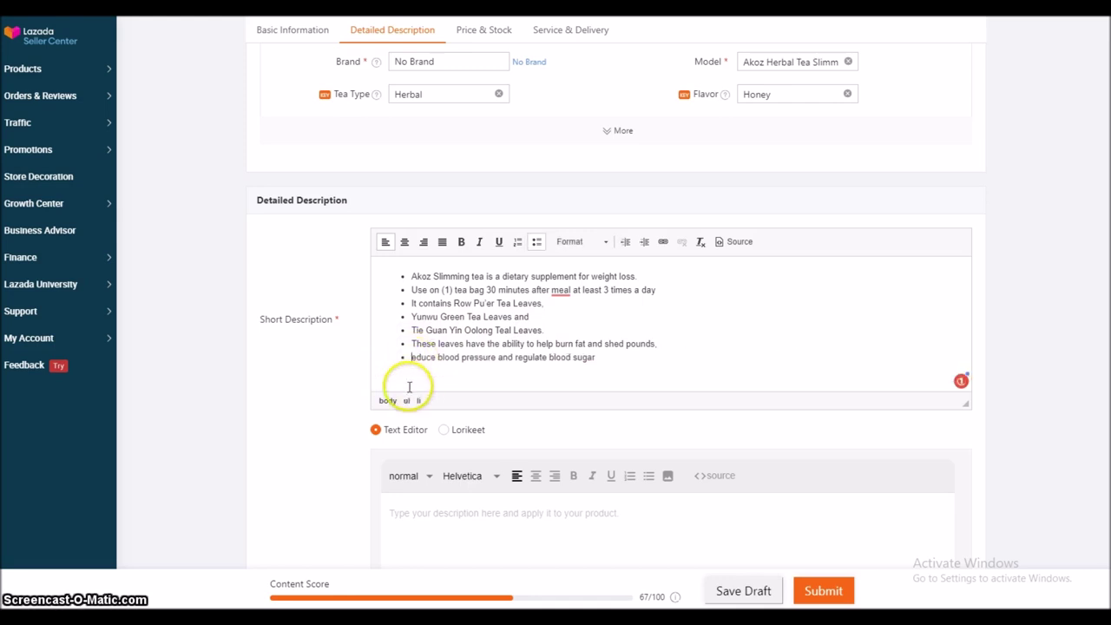
pyautogui.write('R')
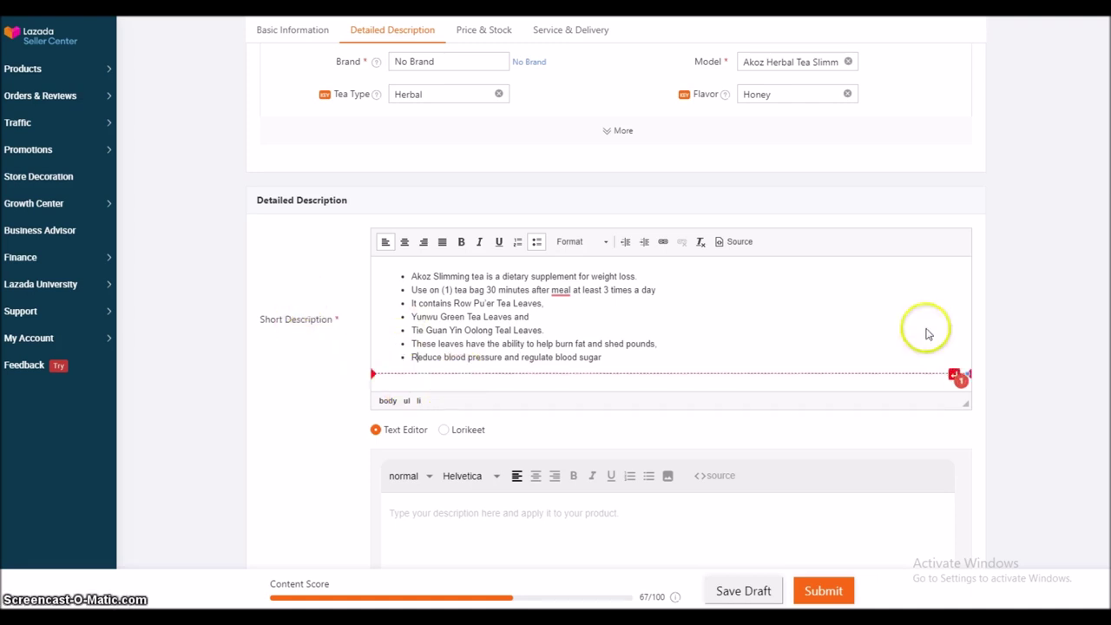
# Copy the two paragraphs from "It contains Row Pu'er Tea Leaves" to "3 times a day" from Notepad into the Long Description.
pyautogui.scroll(-4, 994, 324)
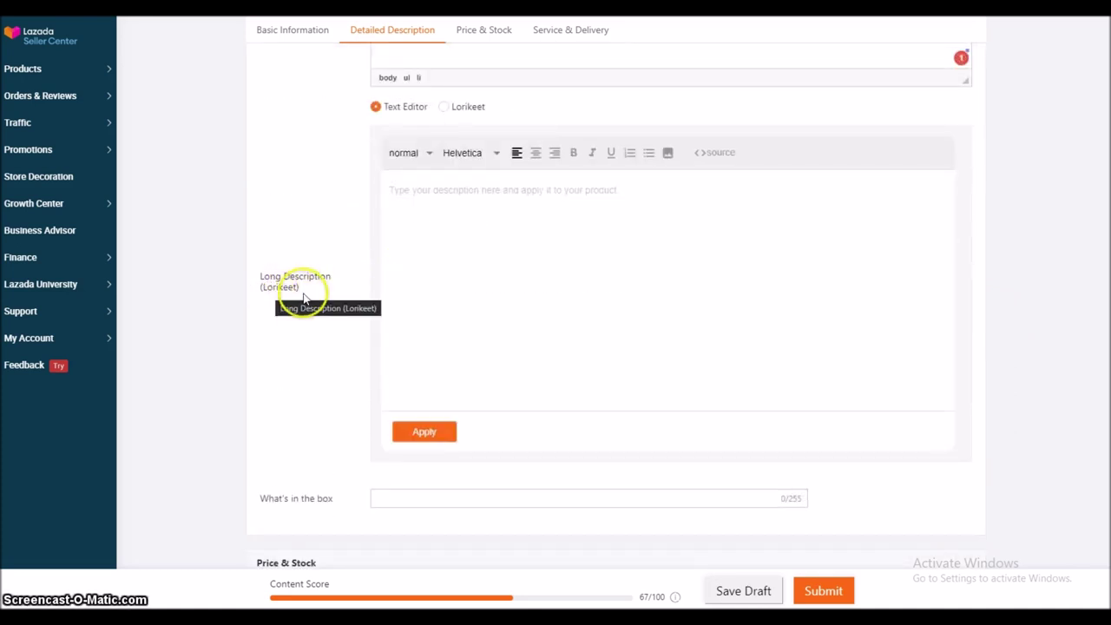
pyautogui.click(415, 188)
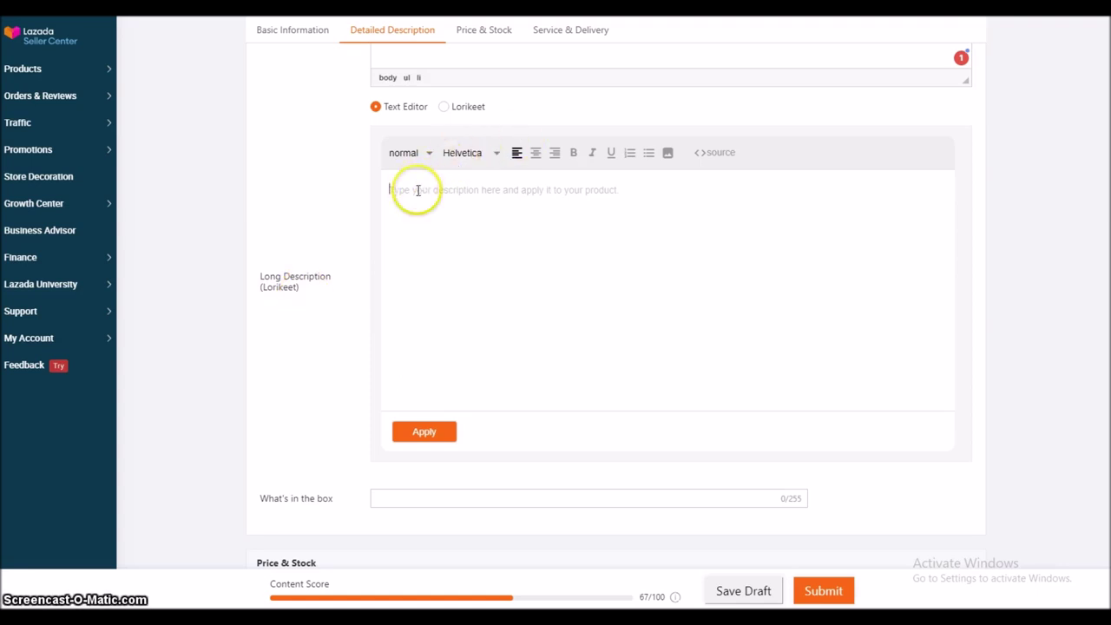
pyautogui.click(560, 250)
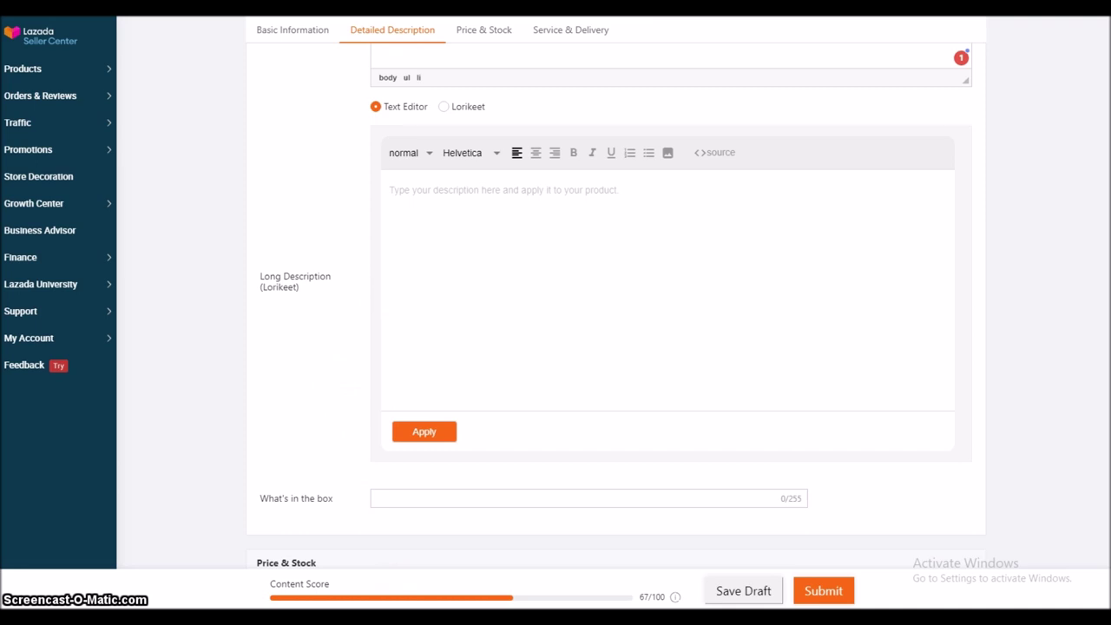
pyautogui.hotkey('alt', 'Tab')
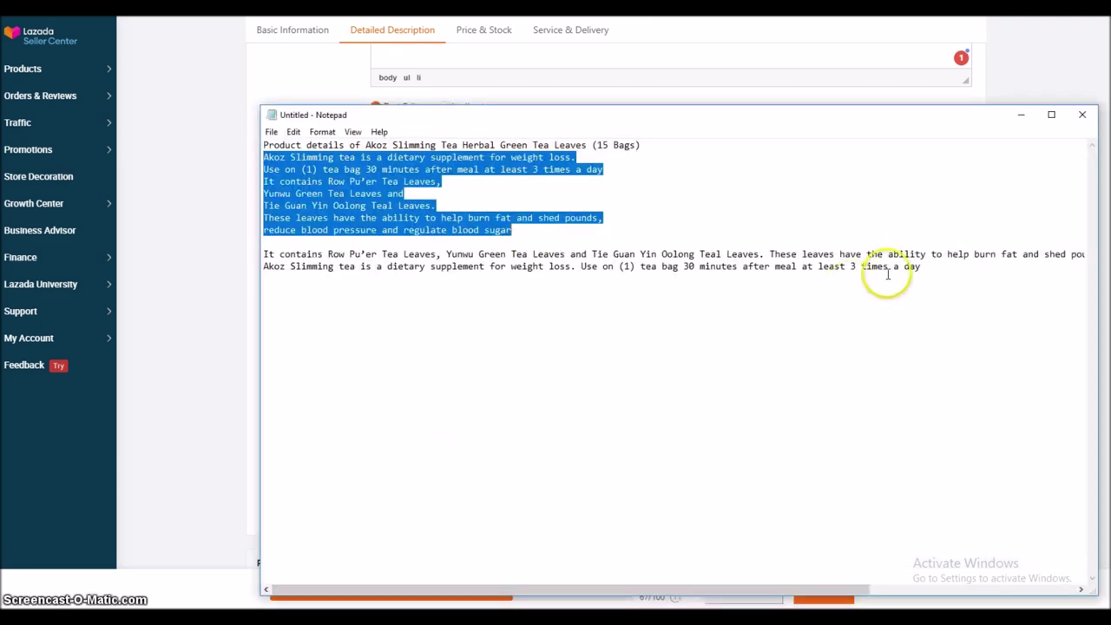
pyautogui.moveTo(923, 266); pyautogui.dragTo(747, 267)
pyautogui.moveTo(645, 289); pyautogui.dragTo(265, 256)
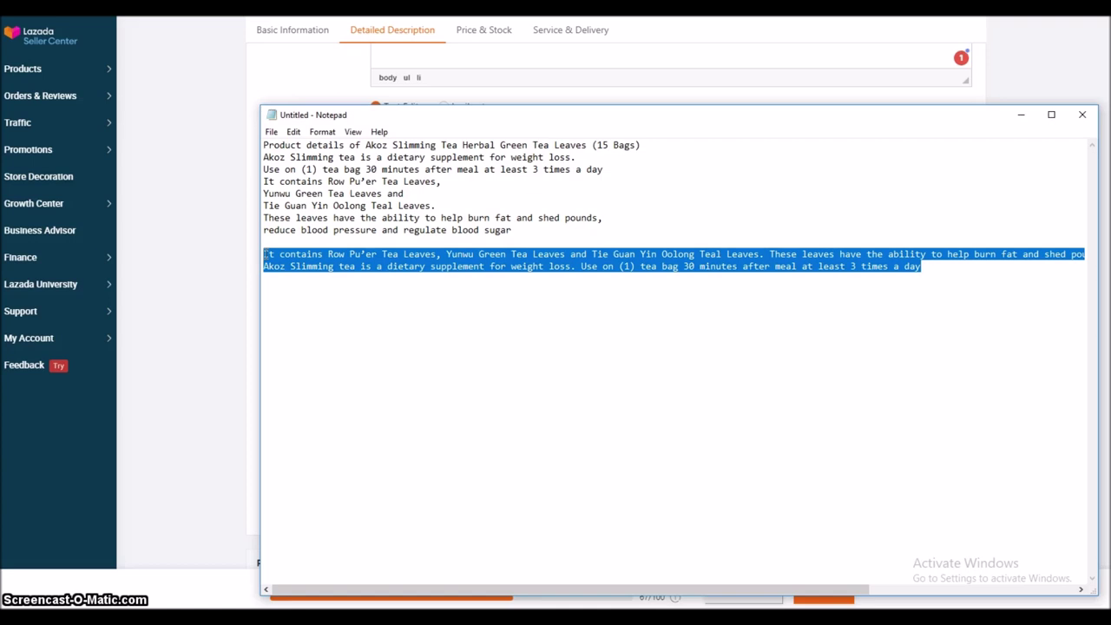
pyautogui.moveTo(265, 256); pyautogui.dragTo(266, 253)
pyautogui.click(1021, 115)
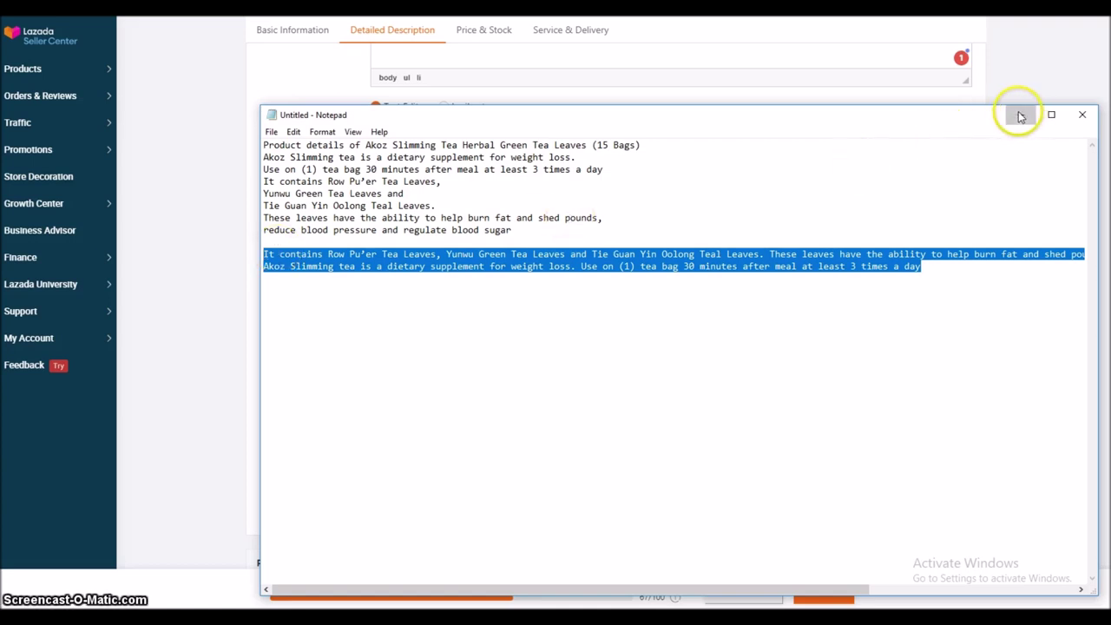
pyautogui.click(326, 235)
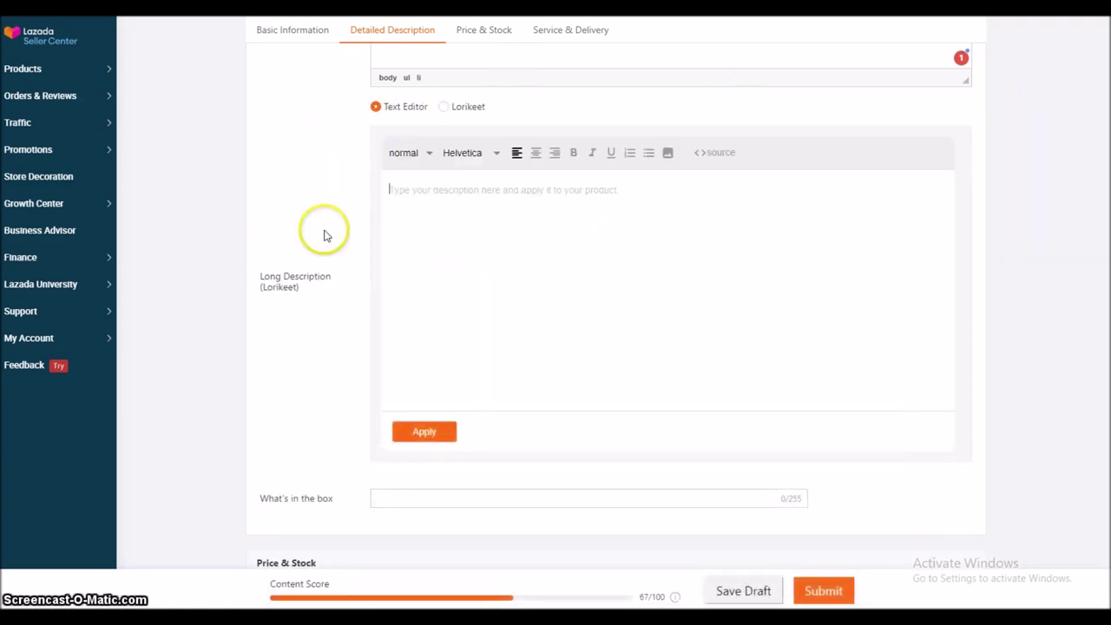
pyautogui.click(425, 212)
pyautogui.write("It contains Row Pu'er Tea Leaves, Yunwu Green Tea Leaves and Tie Guan Yin Oolong Teal Leaves. These leaves have the ability to help burn fat and shed pounds, reduce blood pressure and regulate blood sugar.  Akoz Slimming tea is a dietary supplement for weight loss. Use on (1) tea bag 30 minutes after meal at least 3 times a day")
# Try to close the gap between the two Long Description paragraphs and separate them again after "regulate blood sugar.".
pyautogui.click(391, 241)
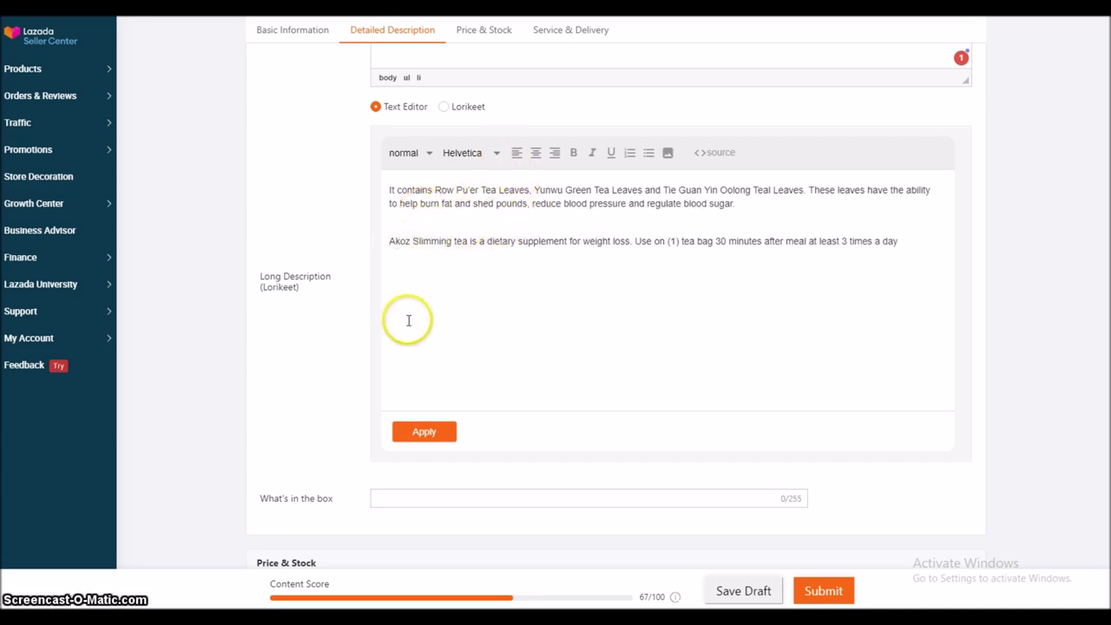
pyautogui.press('BackSpace')
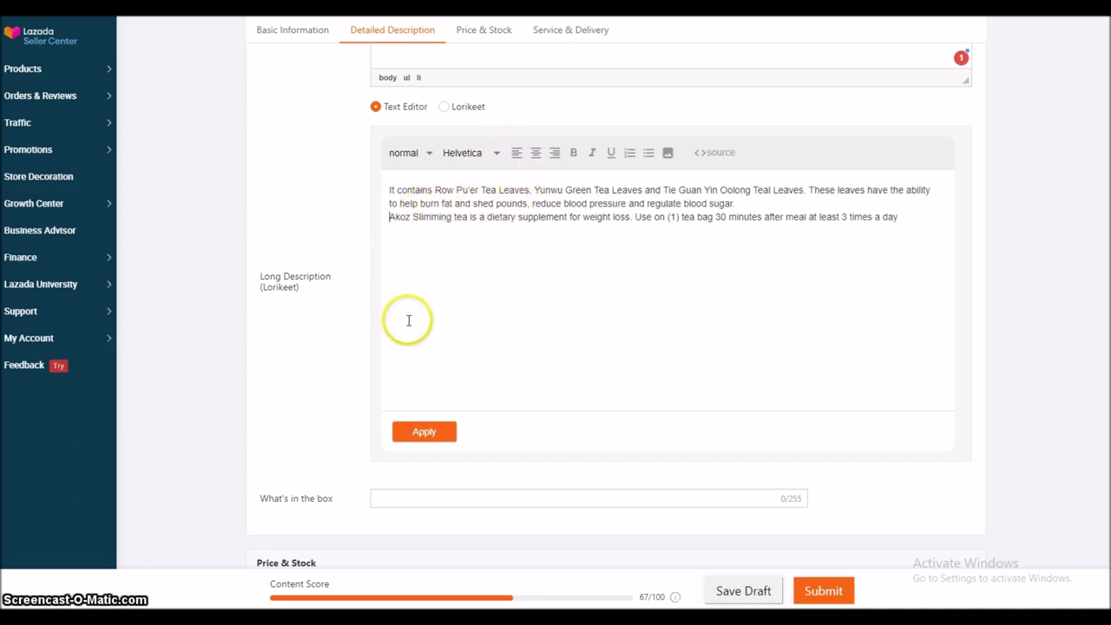
pyautogui.click(738, 204)
pyautogui.press('Return')
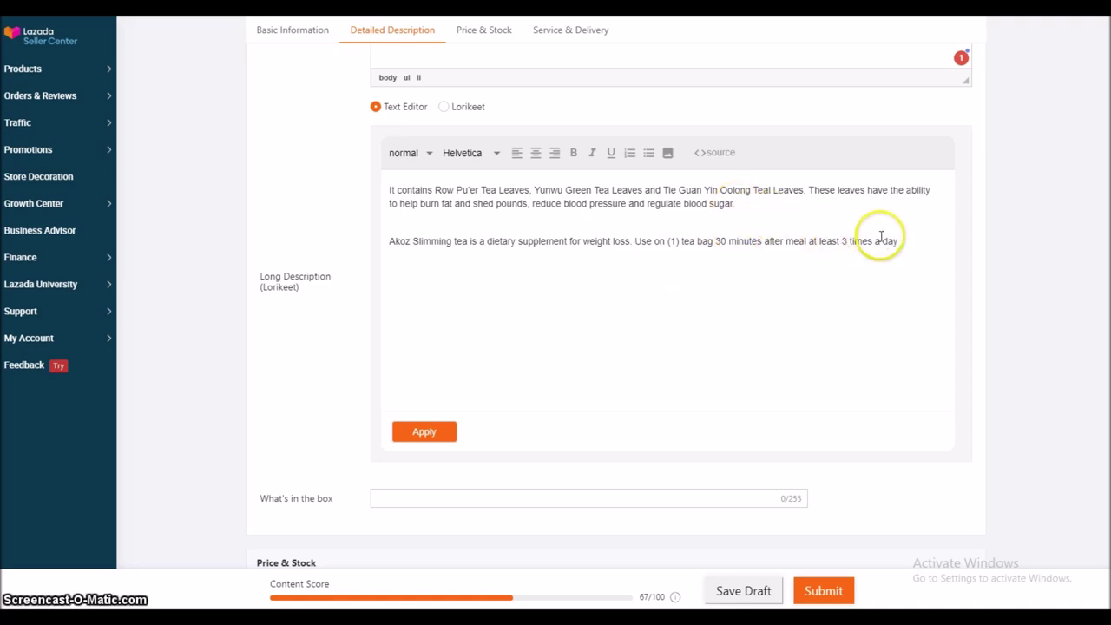
# Insert the image file 1 on a new line below the last Long Description paragraph.
pyautogui.click(898, 241)
pyautogui.press('Return')
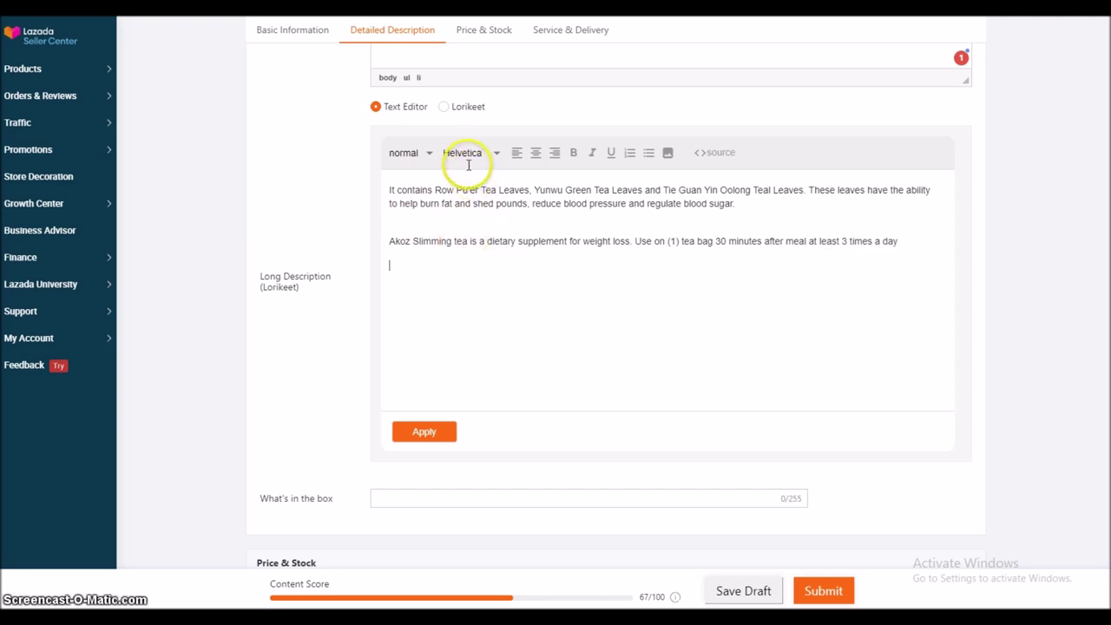
pyautogui.click(668, 154)
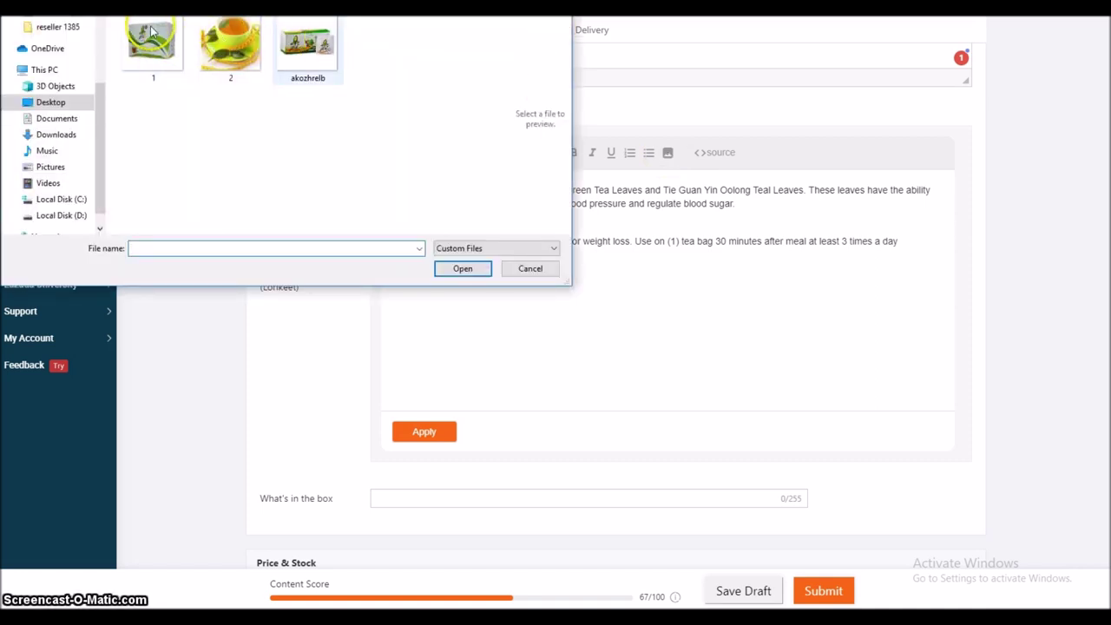
pyautogui.doubleClick(135, 61)
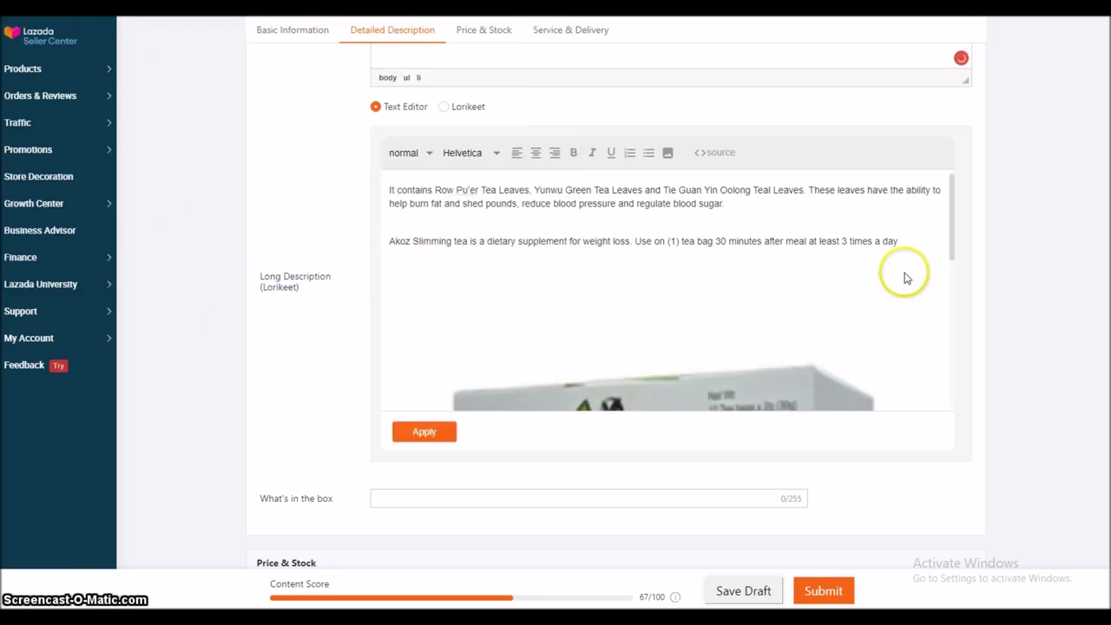
# Look over the inserted picture and apply the Long Description content to the product.
pyautogui.moveTo(953, 254)
pyautogui.mouseDown()
pyautogui.moveTo(951, 349)
pyautogui.moveTo(958, 249)
pyautogui.mouseUp()
pyautogui.hotkey('ctrl', 'a')
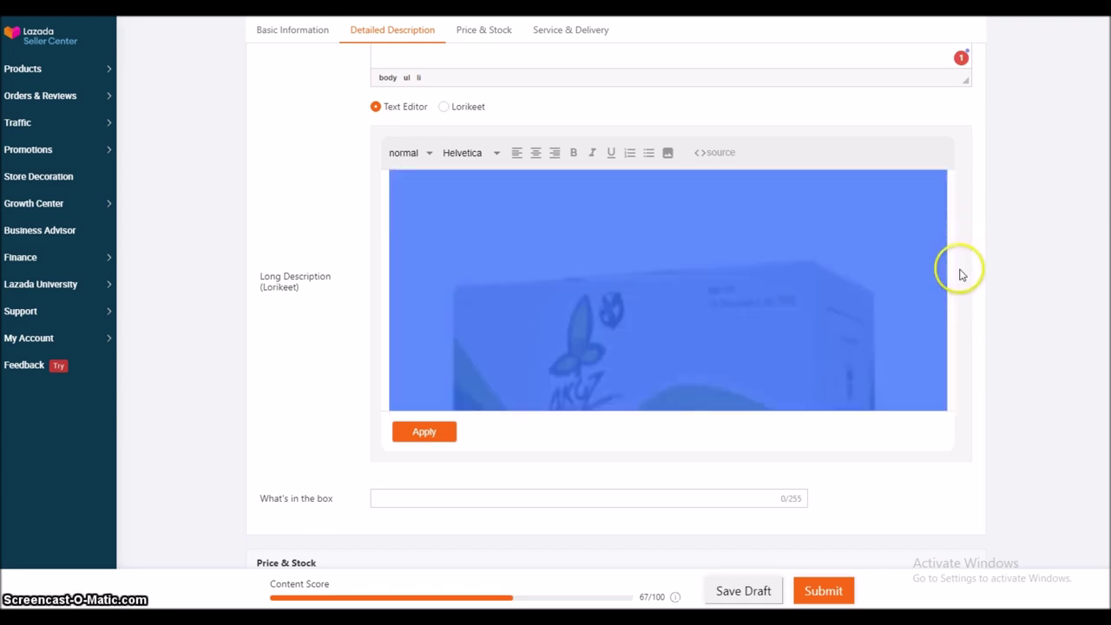
pyautogui.moveTo(950, 255); pyautogui.dragTo(954, 308)
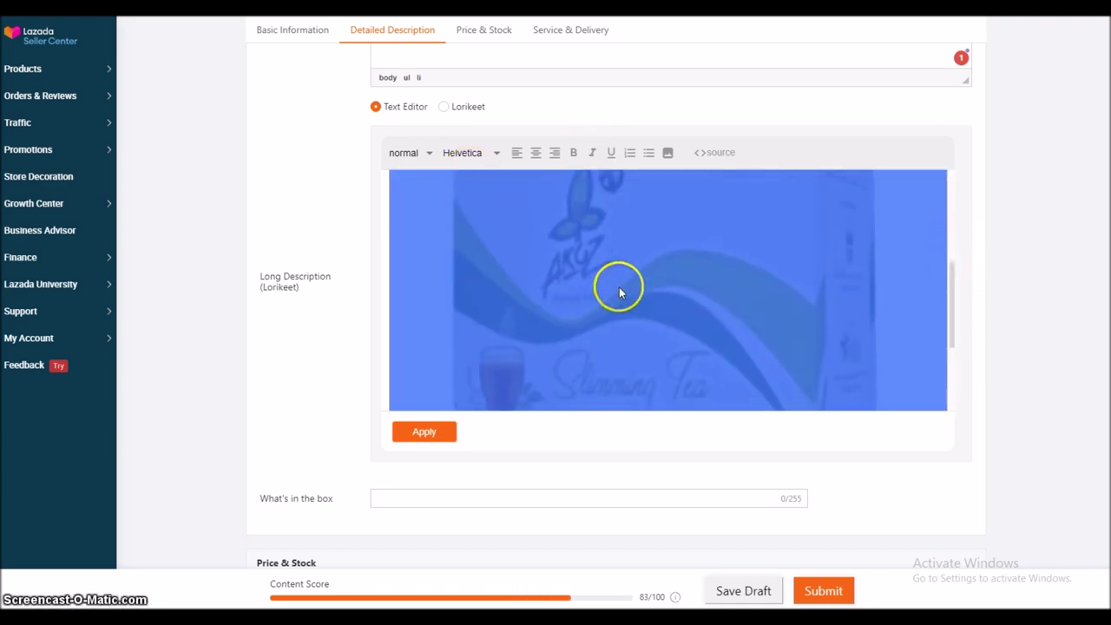
pyautogui.click(744, 251)
pyautogui.scroll(5, 744, 258)
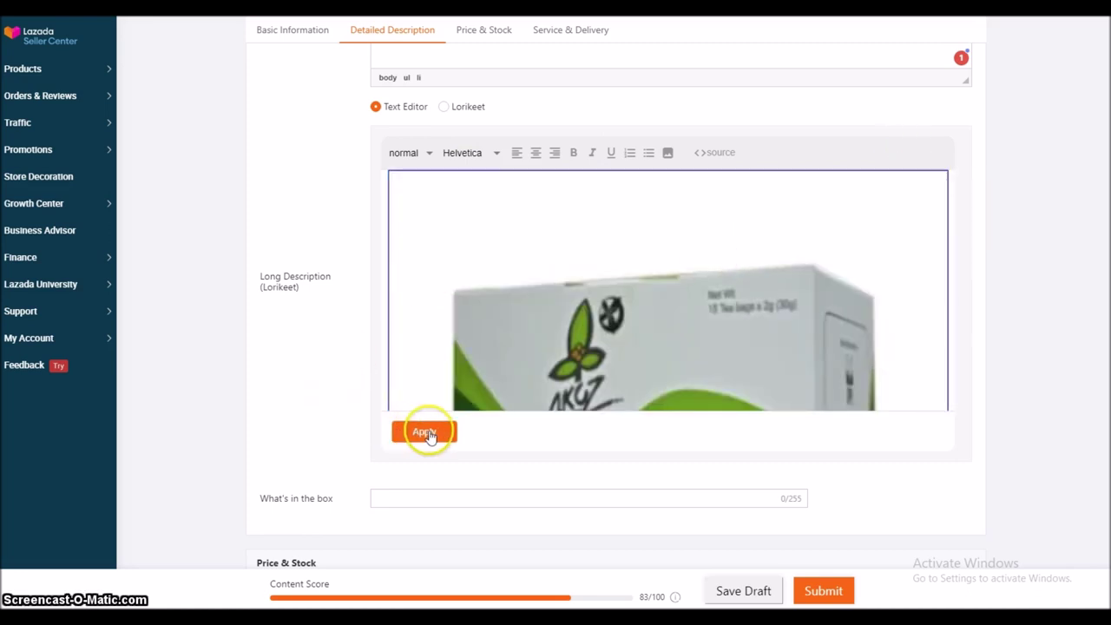
pyautogui.click(426, 433)
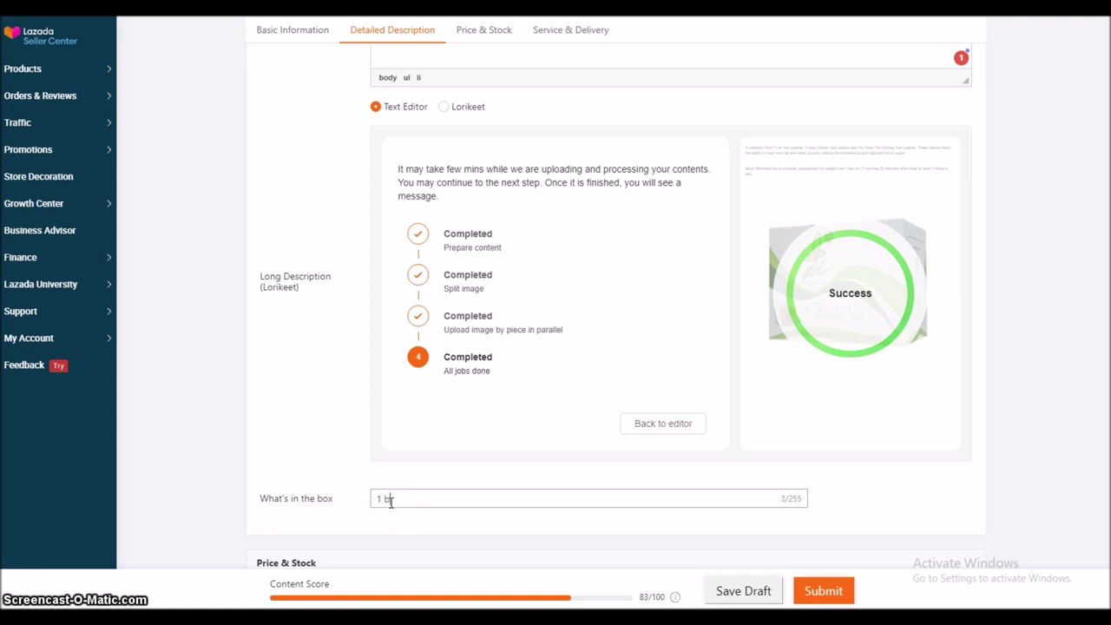
# Enter "1 box" in What's in the box, followed by the copied product name "Akoz Herbal Tea Slimming Tea".
pyautogui.click(1020, 333)
pyautogui.scroll(15, 1020, 332)
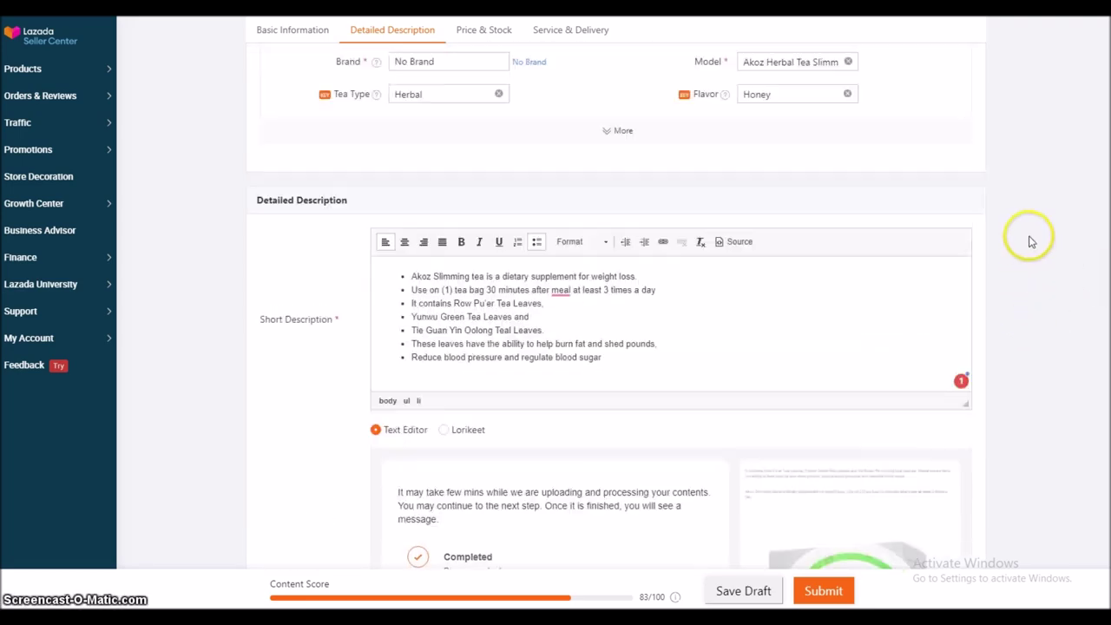
pyautogui.moveTo(504, 157); pyautogui.dragTo(350, 177)
pyautogui.hotkey('ctrl', 'c')
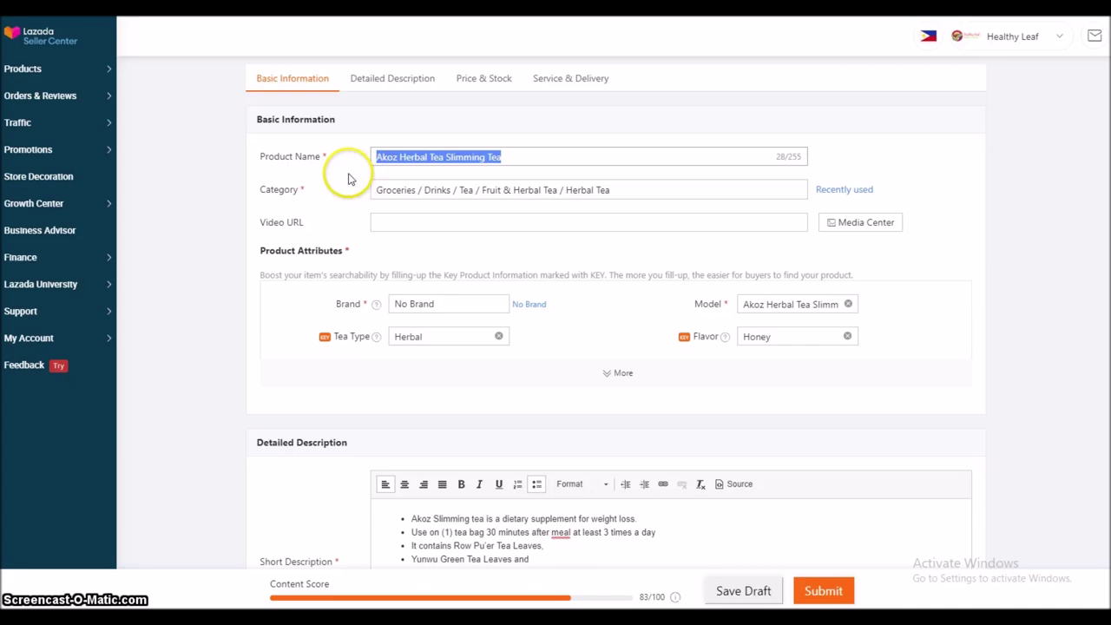
pyautogui.click(1029, 257)
pyautogui.scroll(-10, 1024, 252)
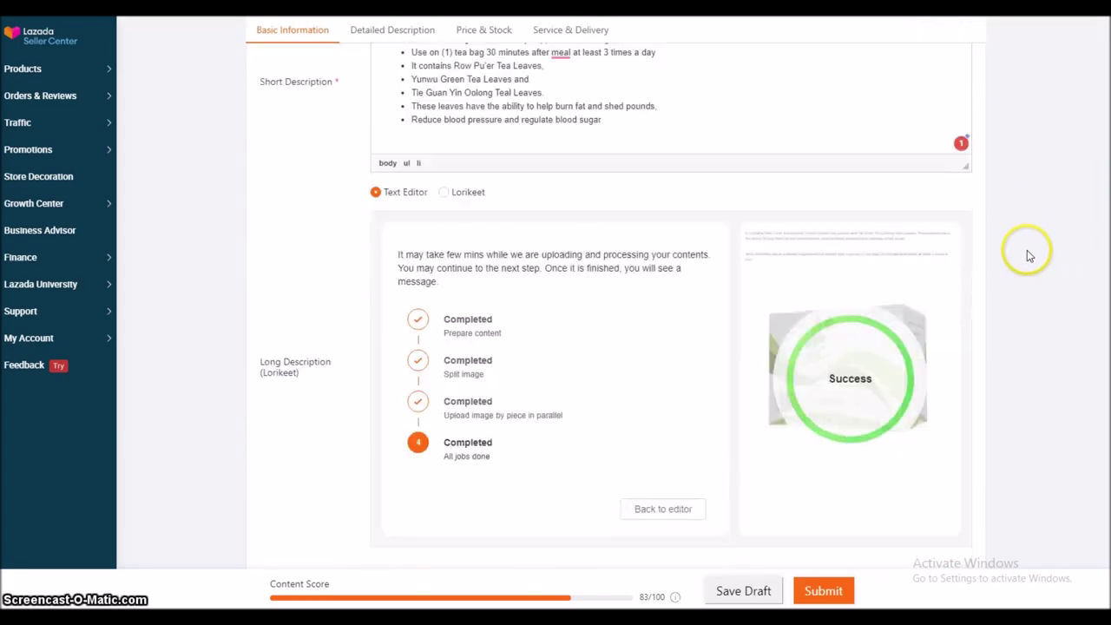
pyautogui.click(419, 391)
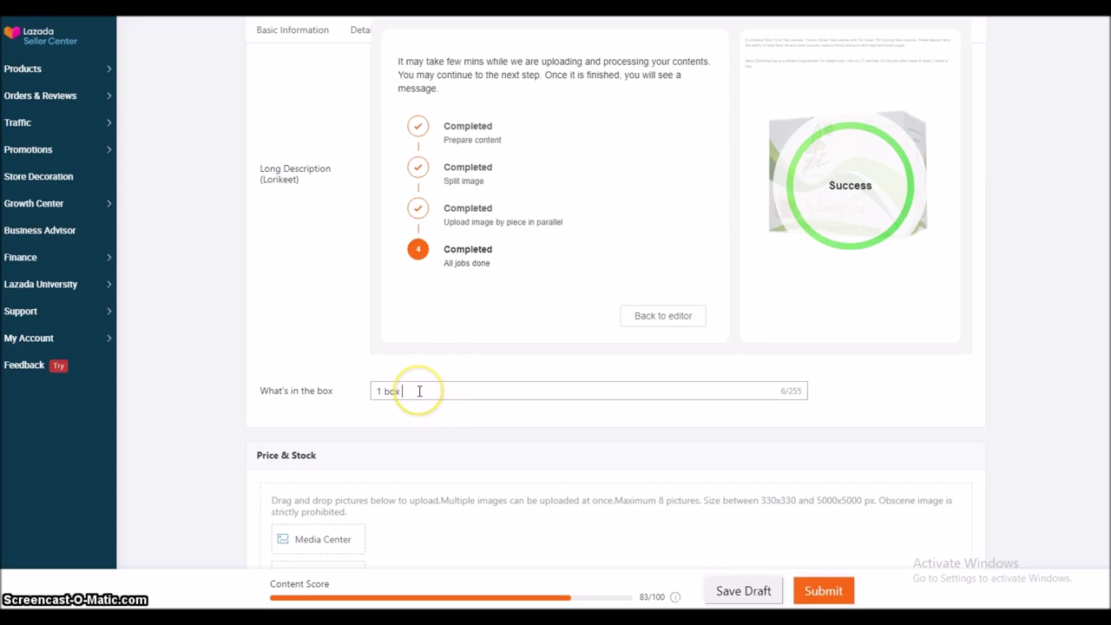
pyautogui.hotkey('ctrl', 'v')
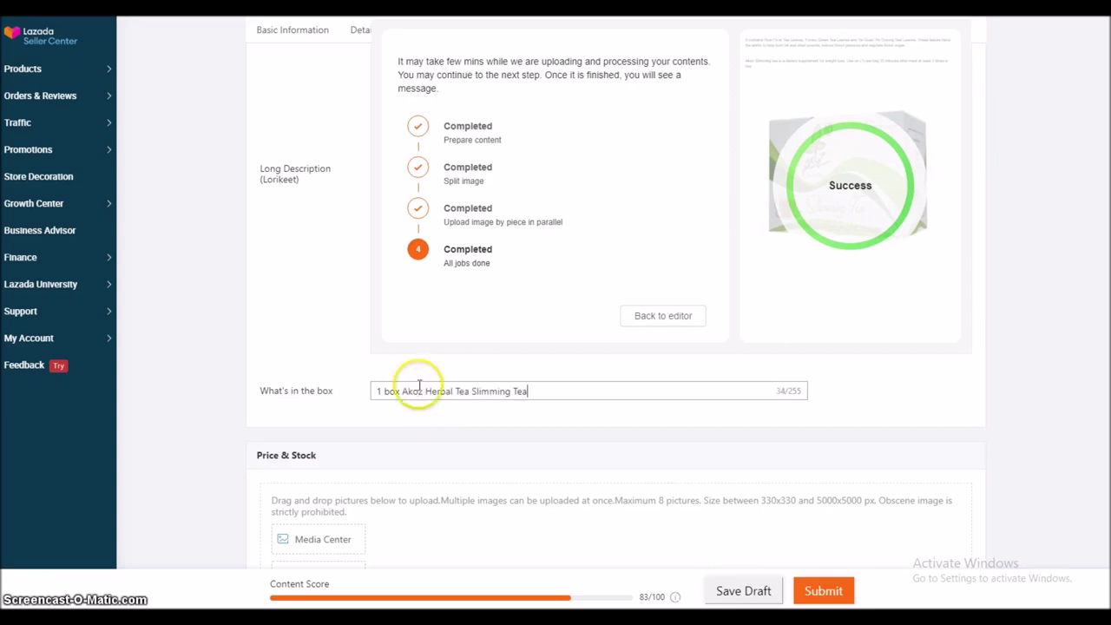
# Append "15 Tea bags 2gms ea." to the What's in the box text.
pyautogui.click(539, 379)
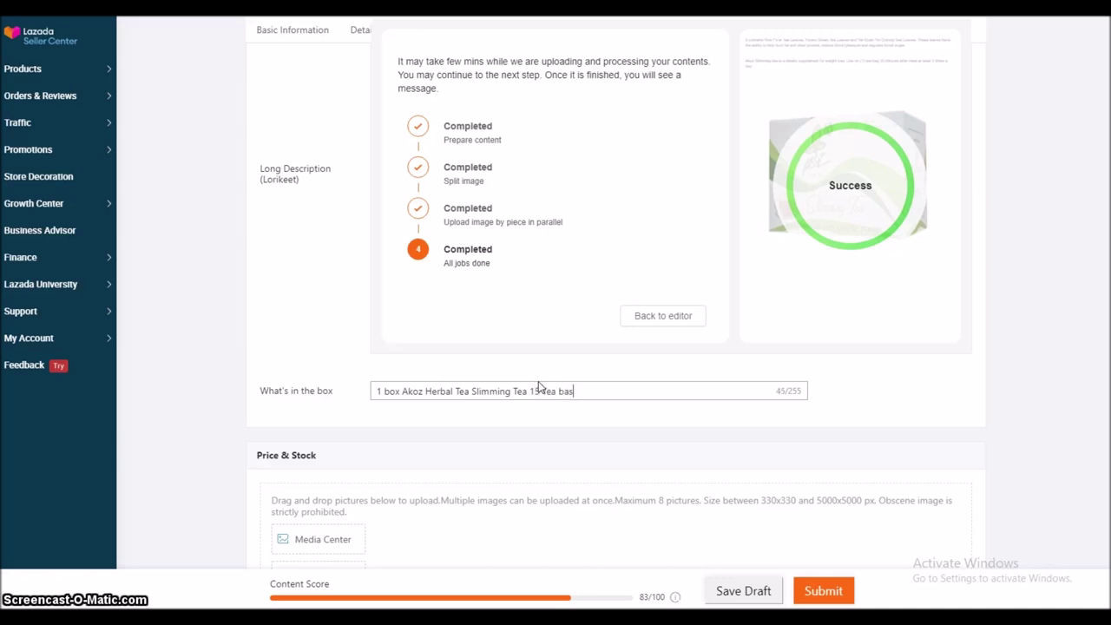
pyautogui.write('s')
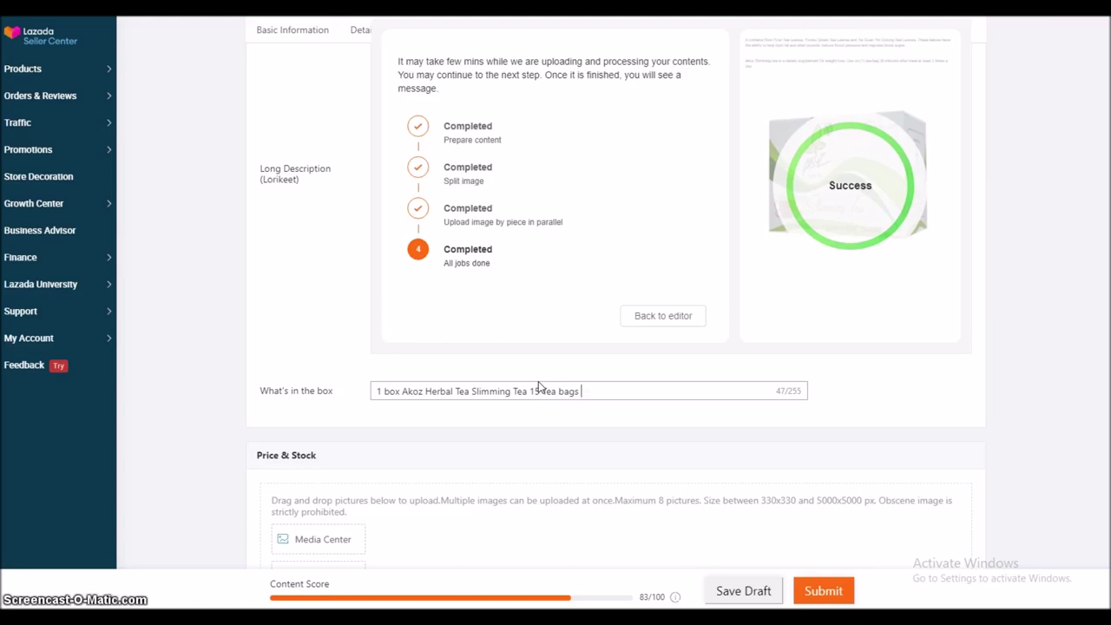
pyautogui.write('2gms')
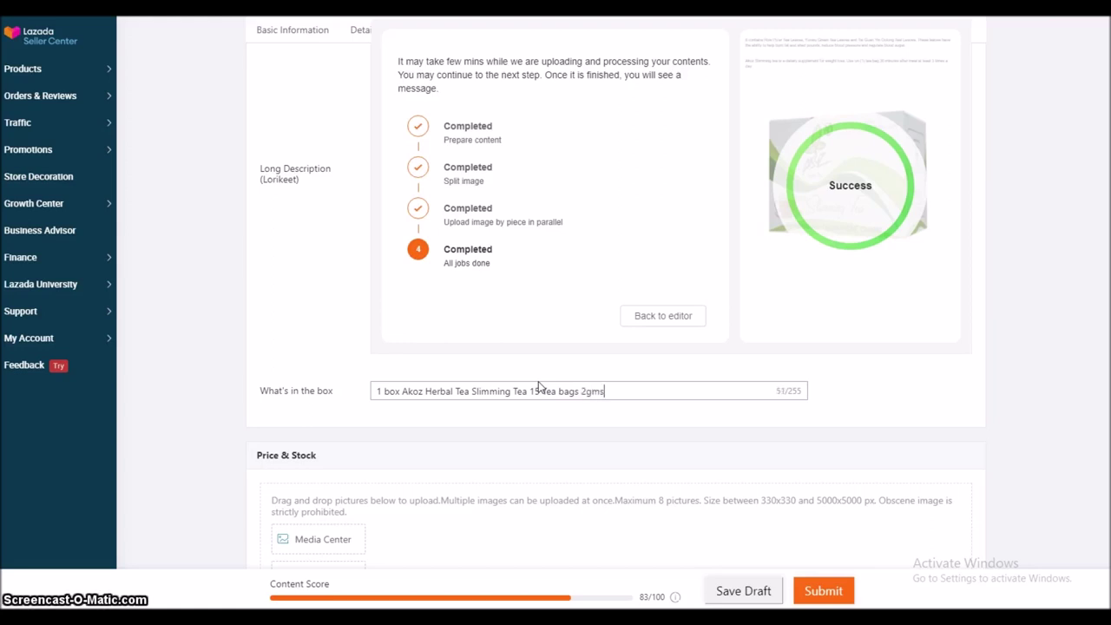
pyautogui.write(' ea.')
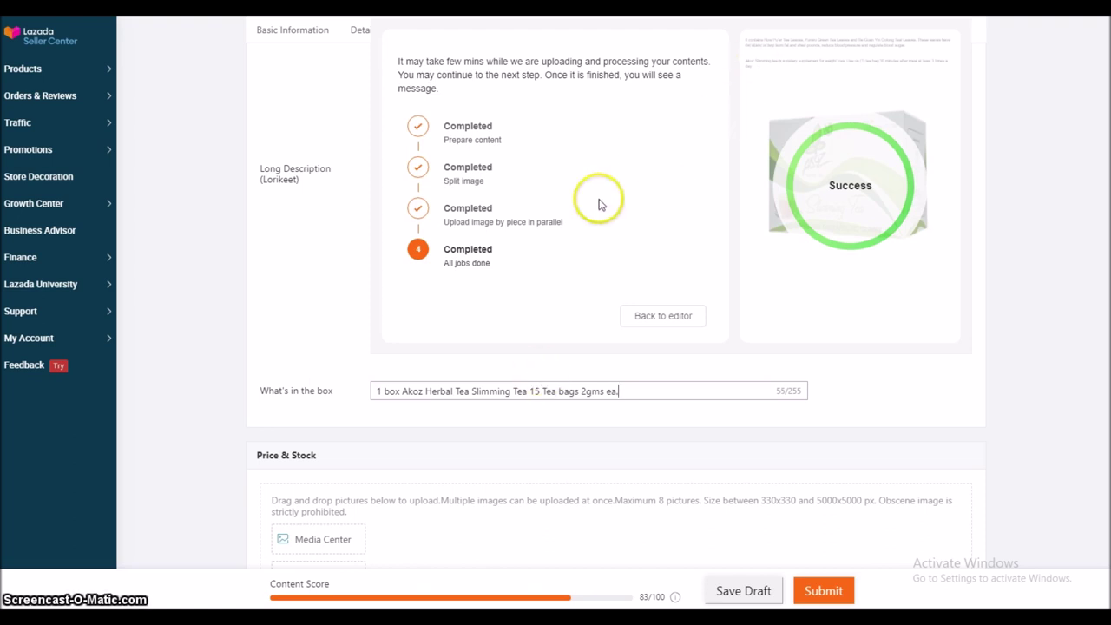
pyautogui.click(1037, 325)
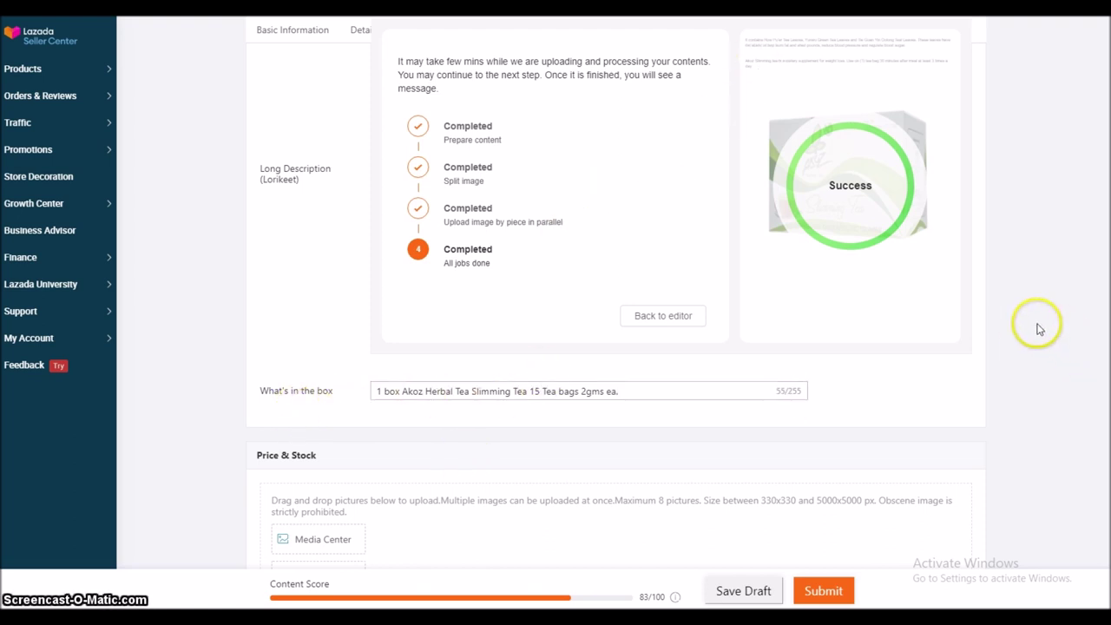
# Upload the image files 1, 2 and akozhrelb as the product pictures under Price & Stock, with 1 as the main image.
pyautogui.scroll(-1, 1077, 321)
pyautogui.scroll(-4, 1077, 321)
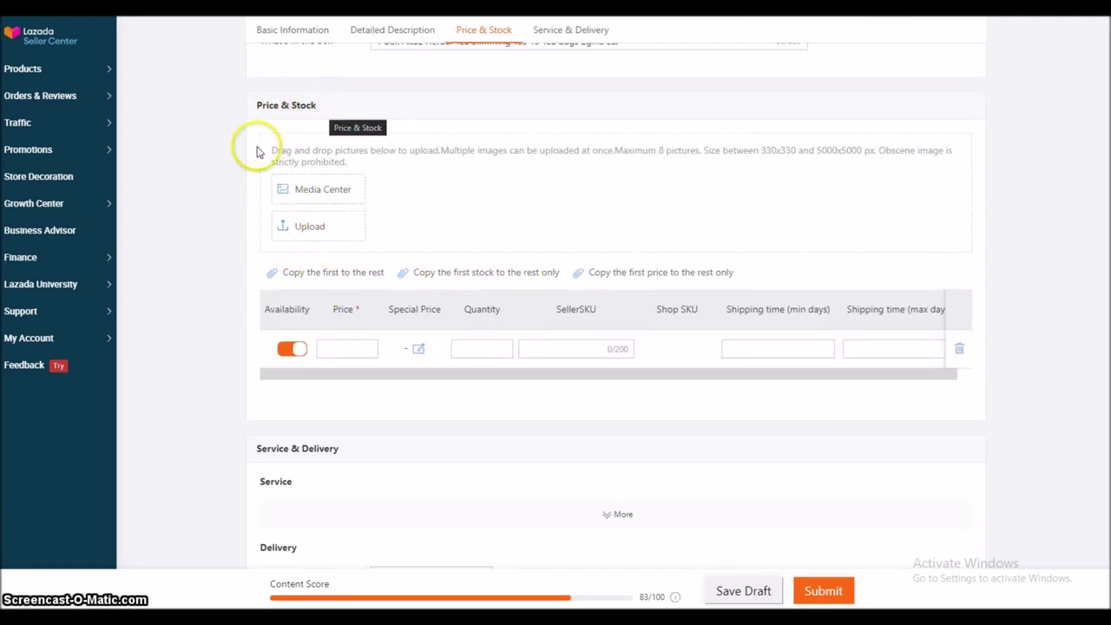
pyautogui.click(314, 229)
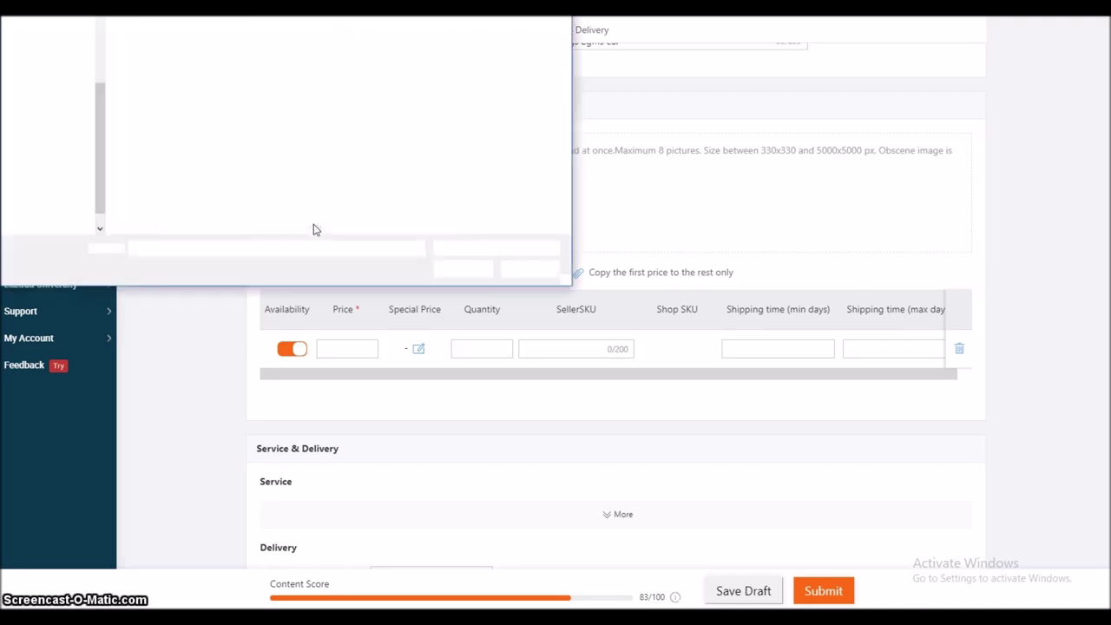
pyautogui.doubleClick(148, 50)
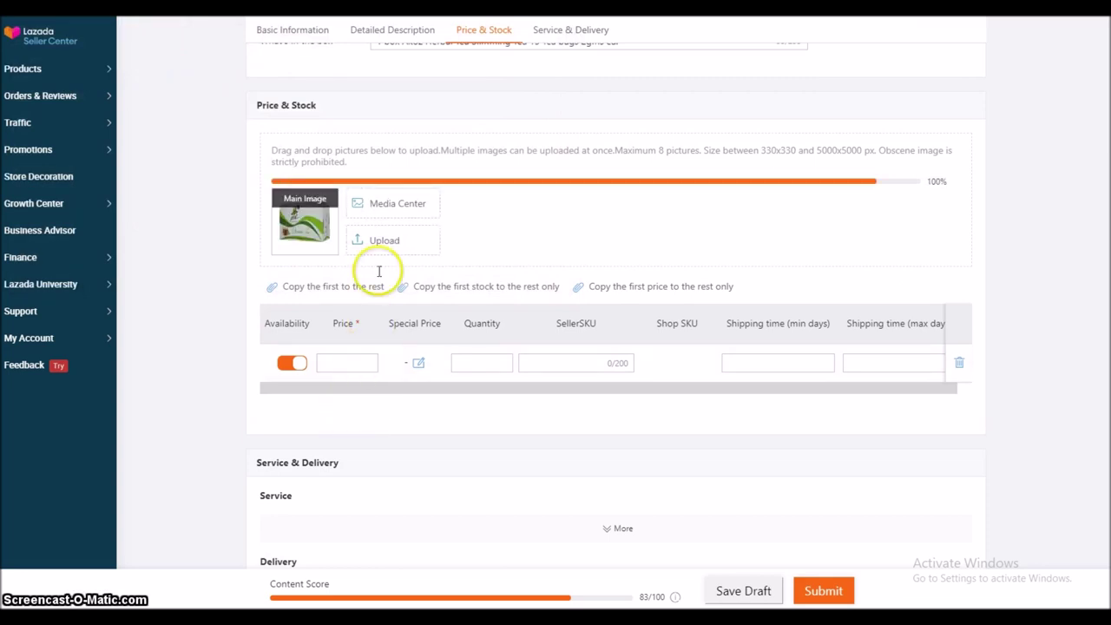
pyautogui.click(391, 243)
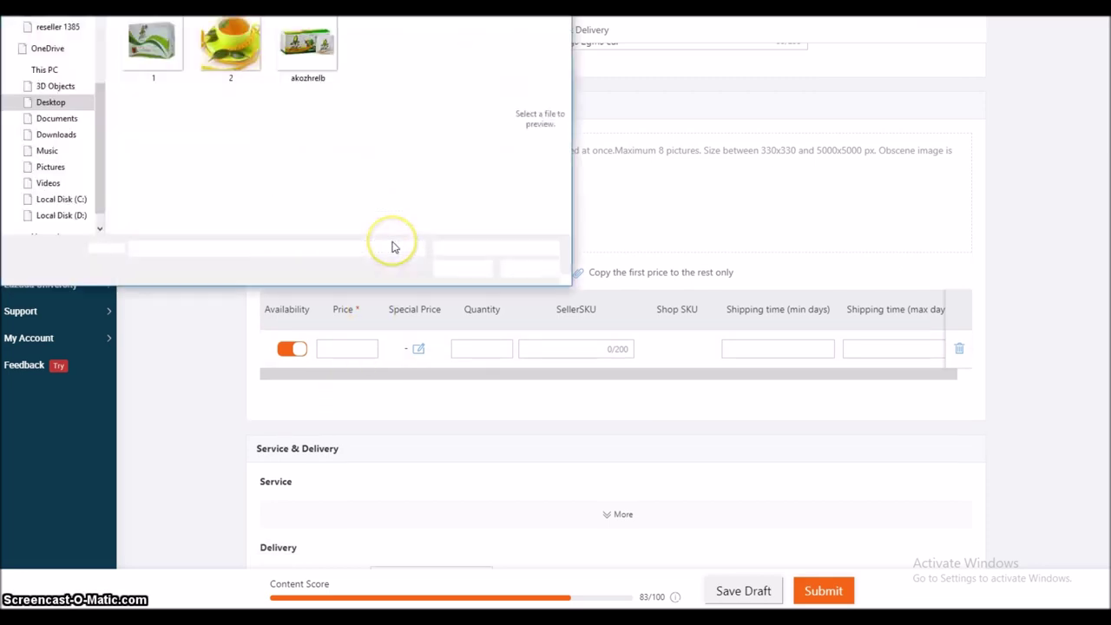
pyautogui.doubleClick(228, 52)
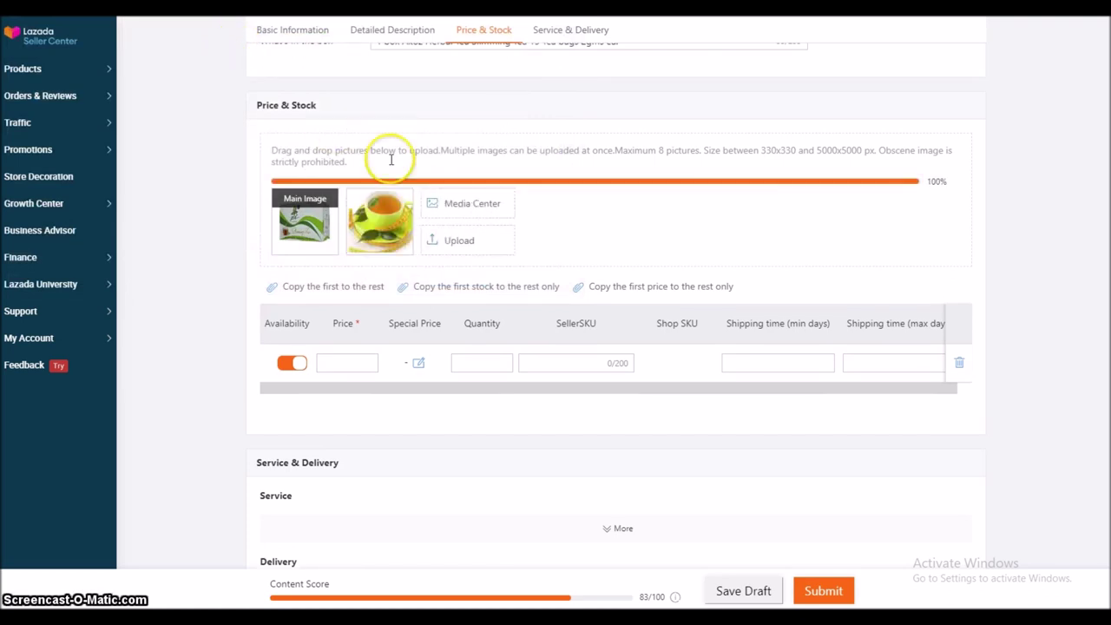
pyautogui.click(452, 238)
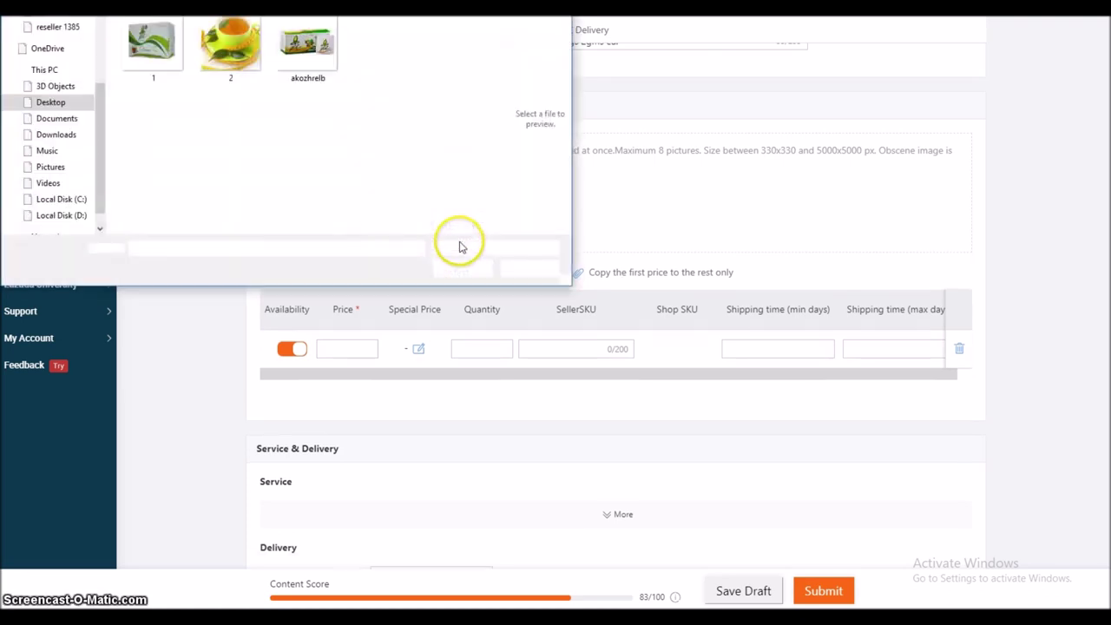
pyautogui.doubleClick(304, 51)
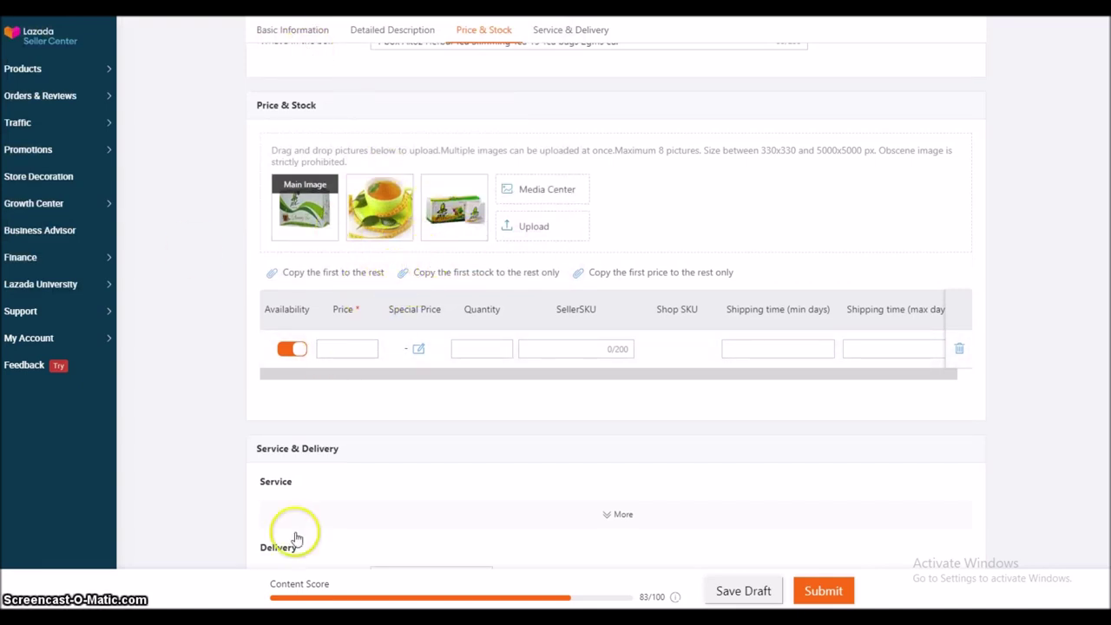
# Set the product's regular price to 299 in the Price & Stock table.
pyautogui.click(331, 346)
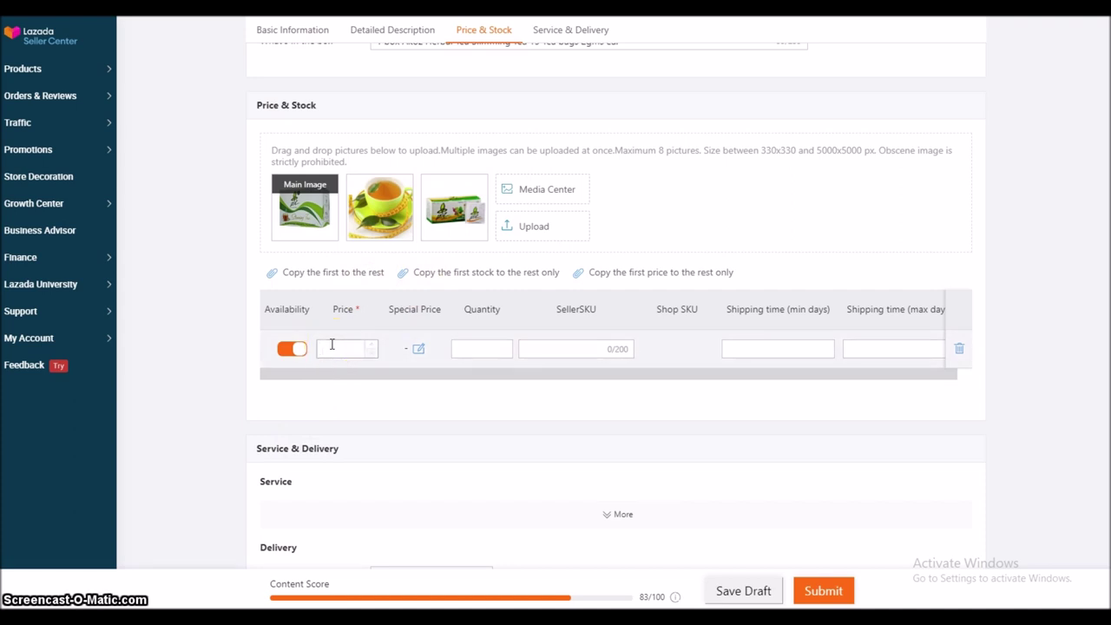
pyautogui.click(332, 352)
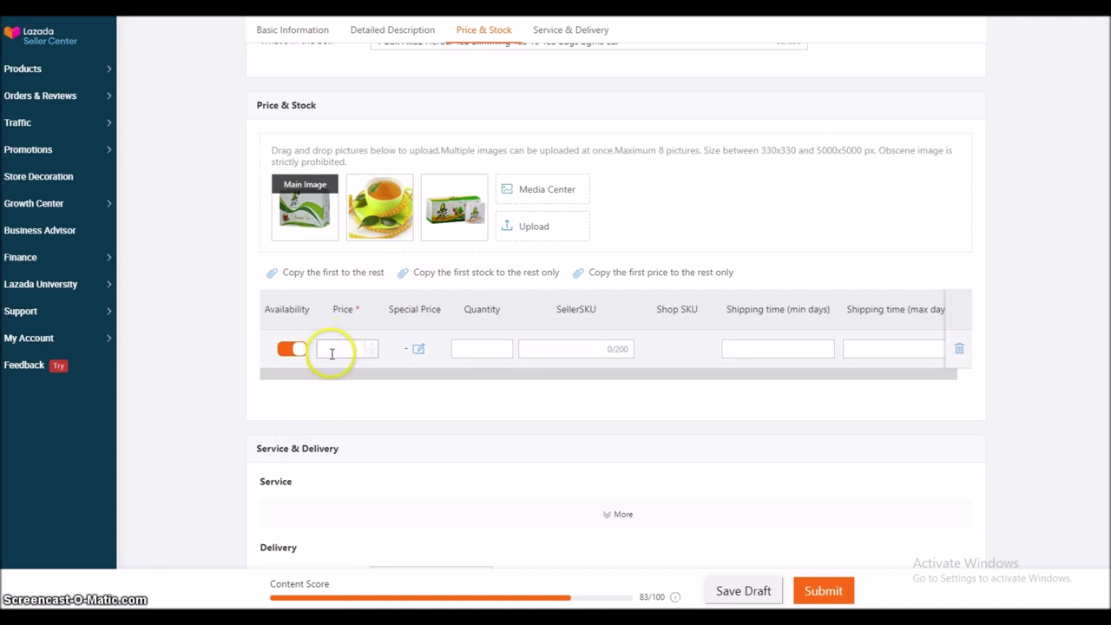
pyautogui.write('299')
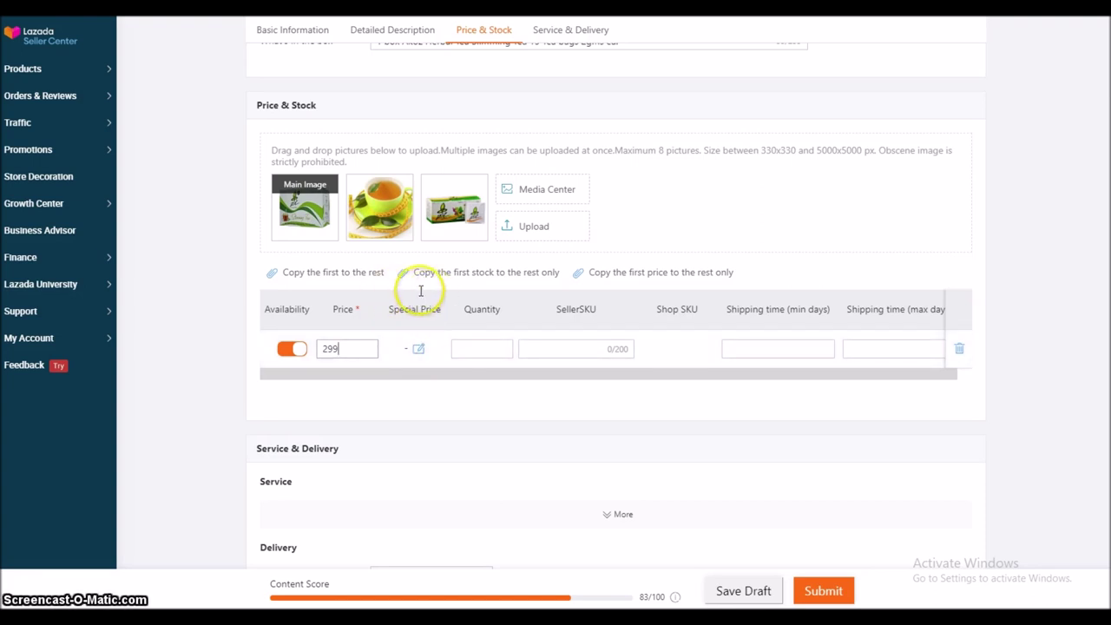
# Set a special price of 270 with a promotion period from 2020-05-25 to 2020-06-25 and confirm it.
pyautogui.click(418, 350)
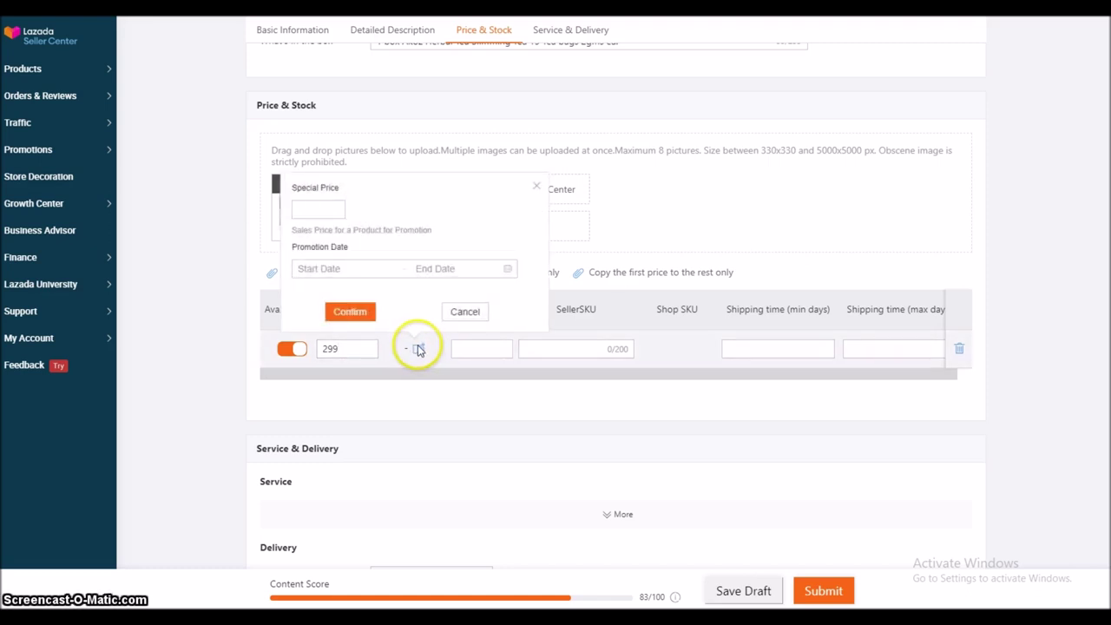
pyautogui.click(304, 209)
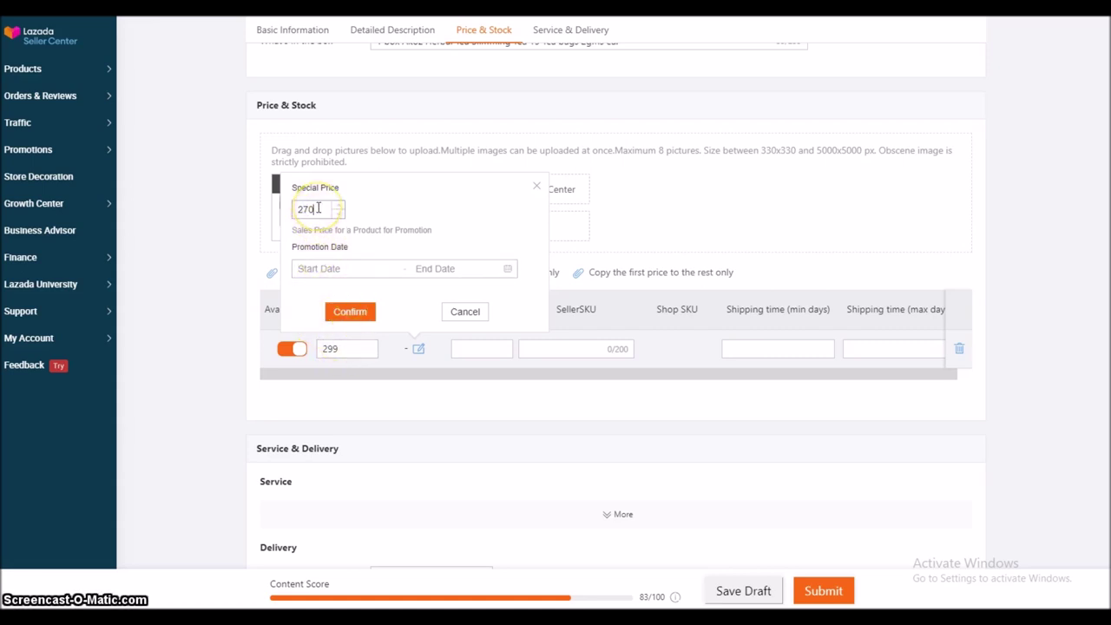
pyautogui.click(304, 268)
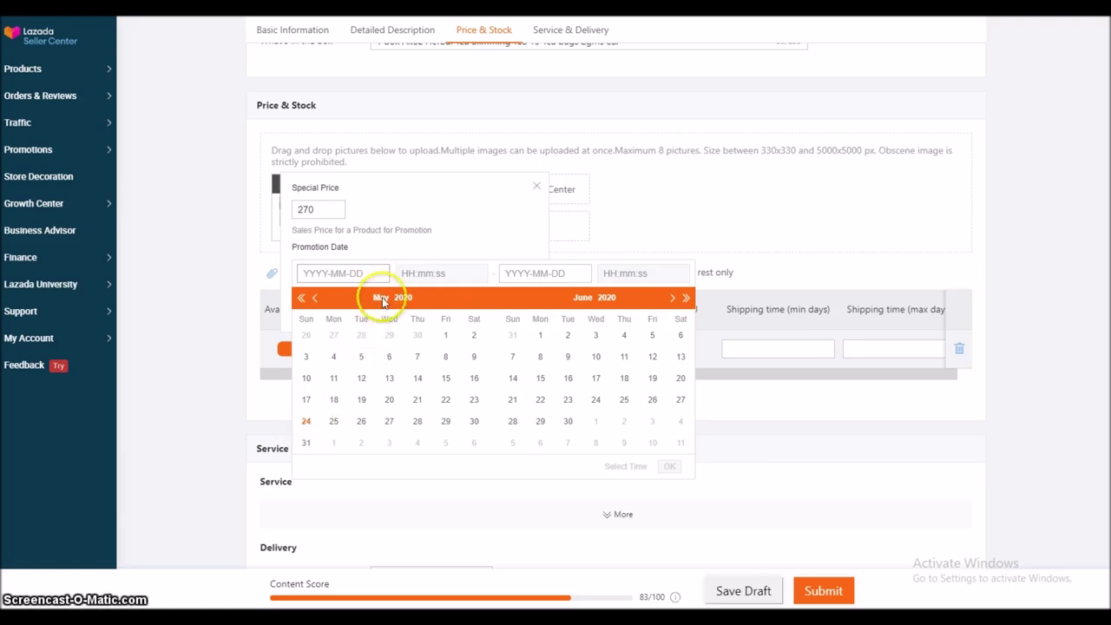
pyautogui.click(334, 422)
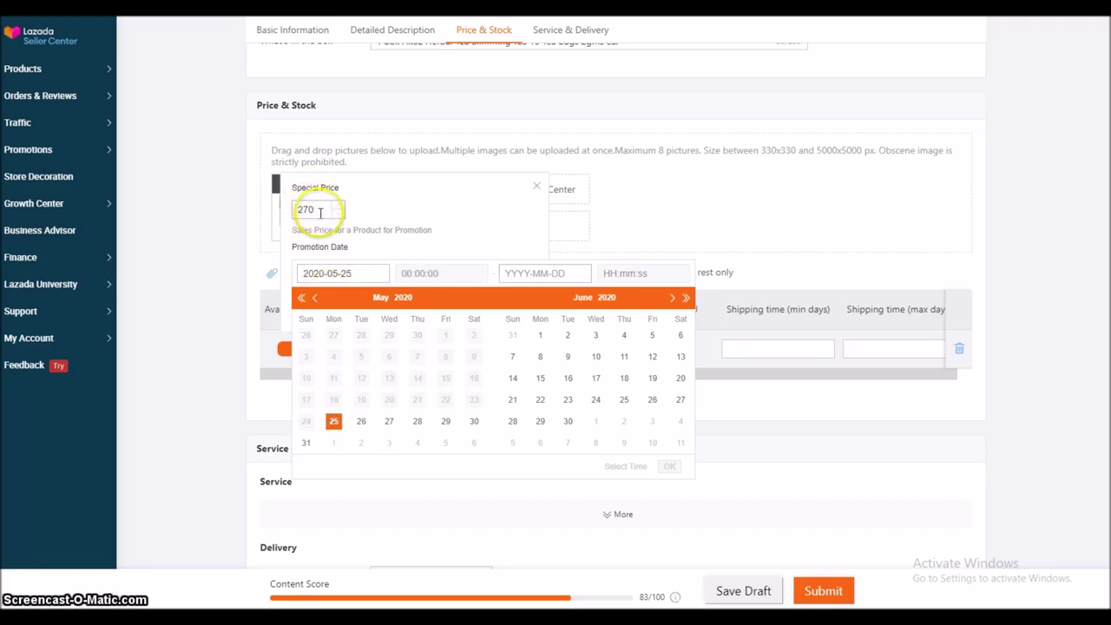
pyautogui.moveTo(285, 210); pyautogui.dragTo(340, 231)
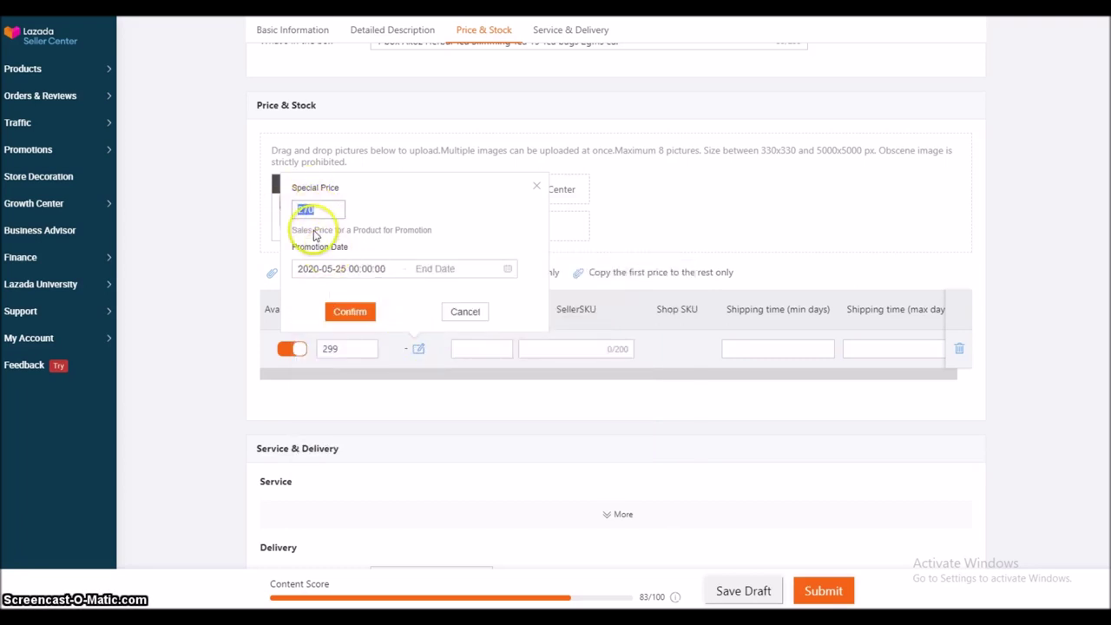
pyautogui.click(429, 270)
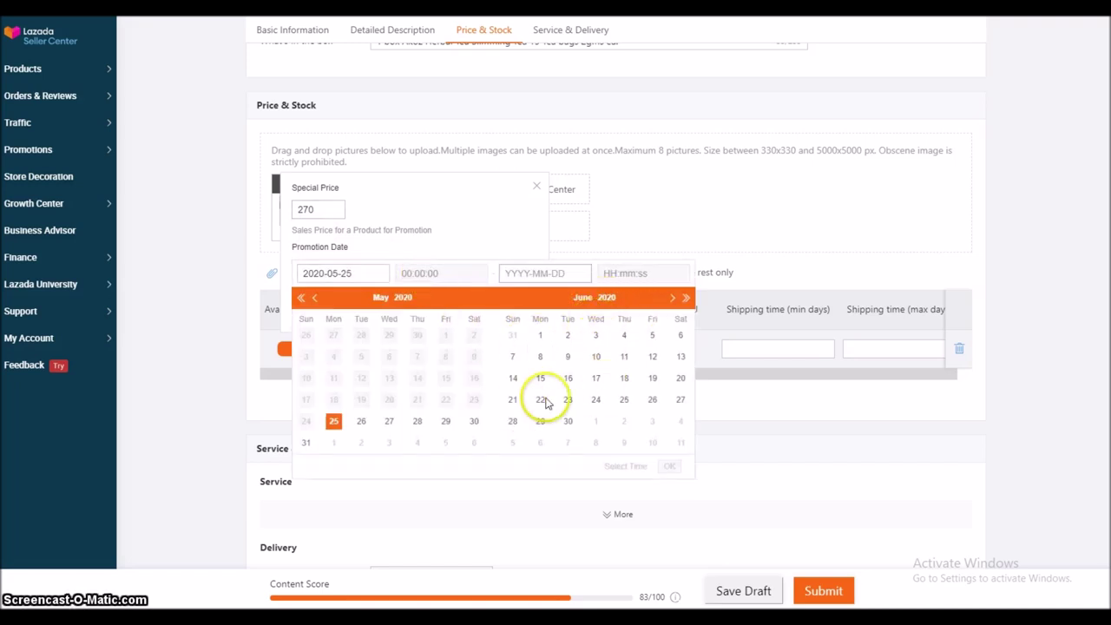
pyautogui.click(624, 402)
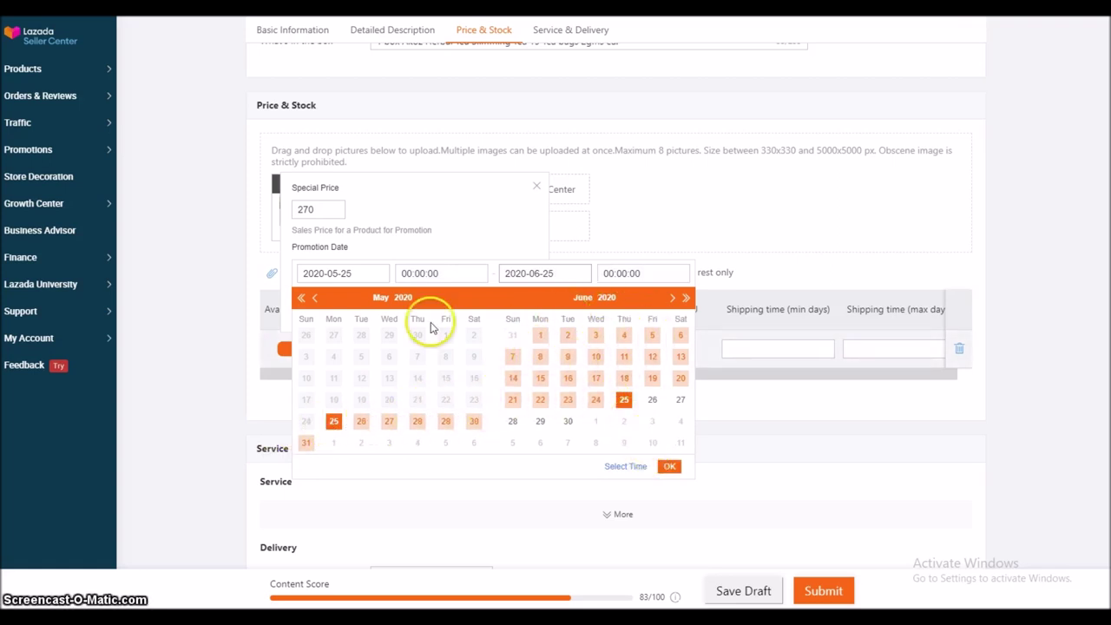
pyautogui.click(669, 467)
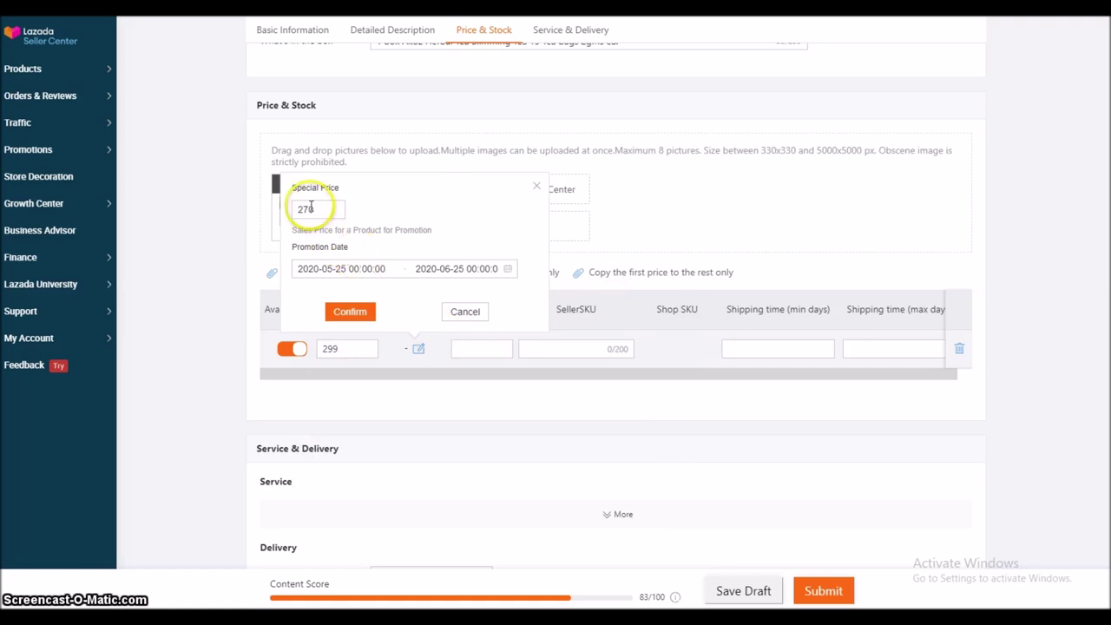
pyautogui.click(350, 316)
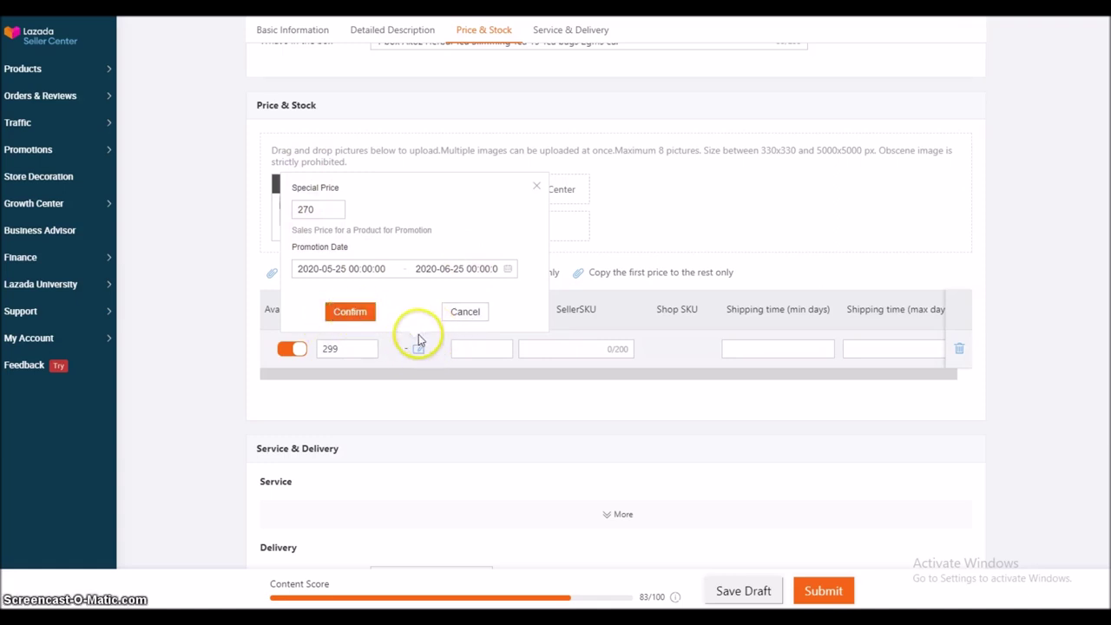
pyautogui.click(348, 314)
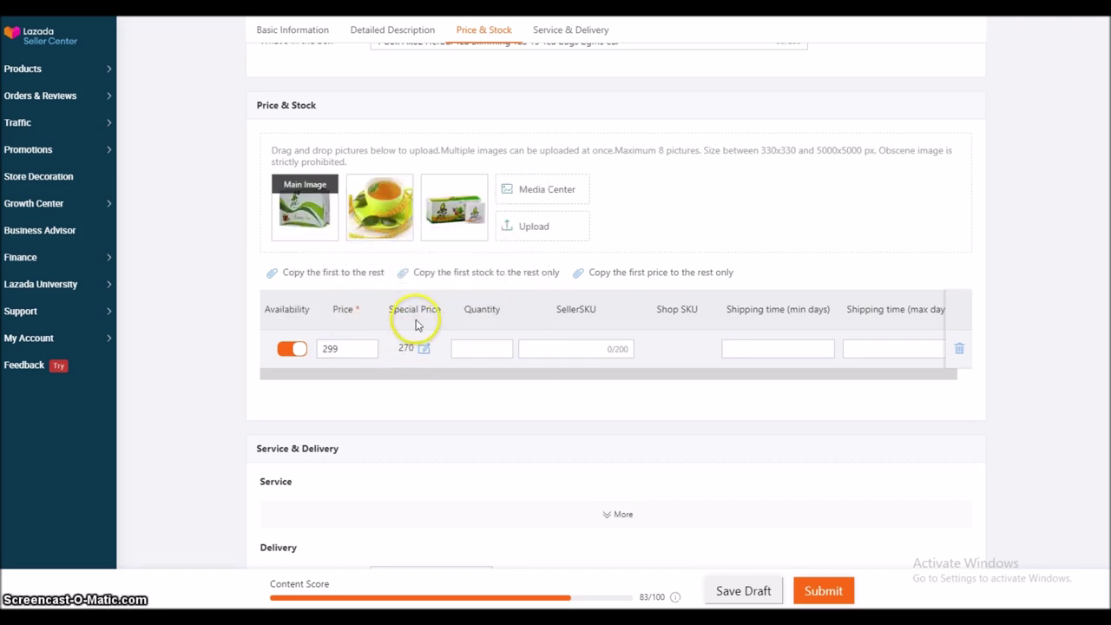
pyautogui.click(406, 360)
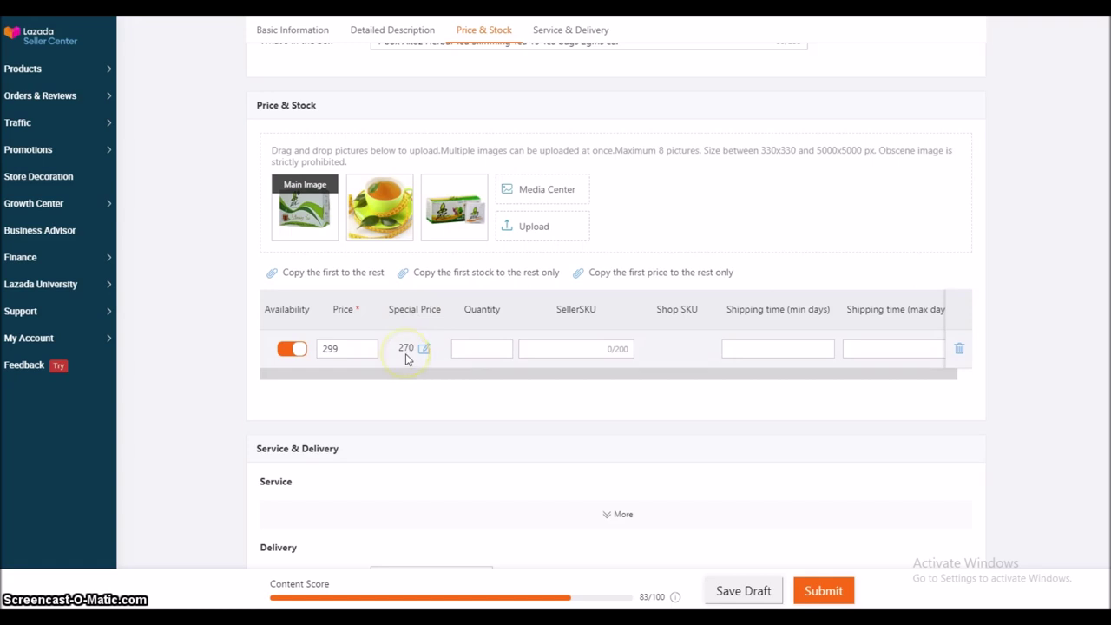
pyautogui.click(406, 359)
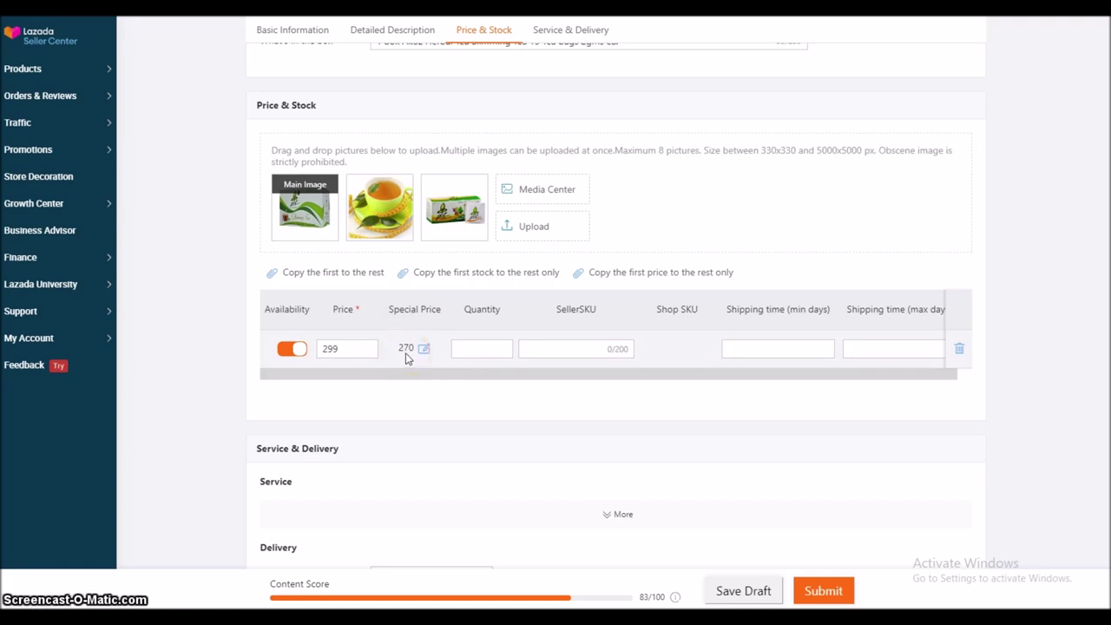
pyautogui.doubleClick(323, 348)
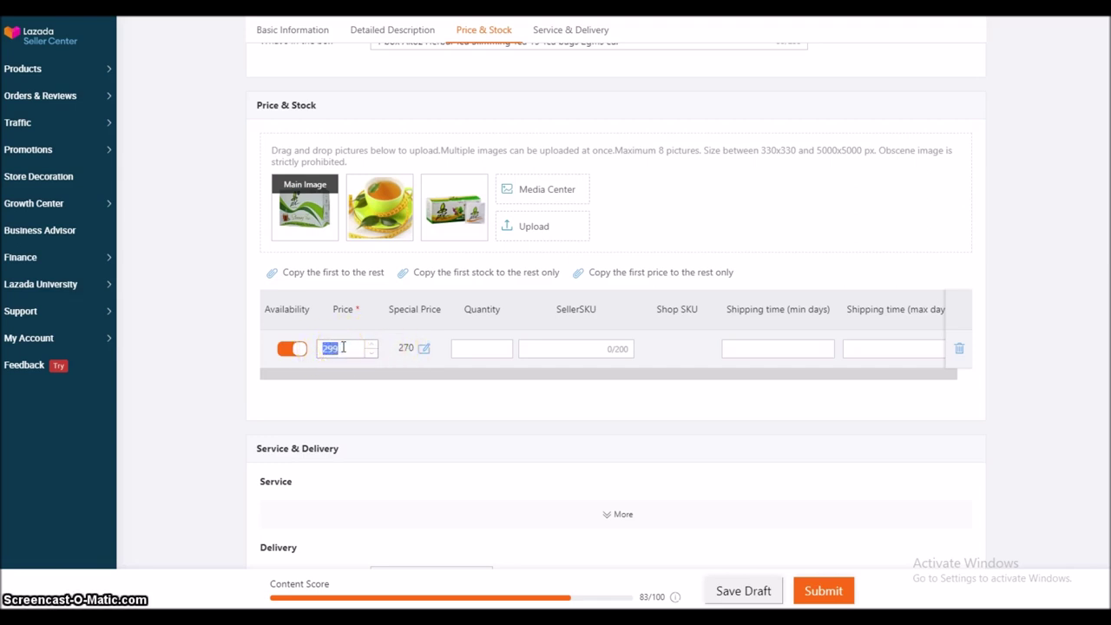
# Set the stock quantity to 10 and enter "AkozSlimTea" as the SellerSKU.
pyautogui.click(458, 350)
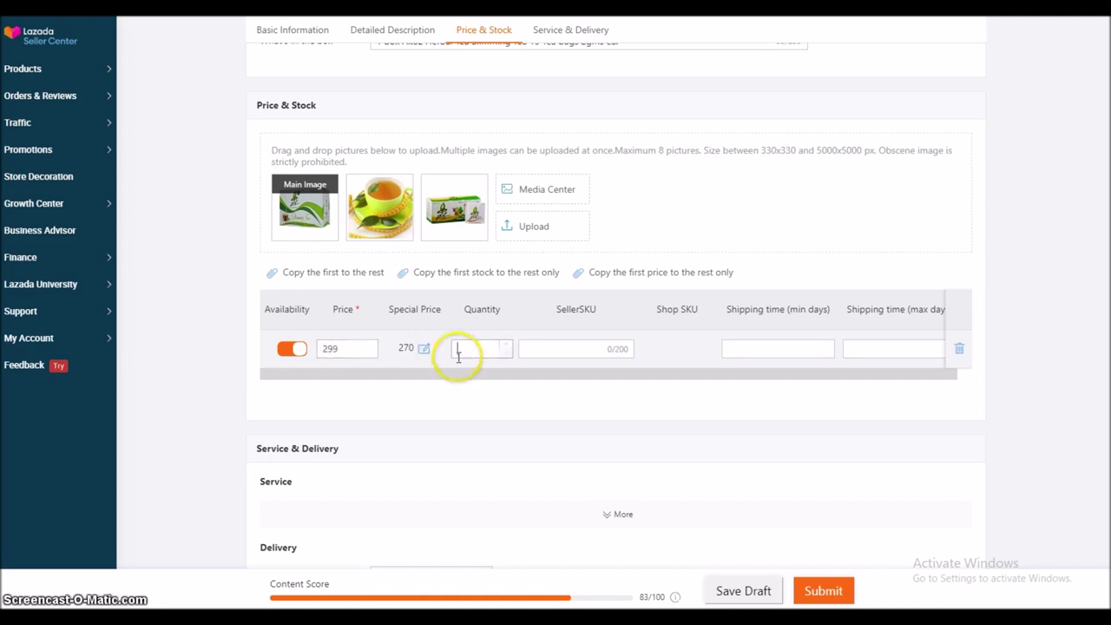
pyautogui.click(469, 356)
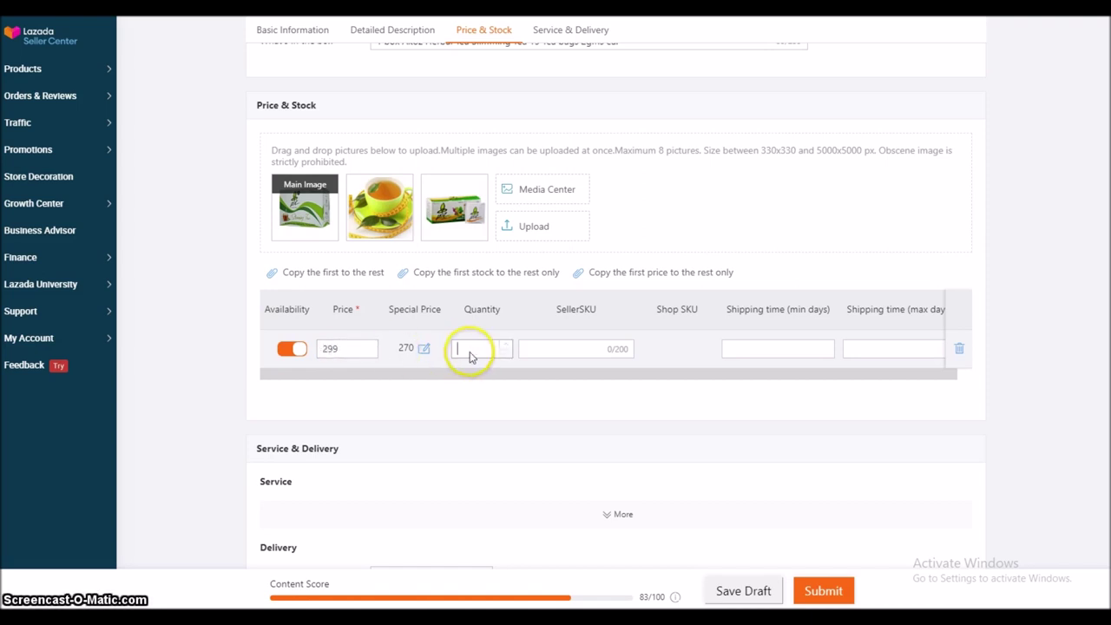
pyautogui.write('10')
pyautogui.click(531, 346)
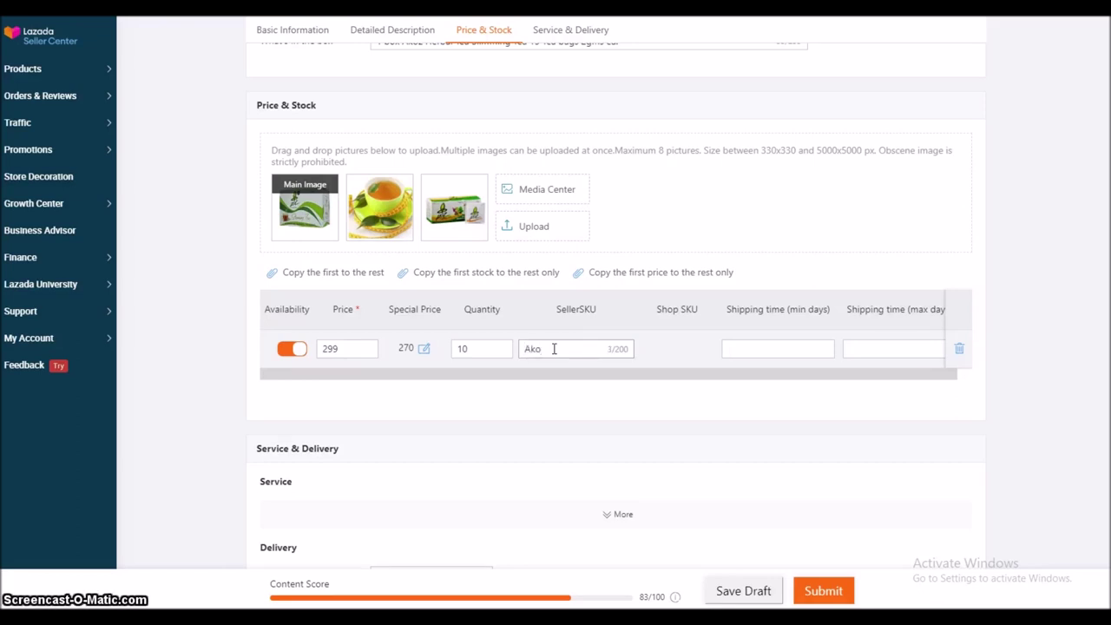
pyautogui.write('z')
pyautogui.press('BackSpace')
pyautogui.press('BackSpace')
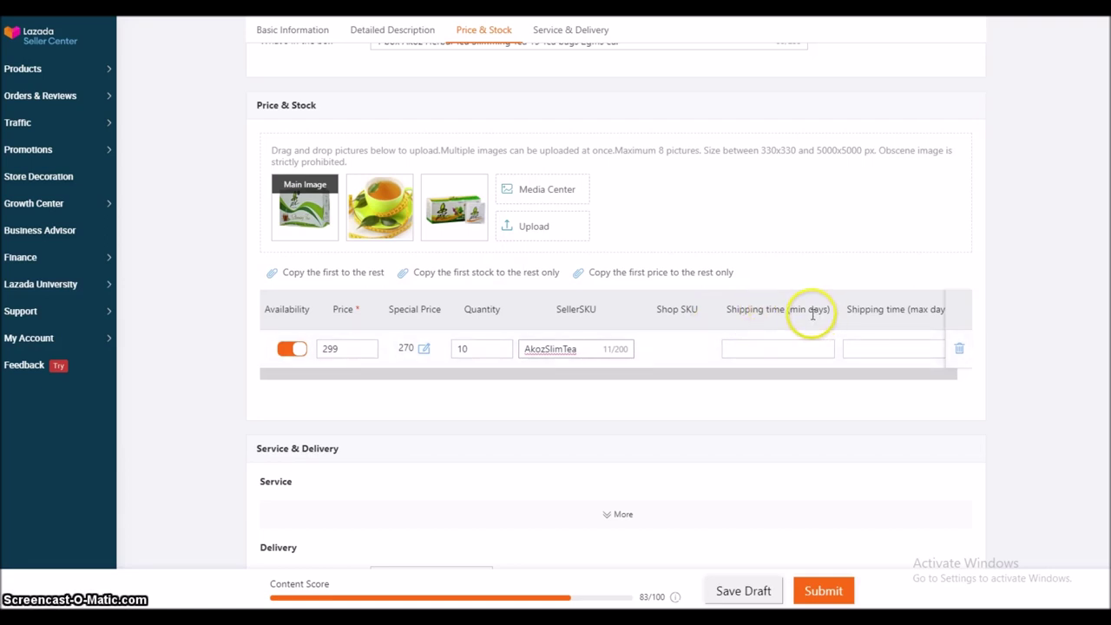
# Set the shipping time to a minimum of 2 days and a maximum of 5 days.
pyautogui.click(731, 348)
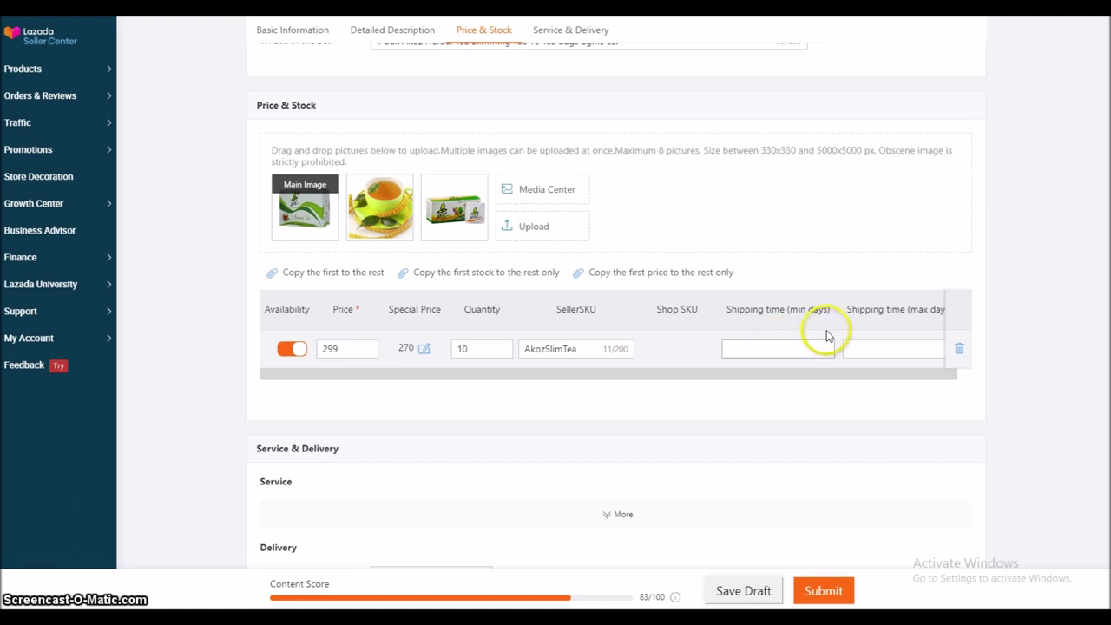
pyautogui.write('2')
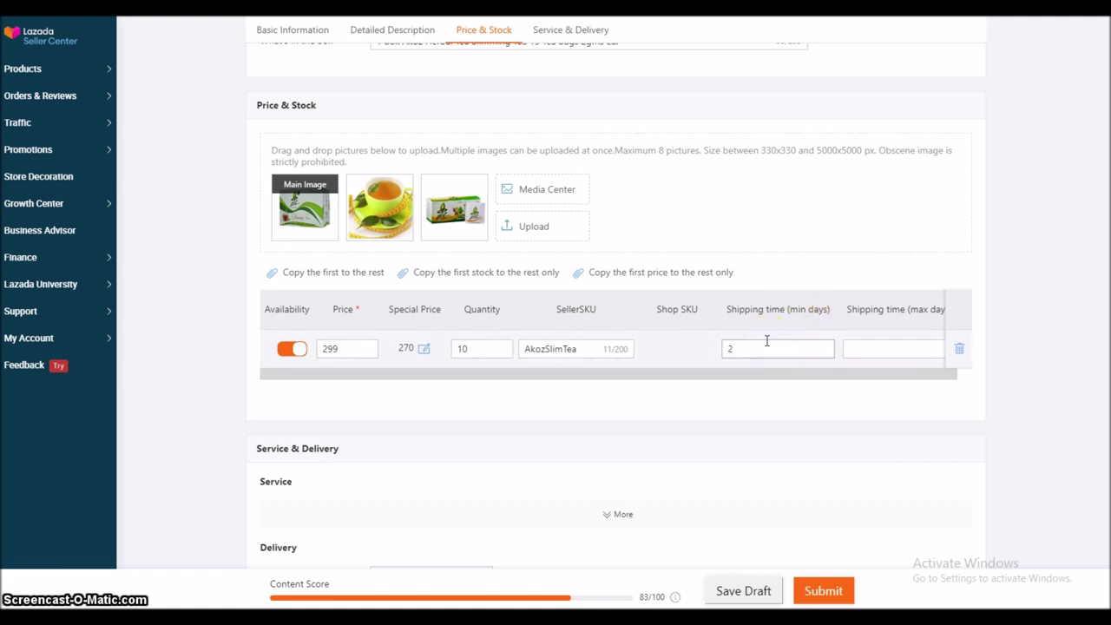
pyautogui.click(734, 352)
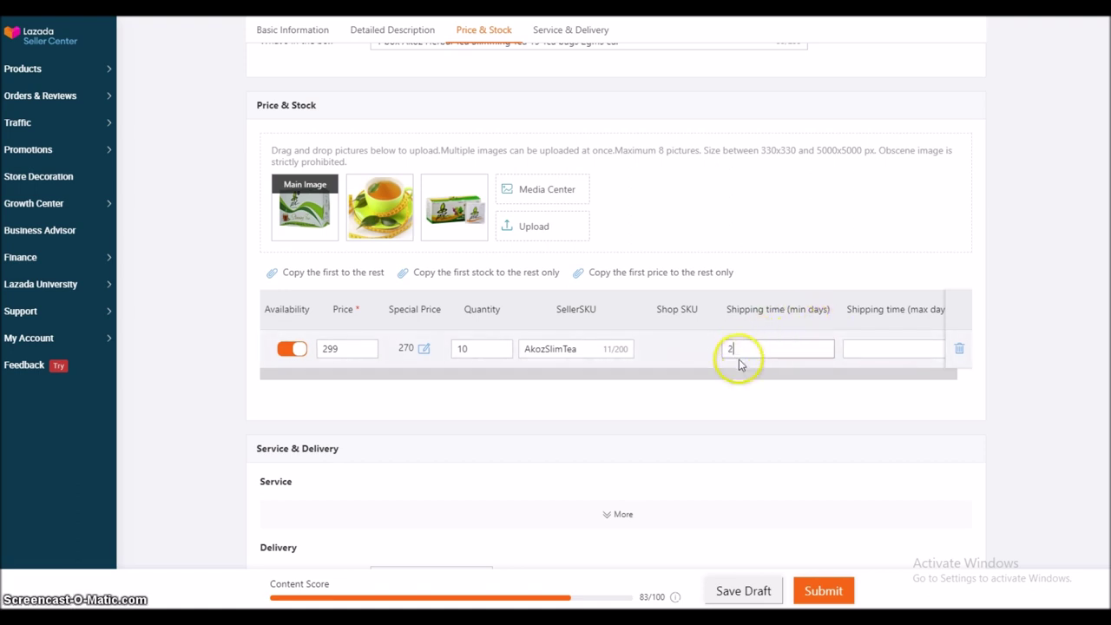
pyautogui.click(737, 336)
pyautogui.click(735, 350)
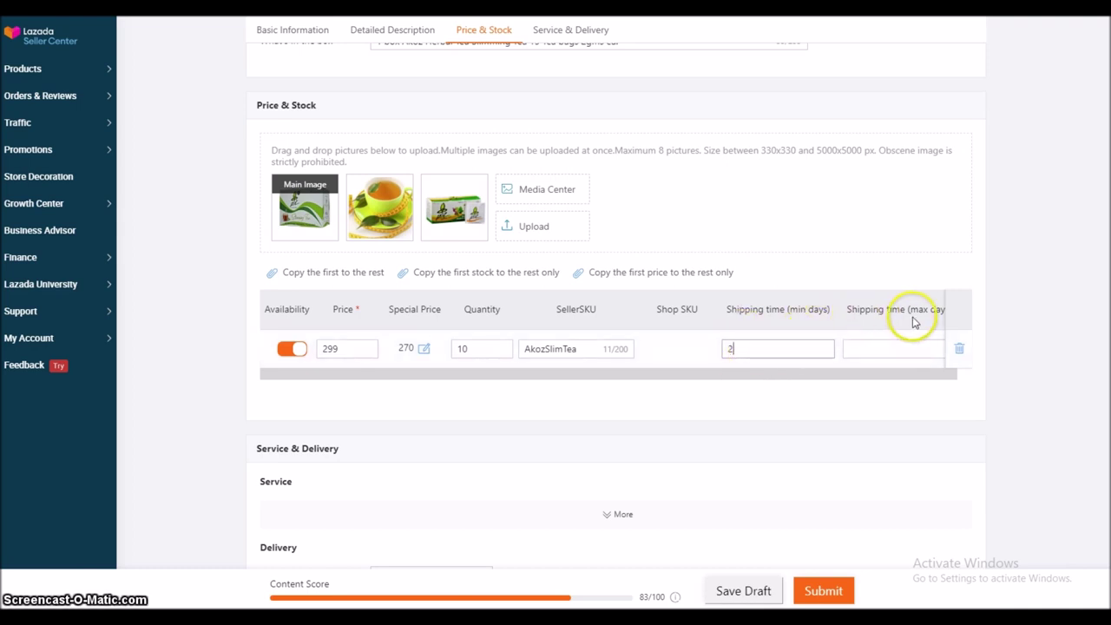
pyautogui.click(850, 351)
pyautogui.write('1')
pyautogui.write('5')
pyautogui.click(894, 351)
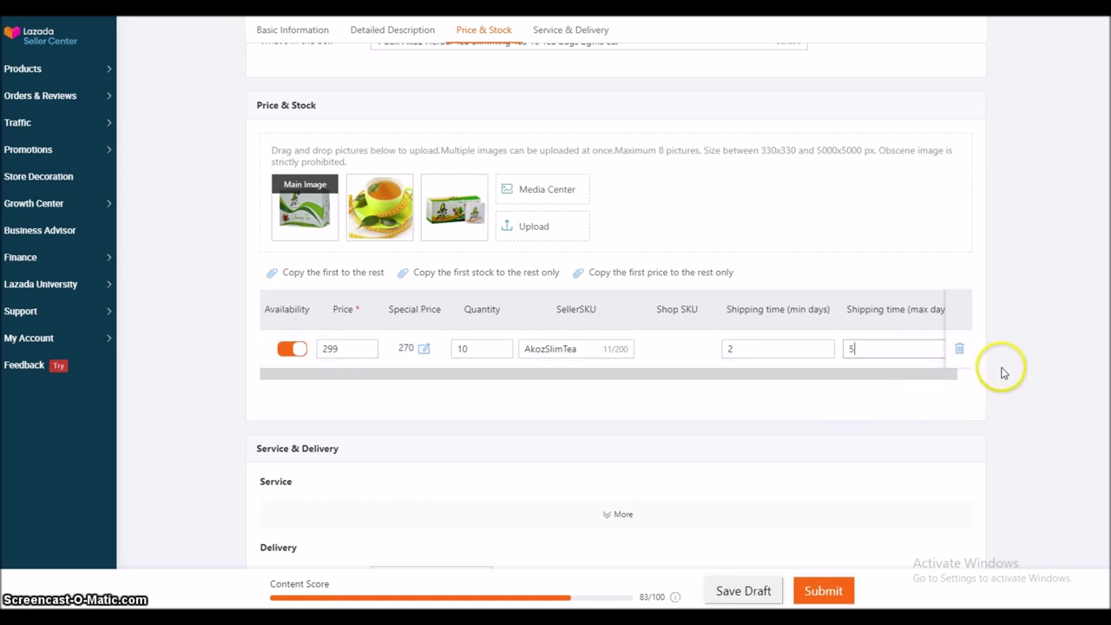
# Expand the Service options and set the Warranty Type to Local Manufacturer Warranty with a warranty of 7 Days.
pyautogui.scroll(-3, 1005, 369)
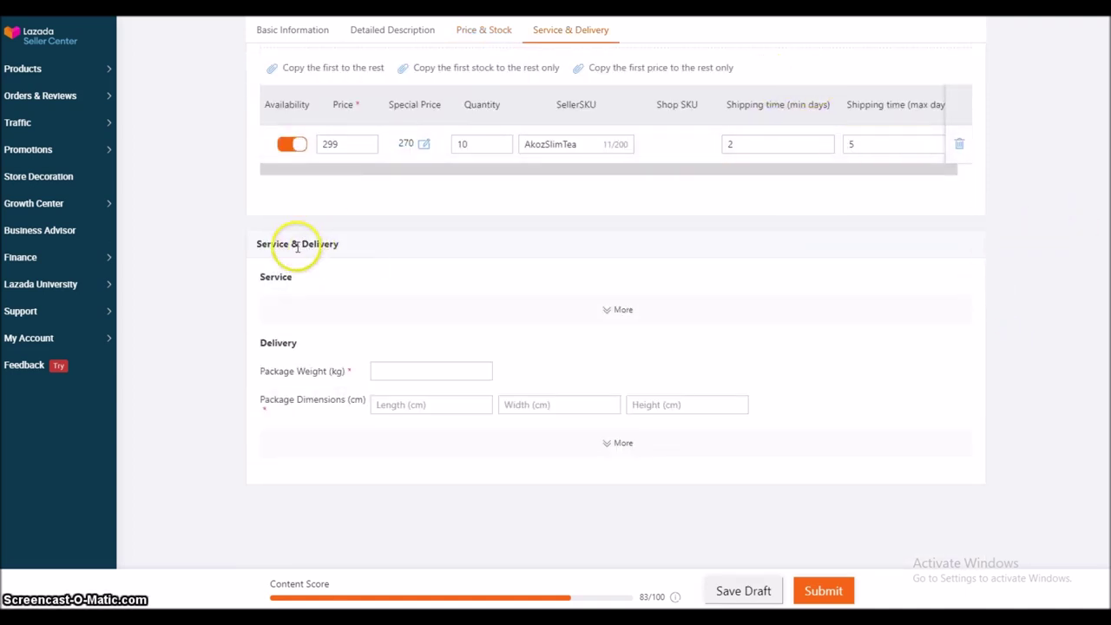
pyautogui.click(618, 310)
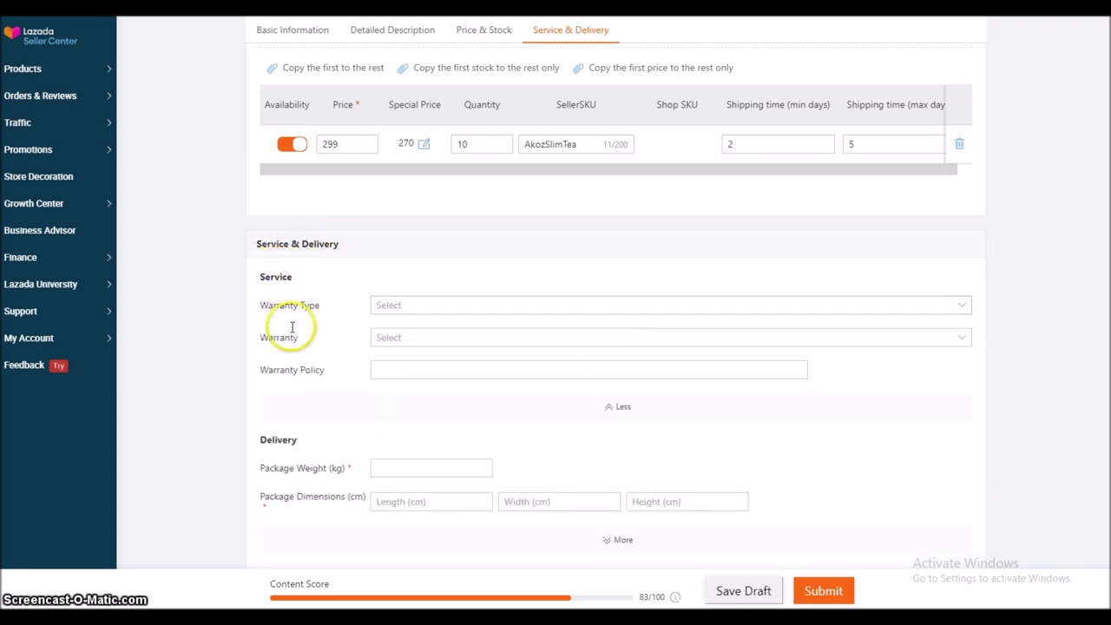
pyautogui.click(386, 308)
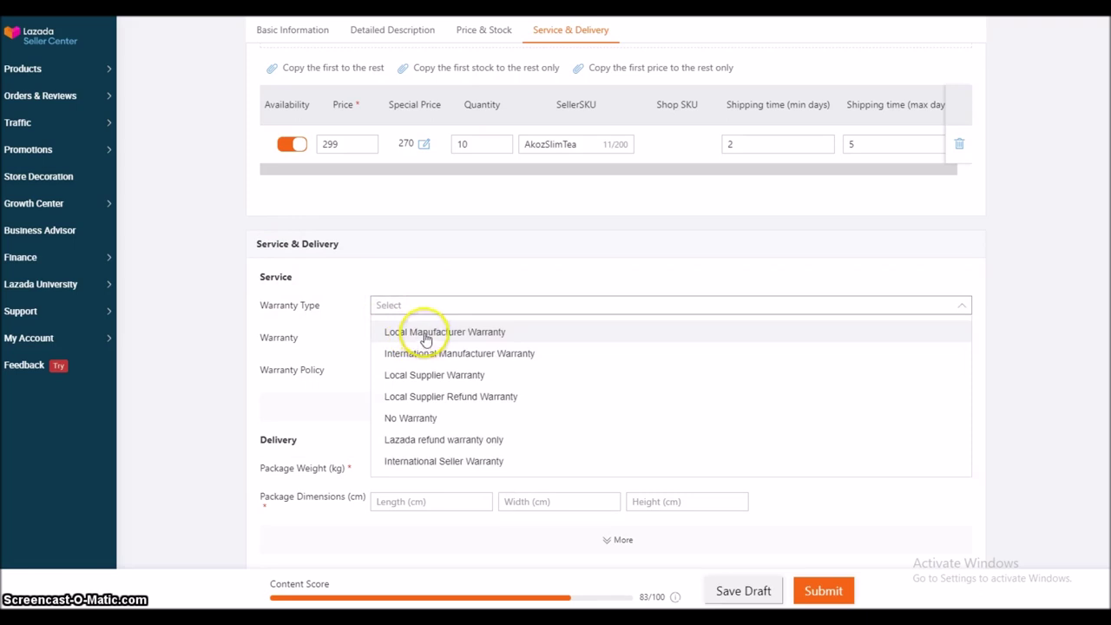
pyautogui.click(426, 334)
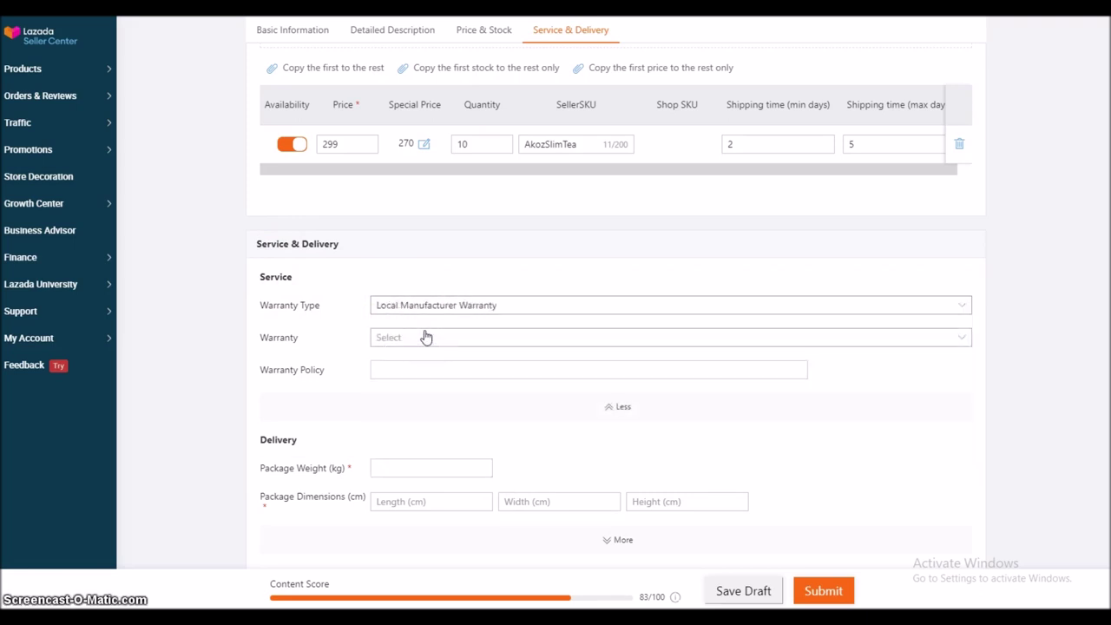
pyautogui.click(389, 340)
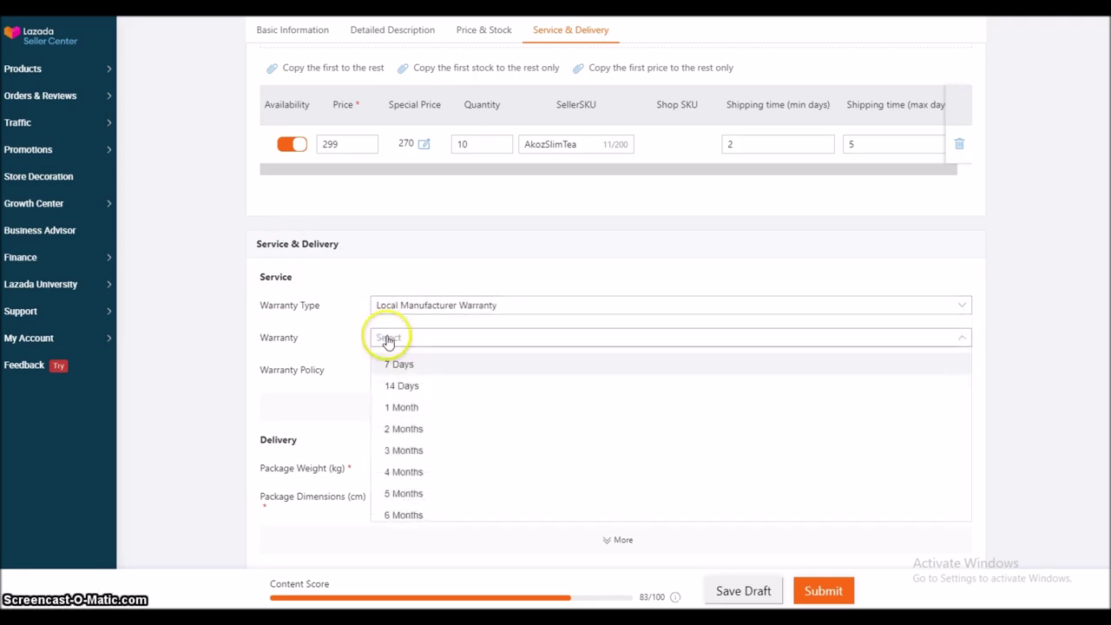
pyautogui.click(399, 365)
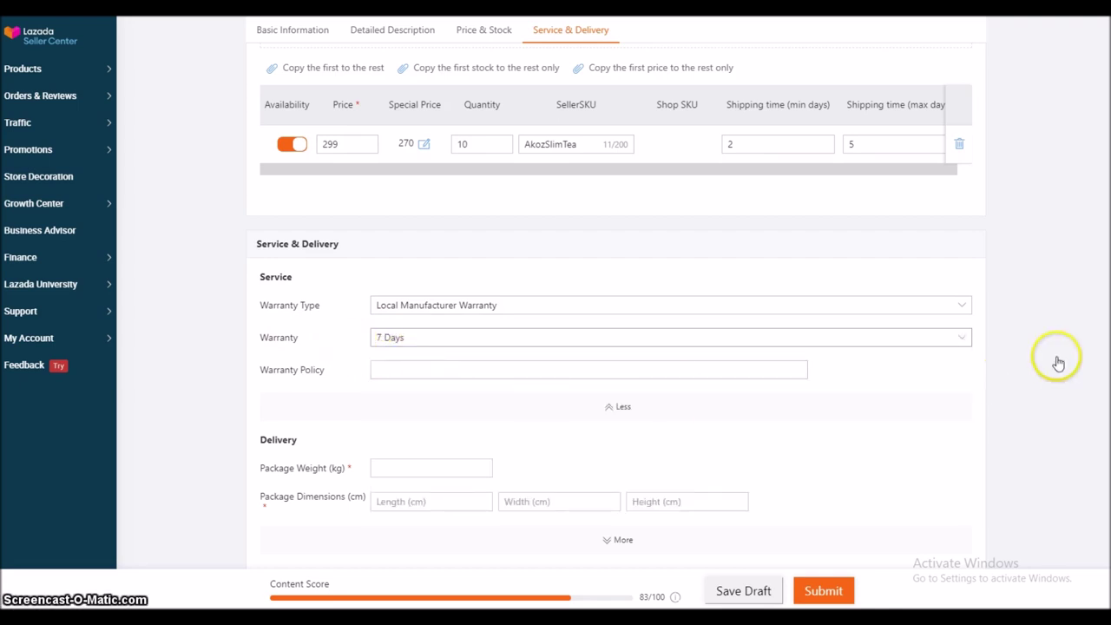
# Enter 0.3 kg as the package weight in the Delivery section.
pyautogui.scroll(-1, 1046, 351)
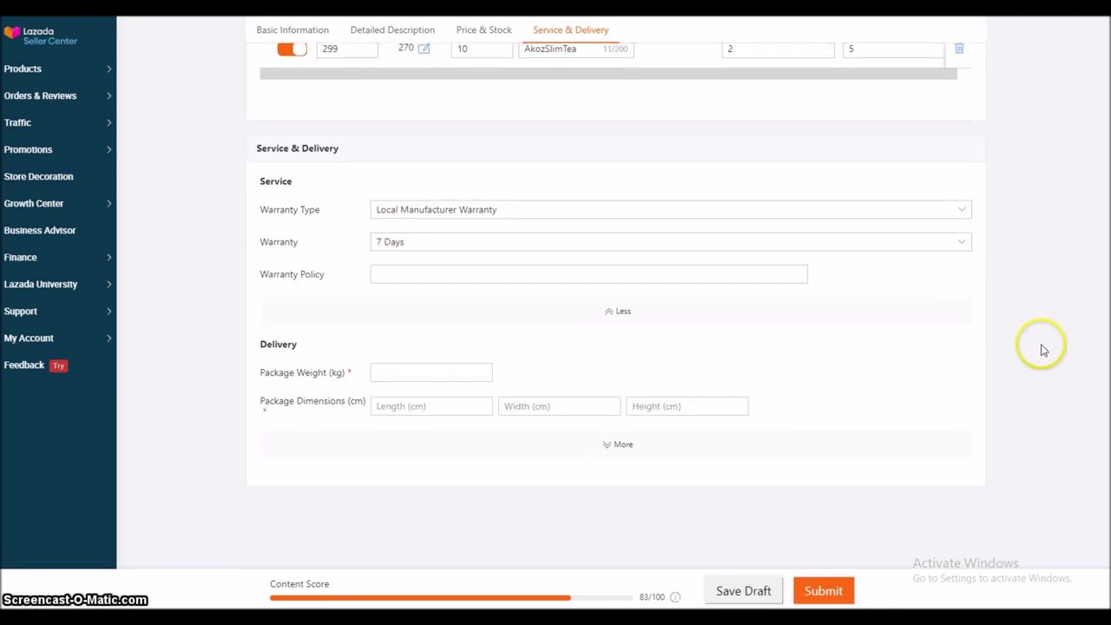
pyautogui.click(385, 372)
pyautogui.click(386, 372)
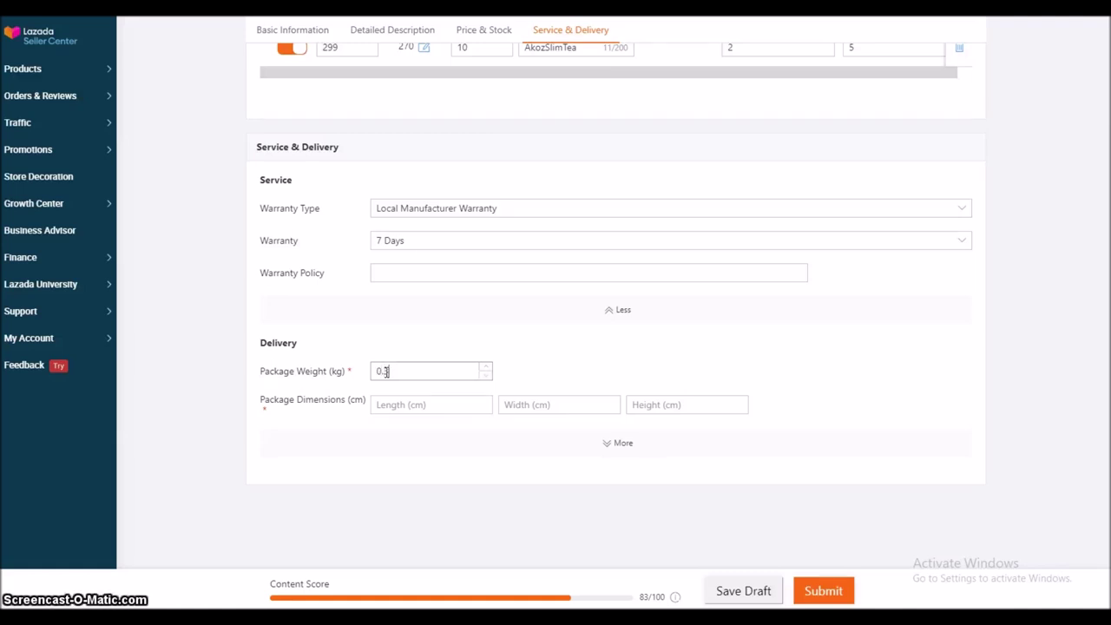
# Set the package dimensions to 24 cm length, 12 cm width and 10 cm height.
pyautogui.click(390, 404)
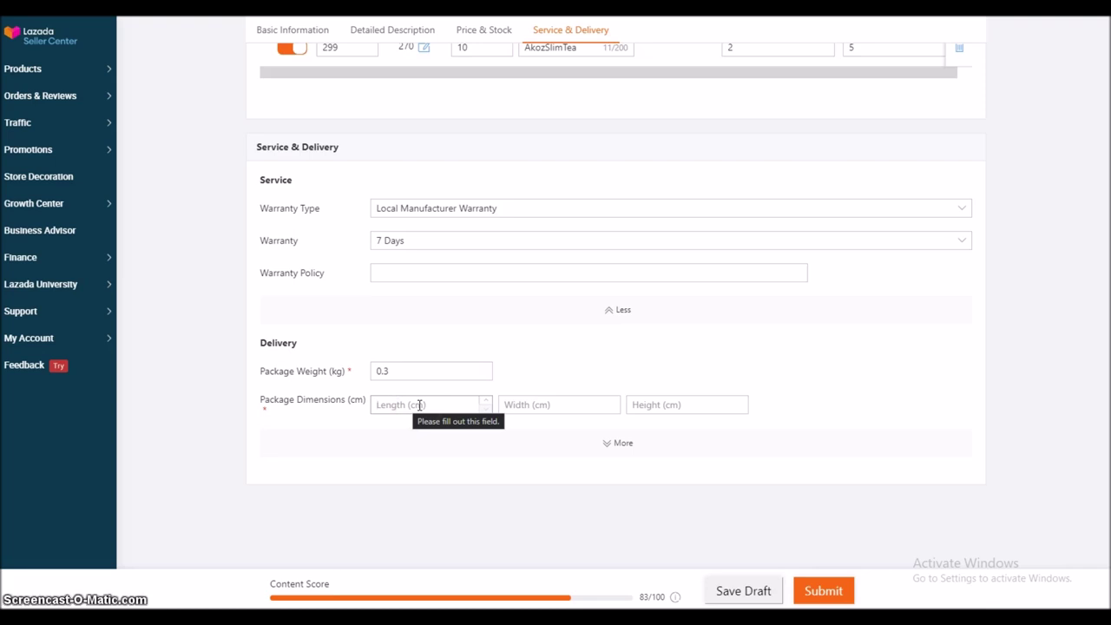
pyautogui.write('24')
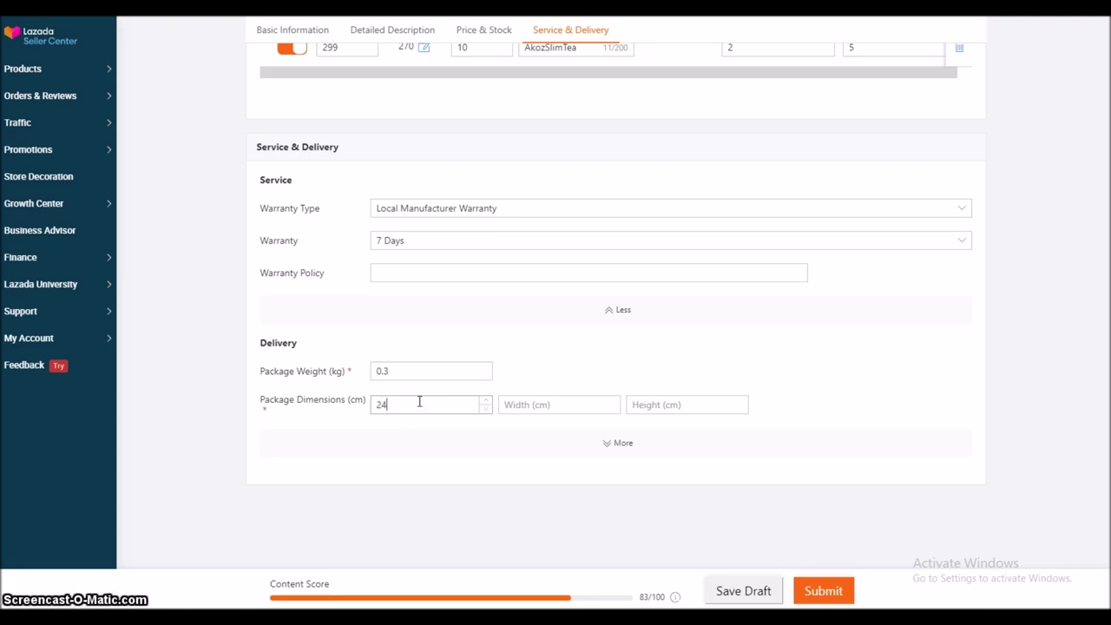
pyautogui.click(516, 404)
pyautogui.write('1')
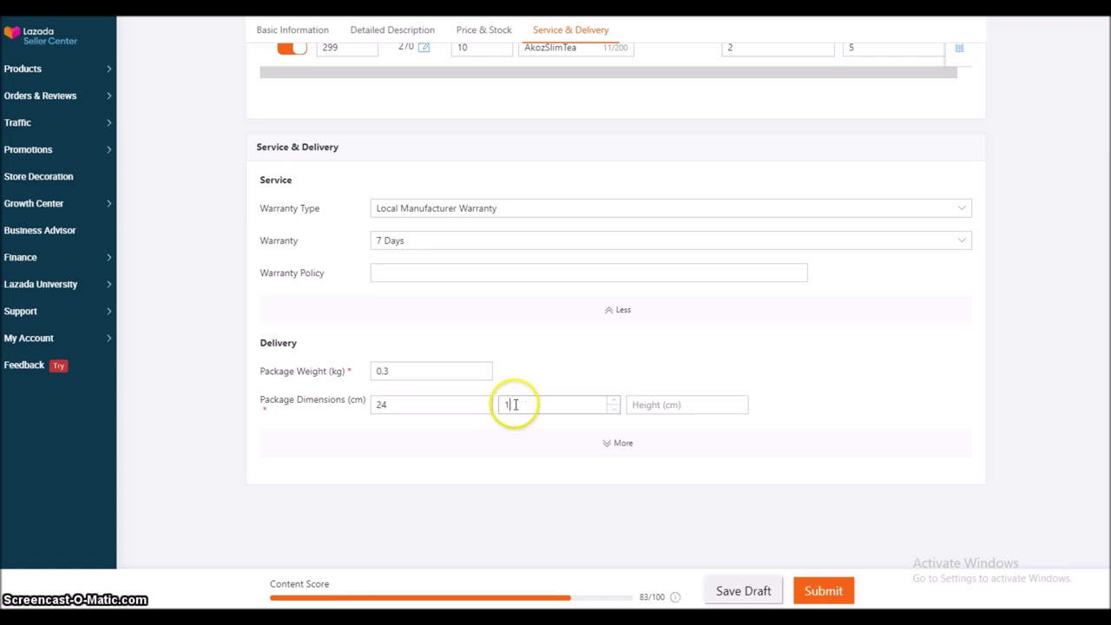
pyautogui.write('2')
pyautogui.click(647, 406)
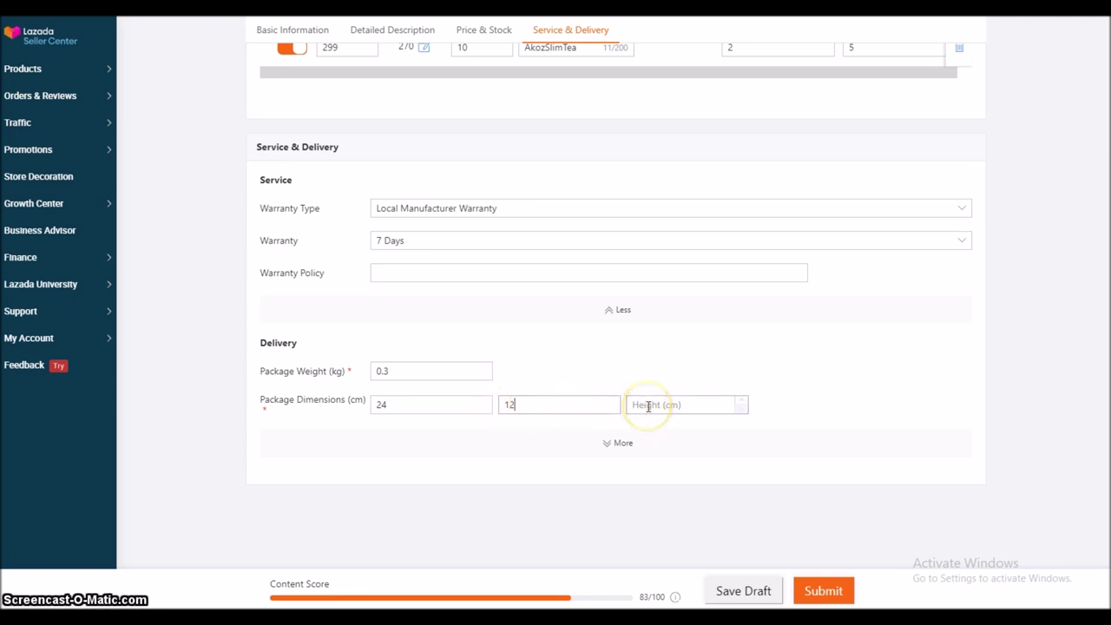
pyautogui.click(647, 406)
pyautogui.write('10')
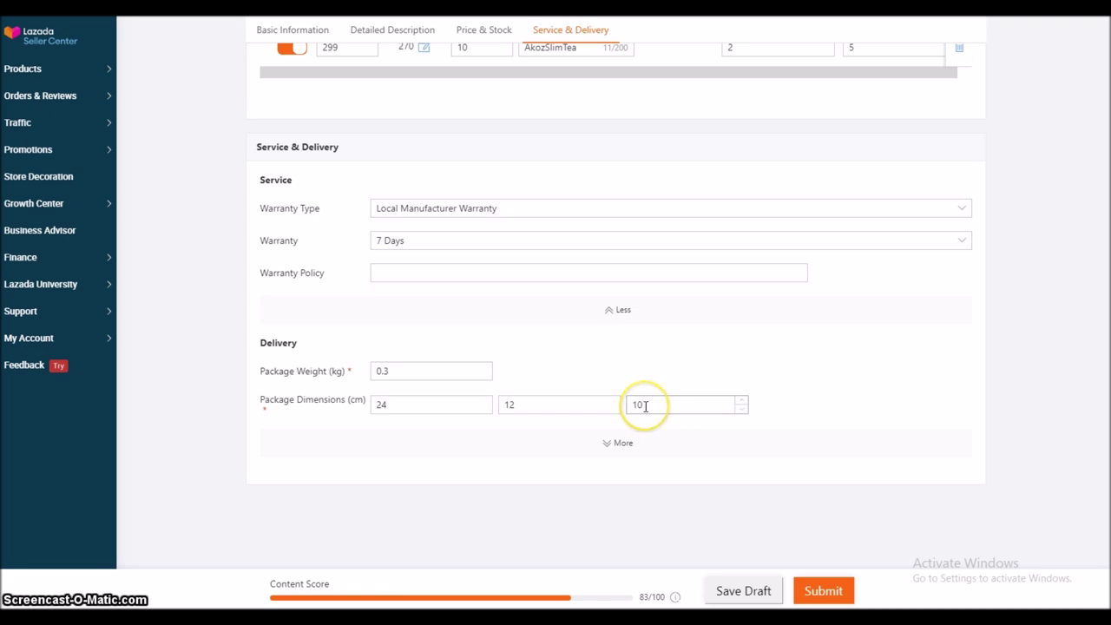
# Expand the additional Delivery options, mark Dangerous Goods as None, and collapse the options again.
pyautogui.click(611, 446)
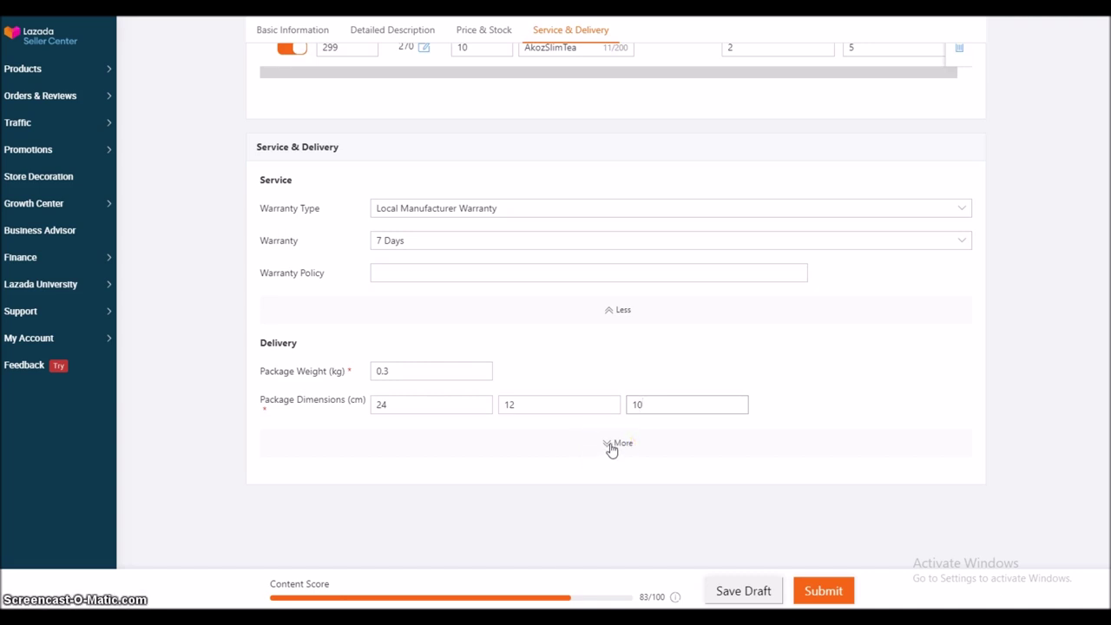
pyautogui.click(612, 447)
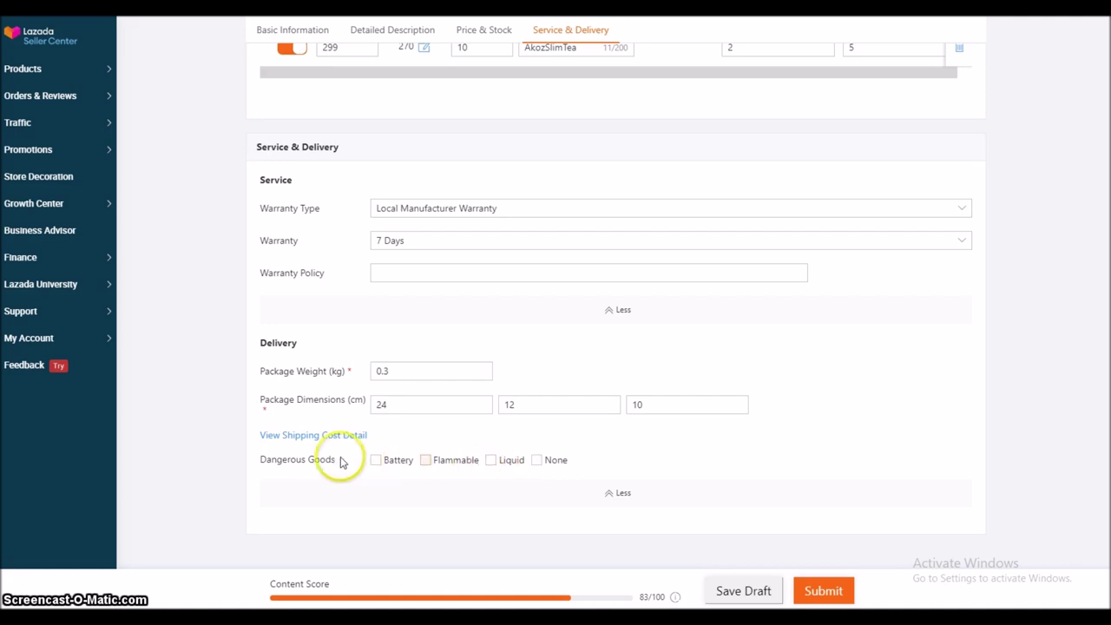
pyautogui.click(538, 463)
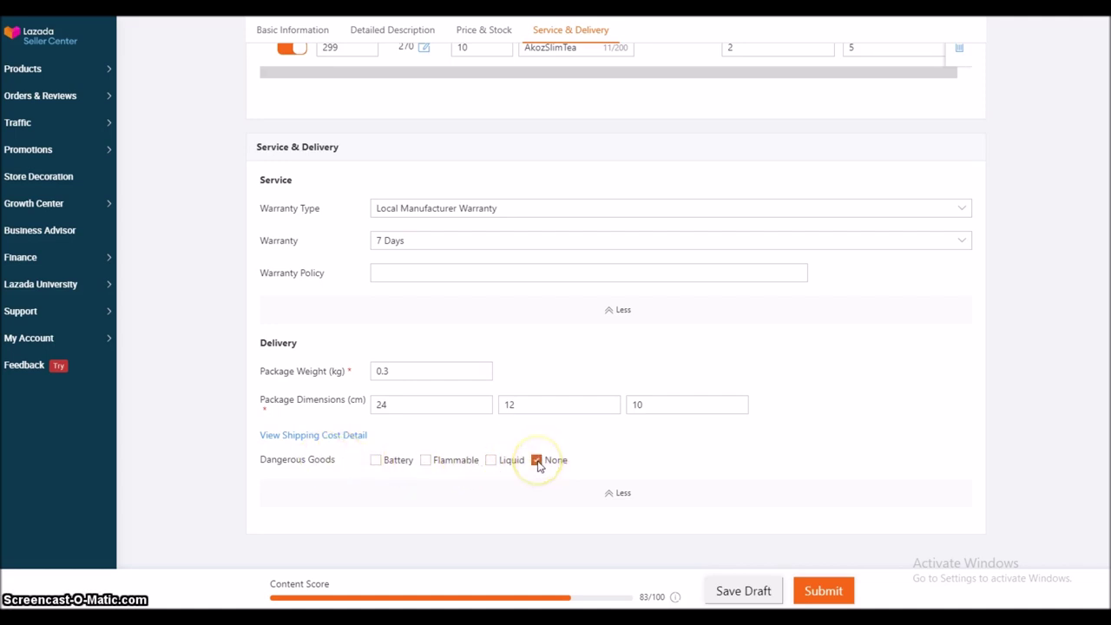
pyautogui.click(613, 498)
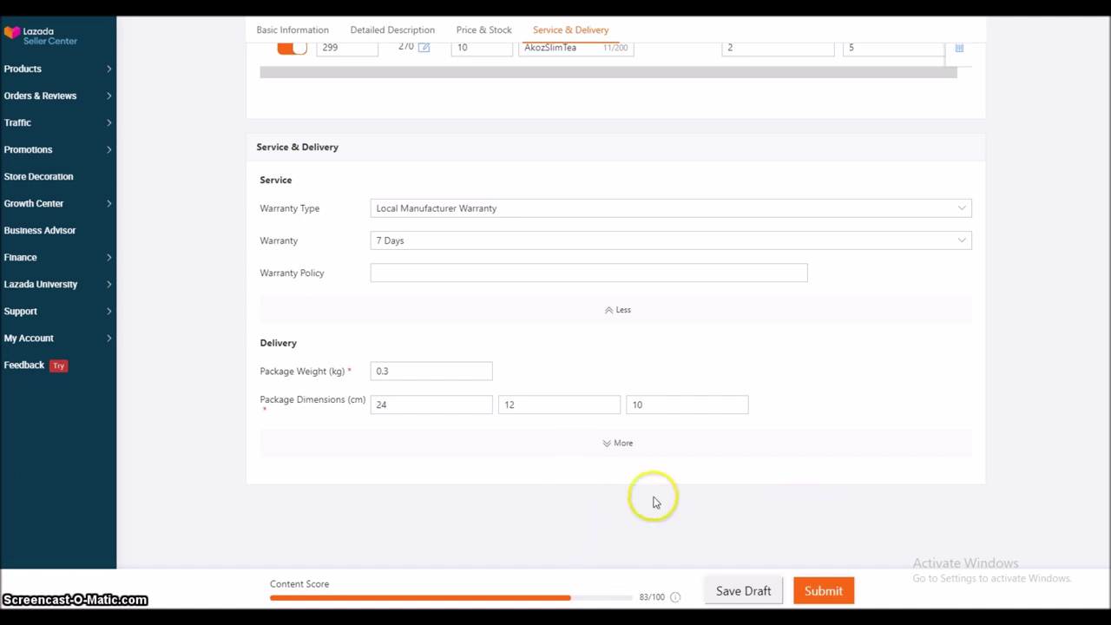
# Submit the completed product listing to create it in the store.
pyautogui.click(829, 593)
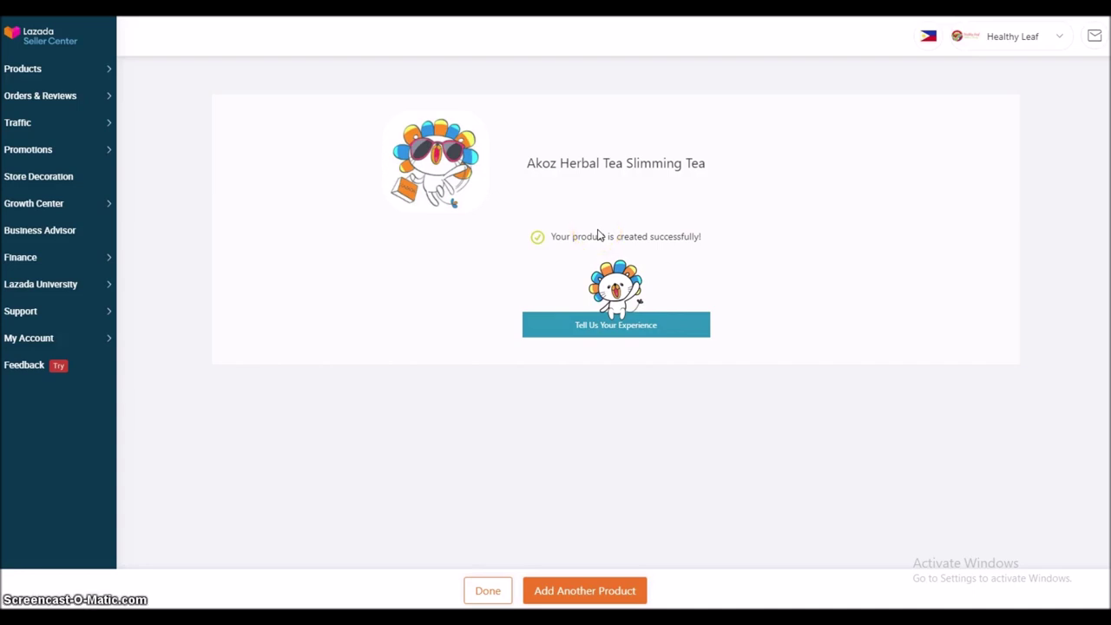
pyautogui.click(516, 293)
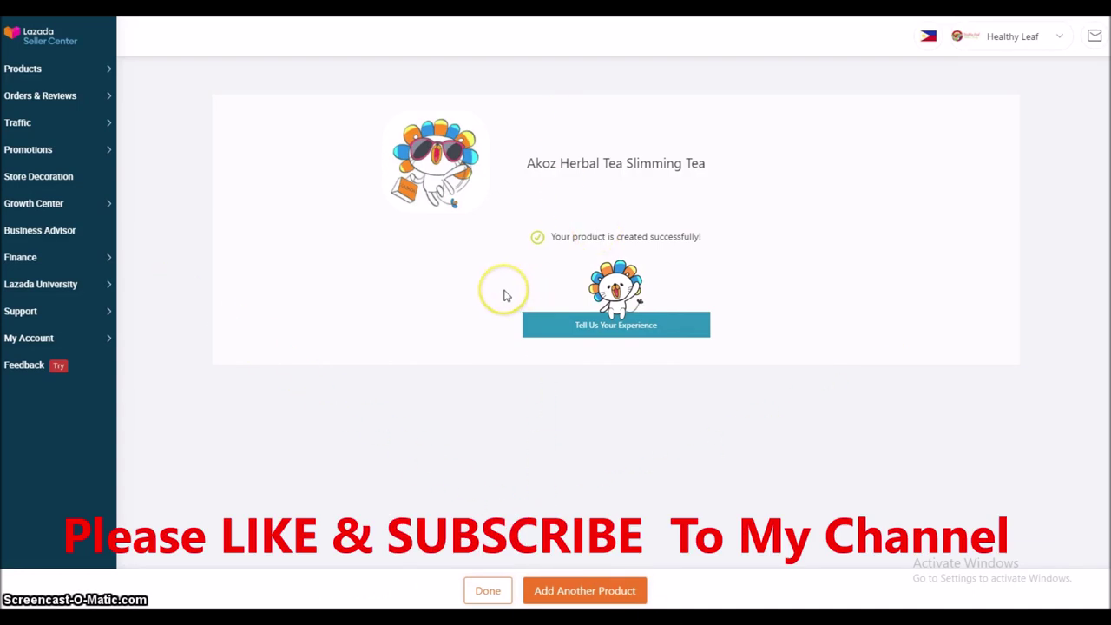